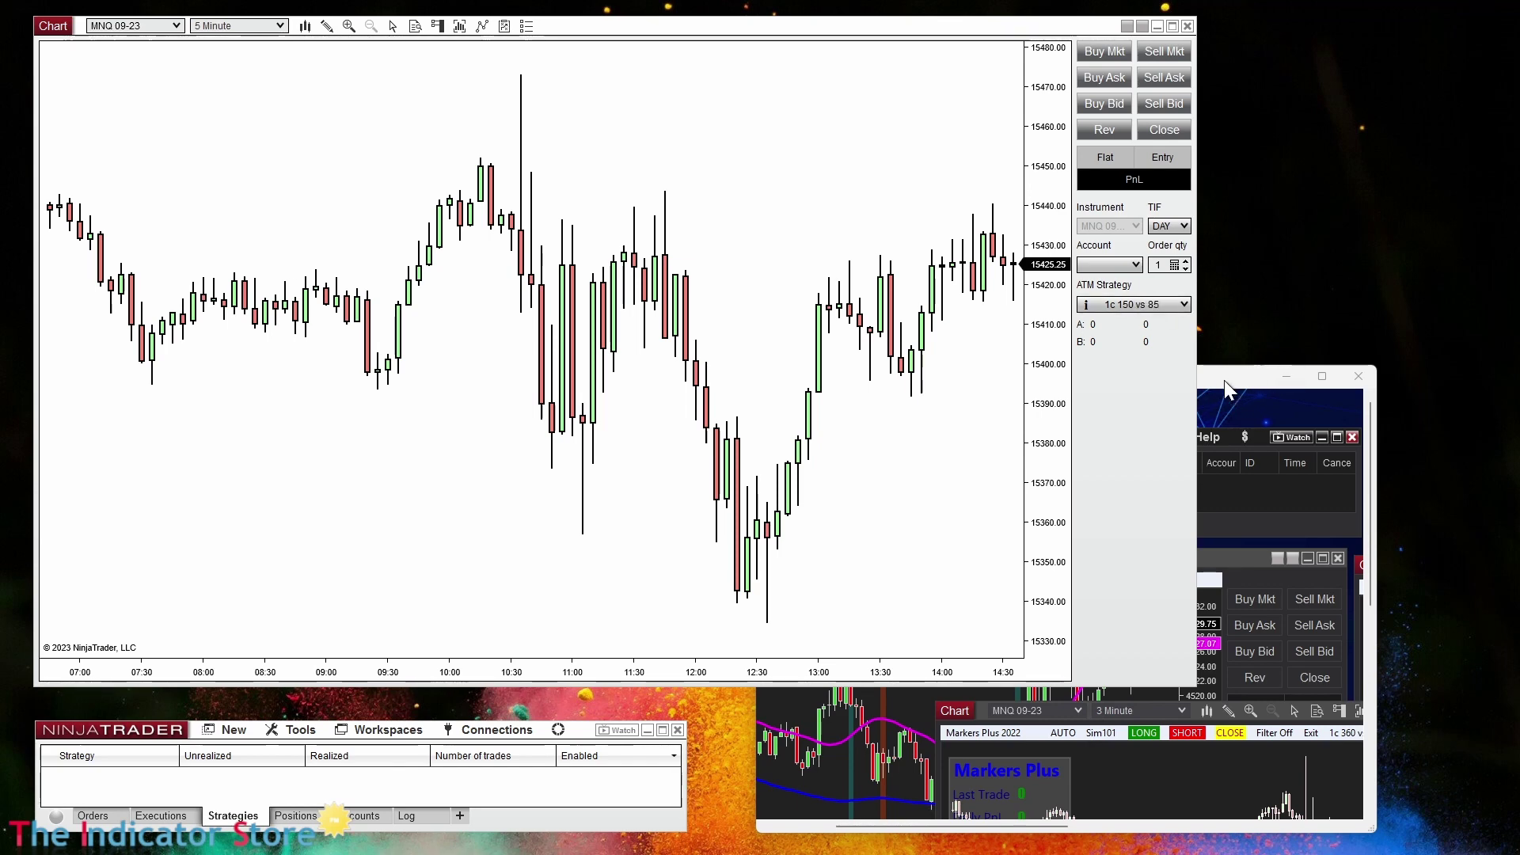
- Make the VPS session full screen, window it and move it up-left, then maximize it again
{"action": "left_click", "coordinate": [1223, 380]}
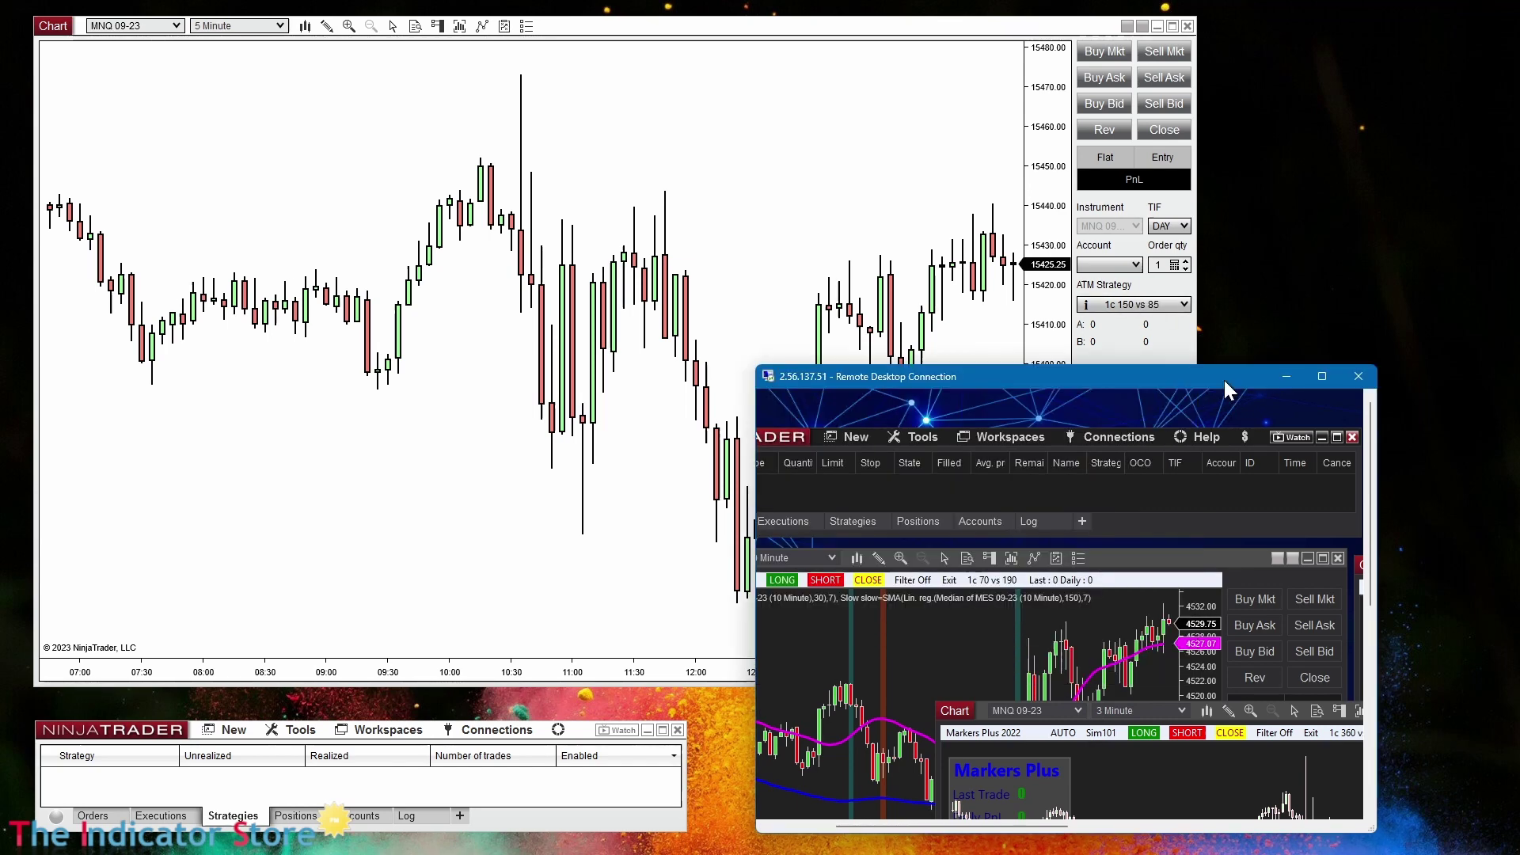
{"action": "left_click", "coordinate": [1321, 375]}
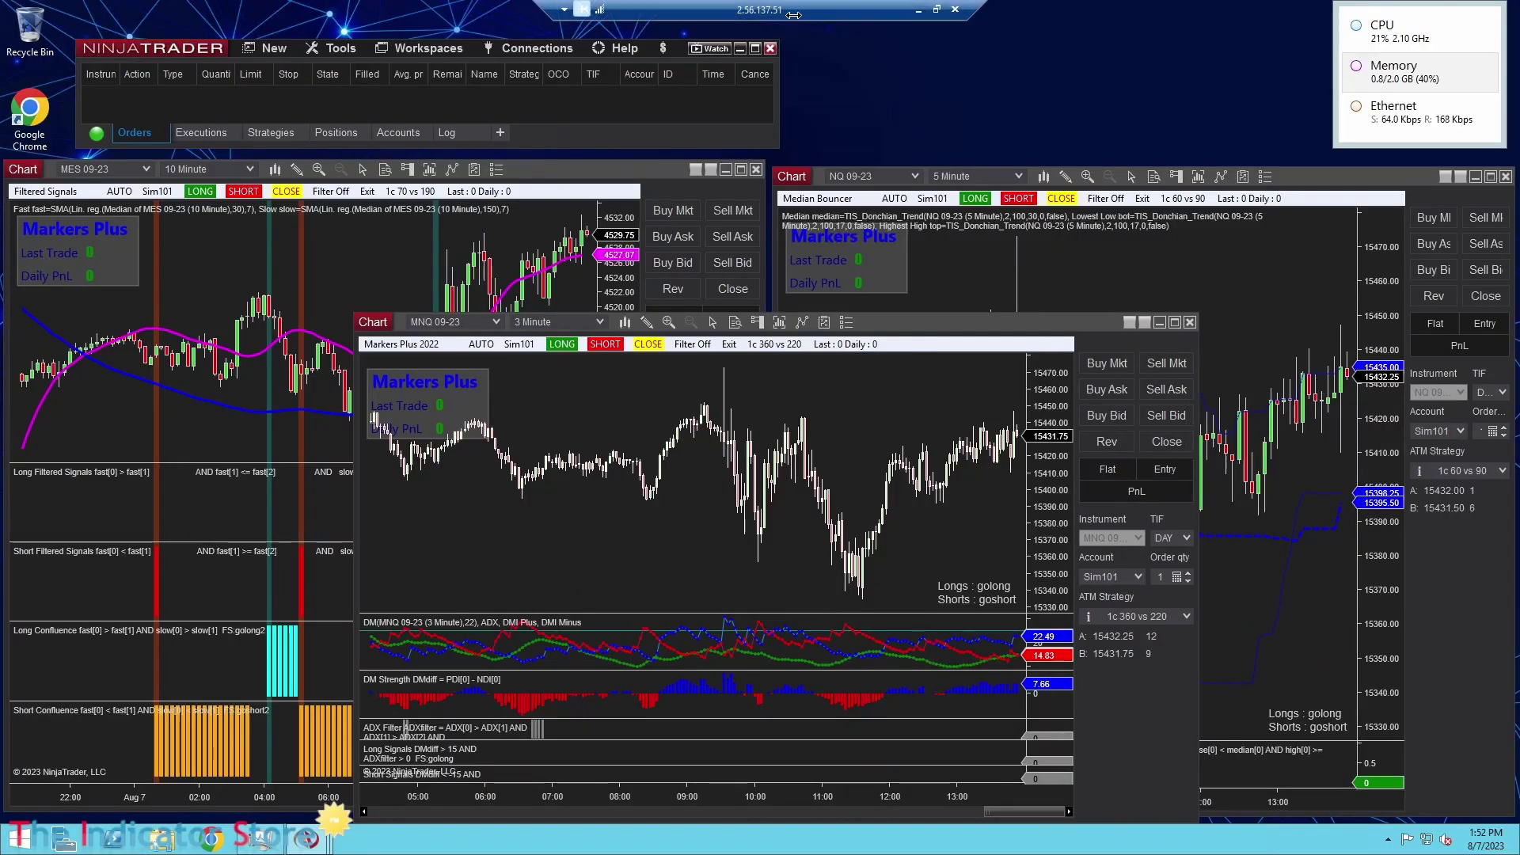
{"action": "left_click", "coordinate": [936, 12]}
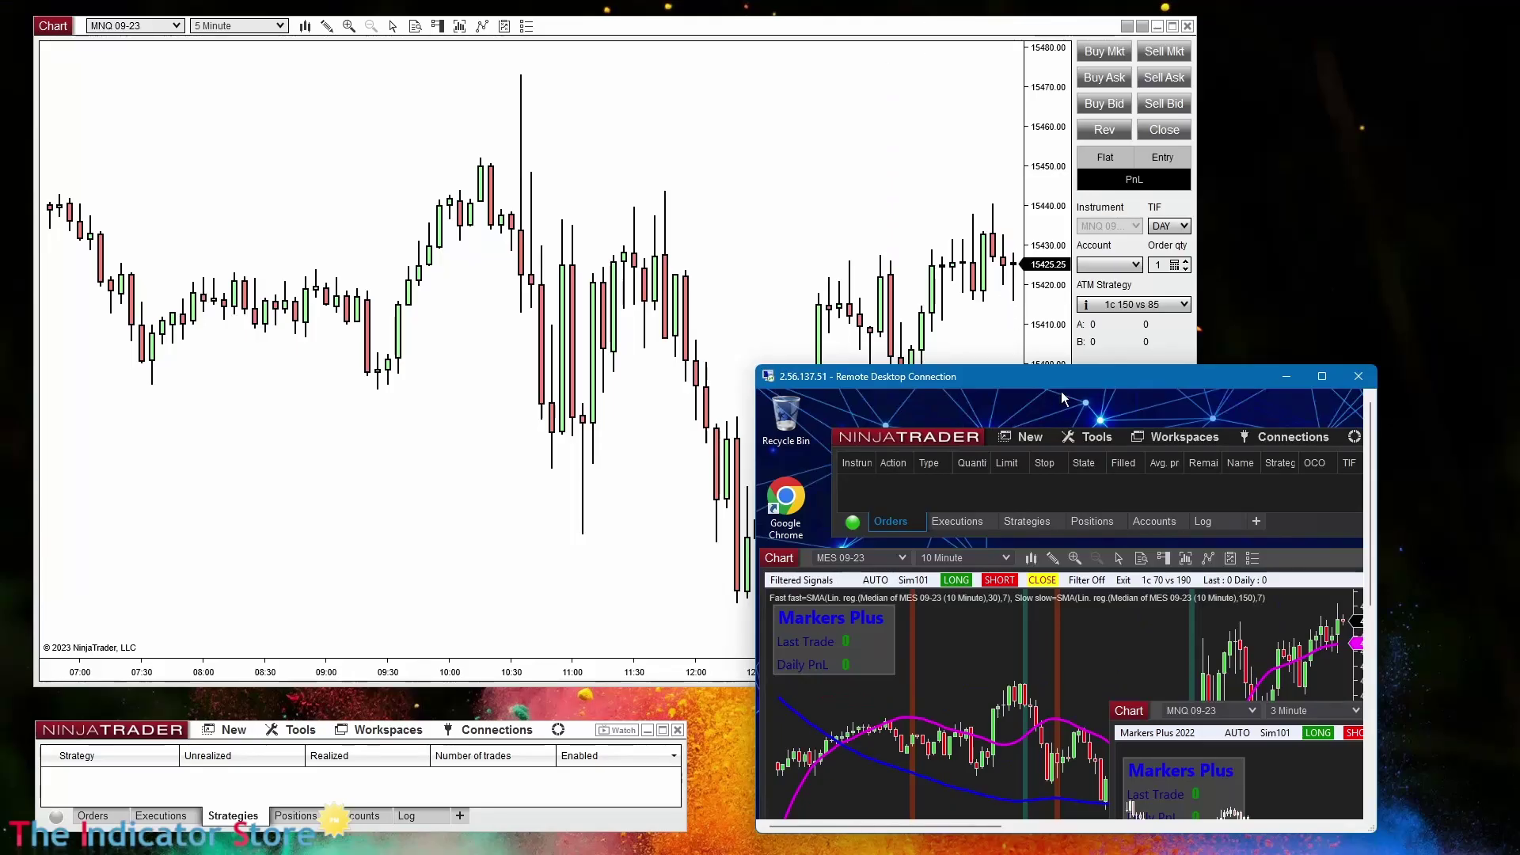
{"action": "left_click_drag", "start_coordinate": [1061, 391], "coordinate": [810, 201]}
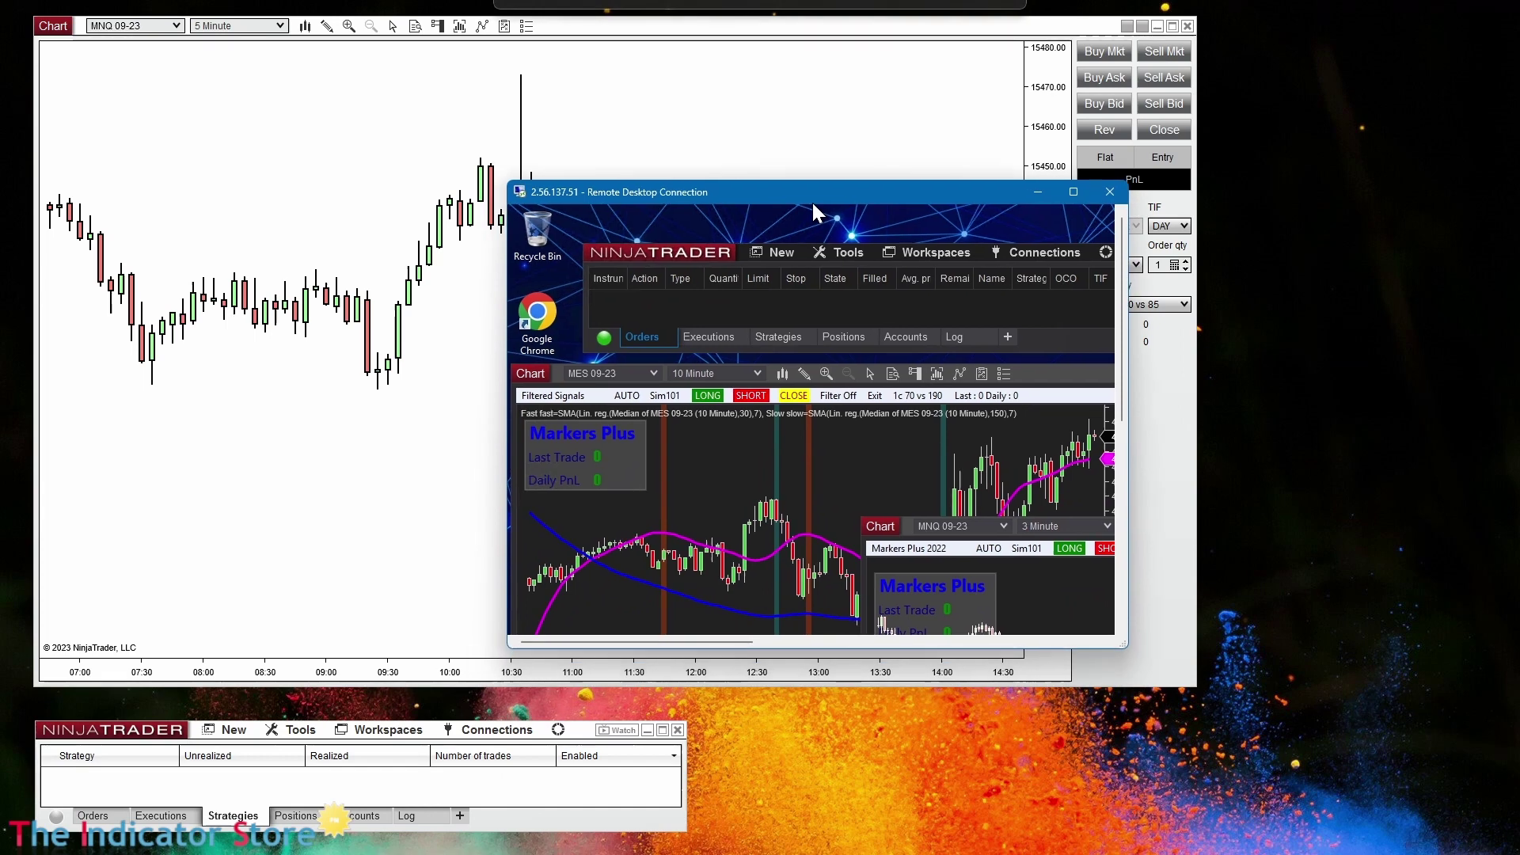
{"action": "left_click", "coordinate": [1068, 195]}
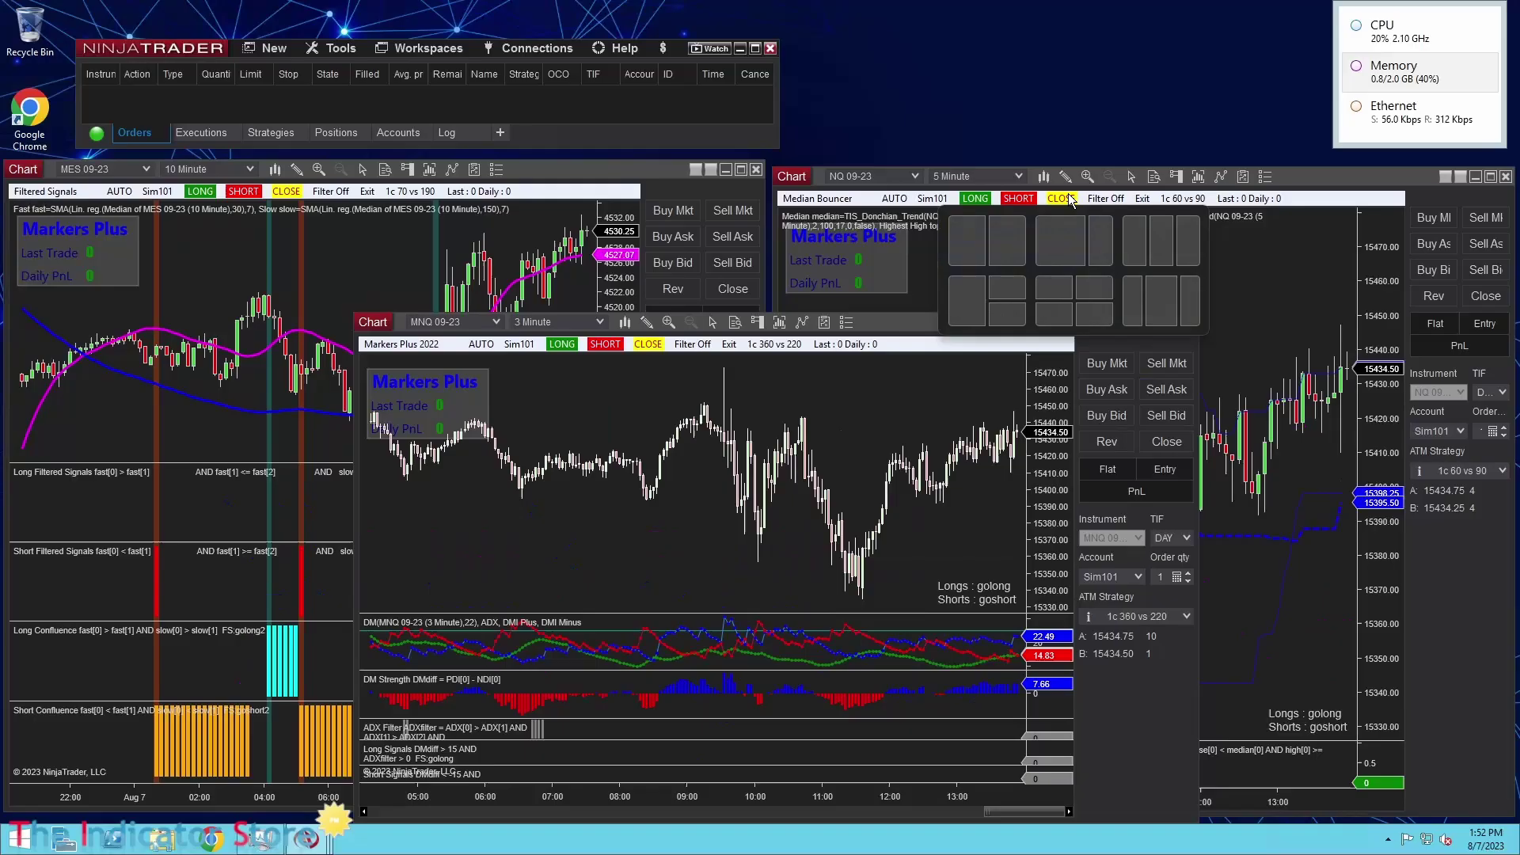
{"action": "left_click", "coordinate": [20, 845]}
{"action": "left_click", "coordinate": [20, 845]}
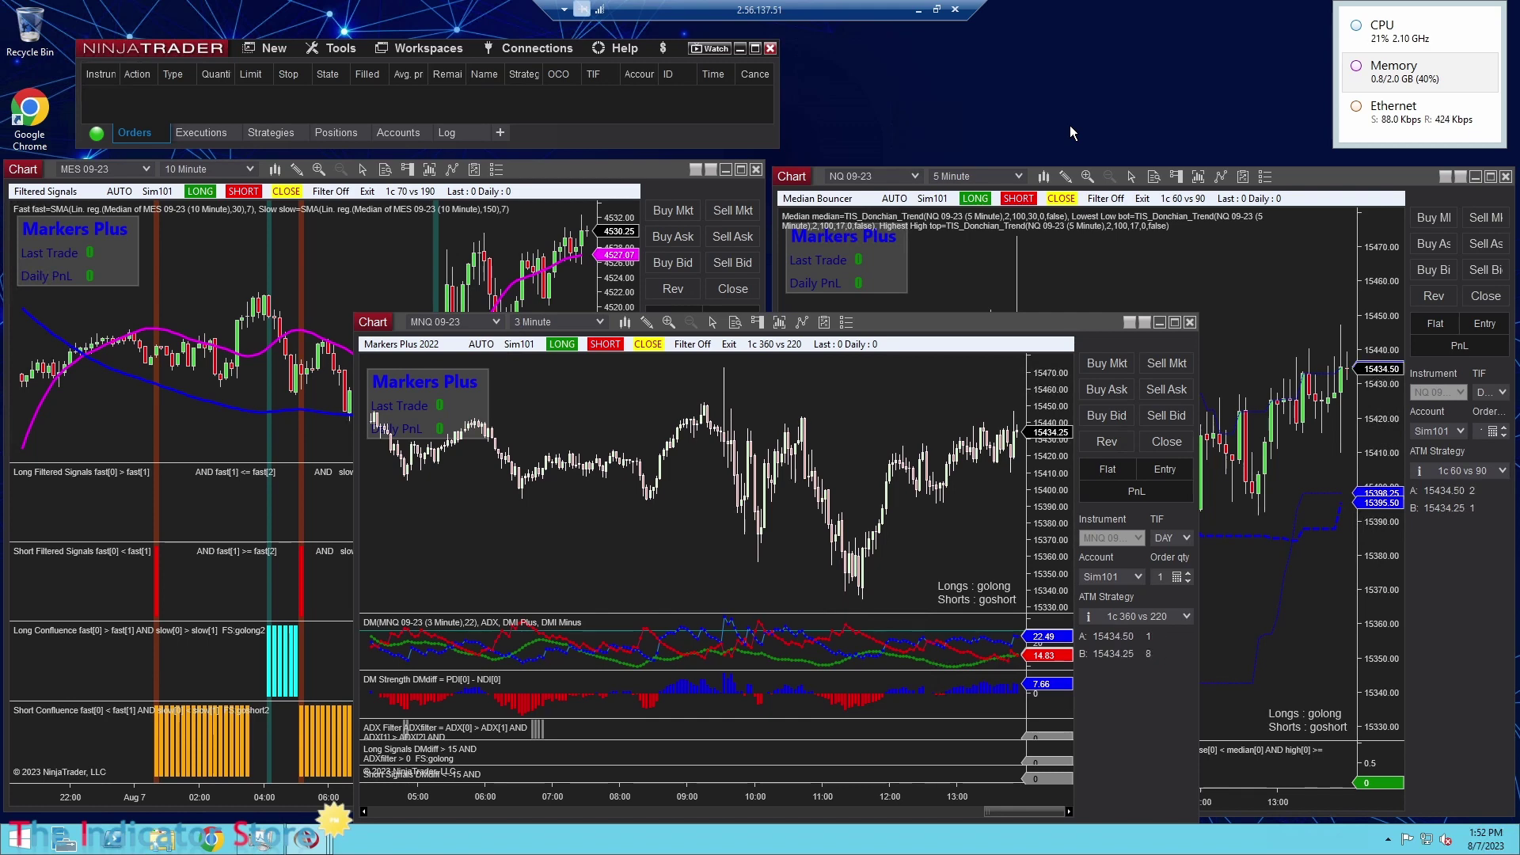
- Minimize the VPS Control Center, the MES 10-minute chart and the MNQ 3-minute chart
{"action": "left_click", "coordinate": [741, 53]}
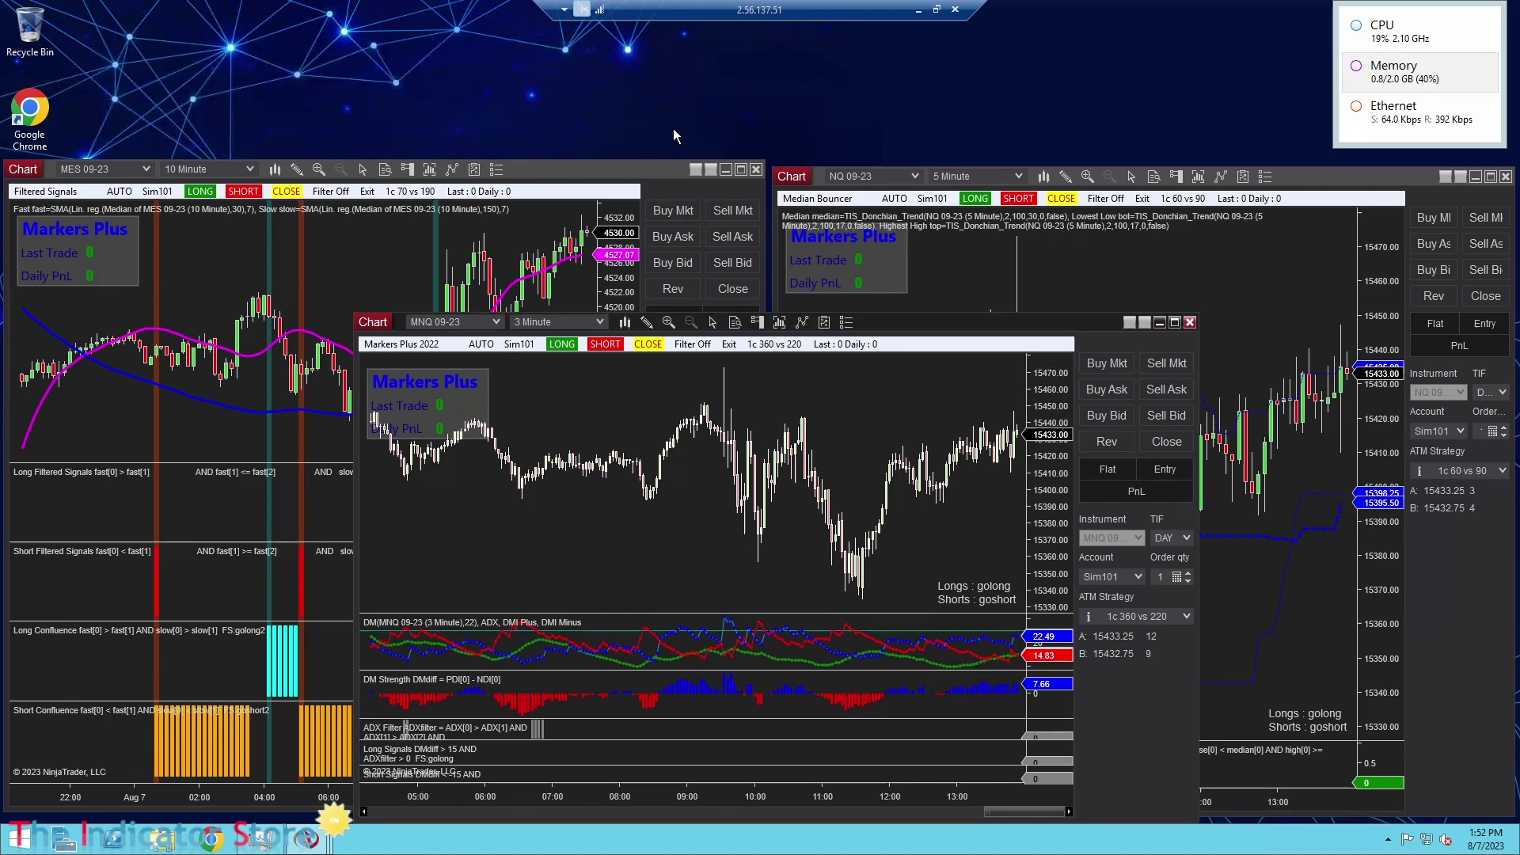
{"action": "left_click", "coordinate": [726, 169]}
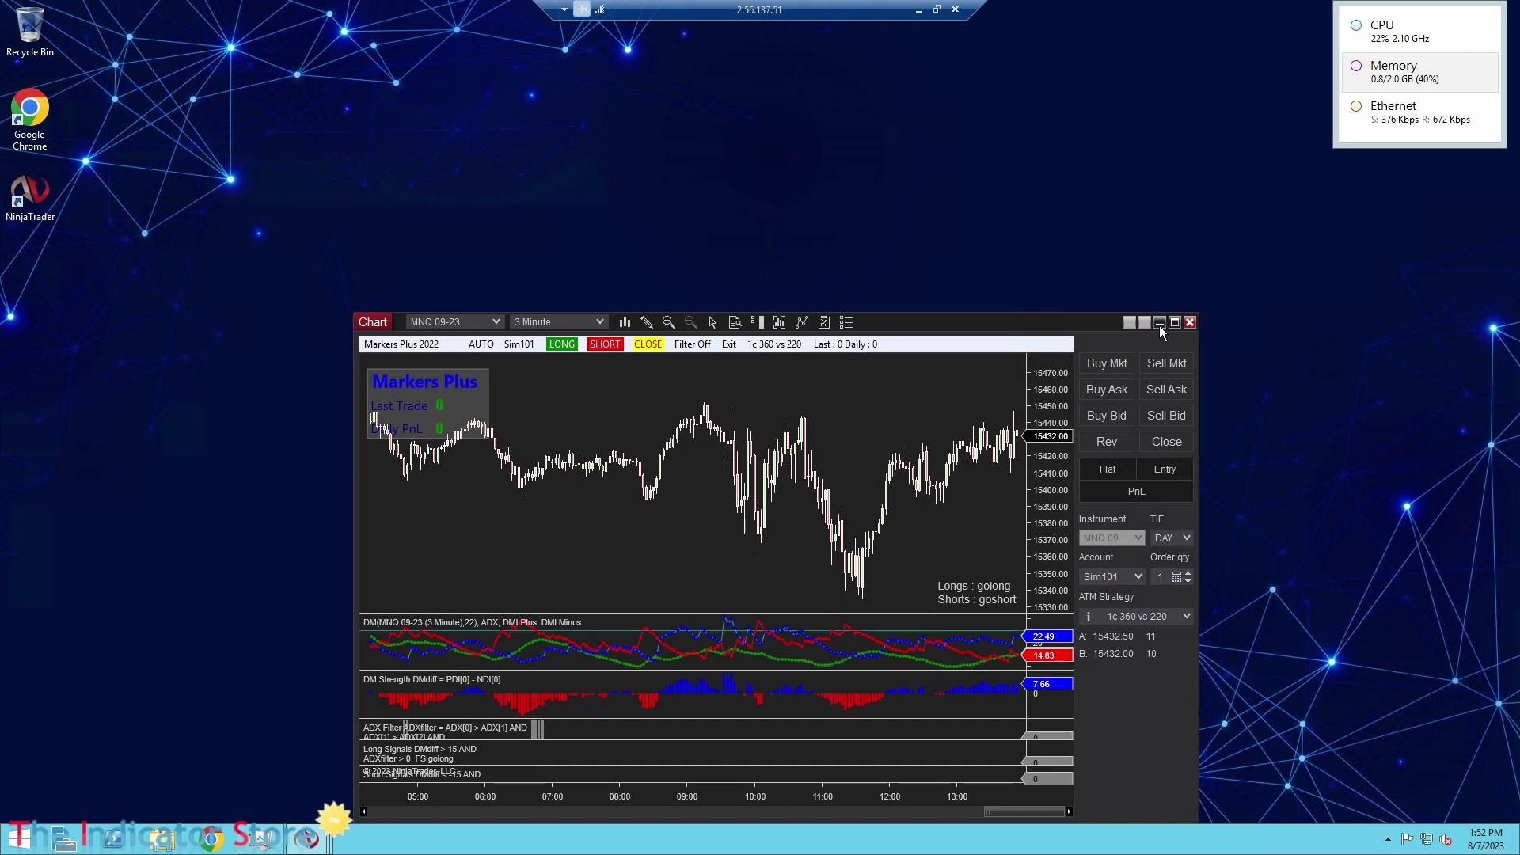
{"action": "left_click", "coordinate": [1158, 323]}
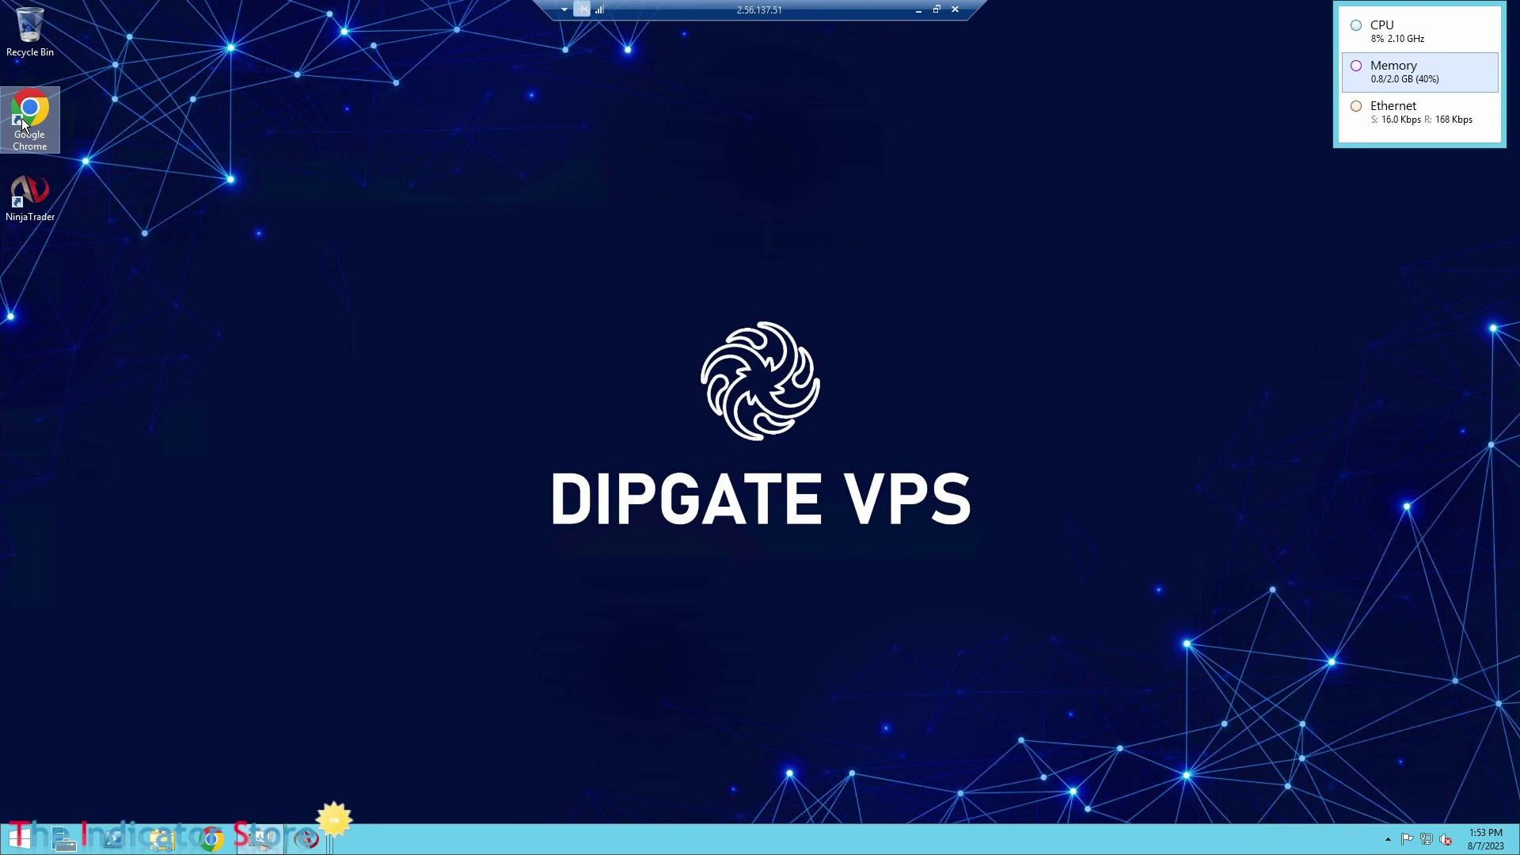
- Window the VPS session, reposition it over the local MNQ chart, then return it to full screen
{"action": "left_click", "coordinate": [937, 9]}
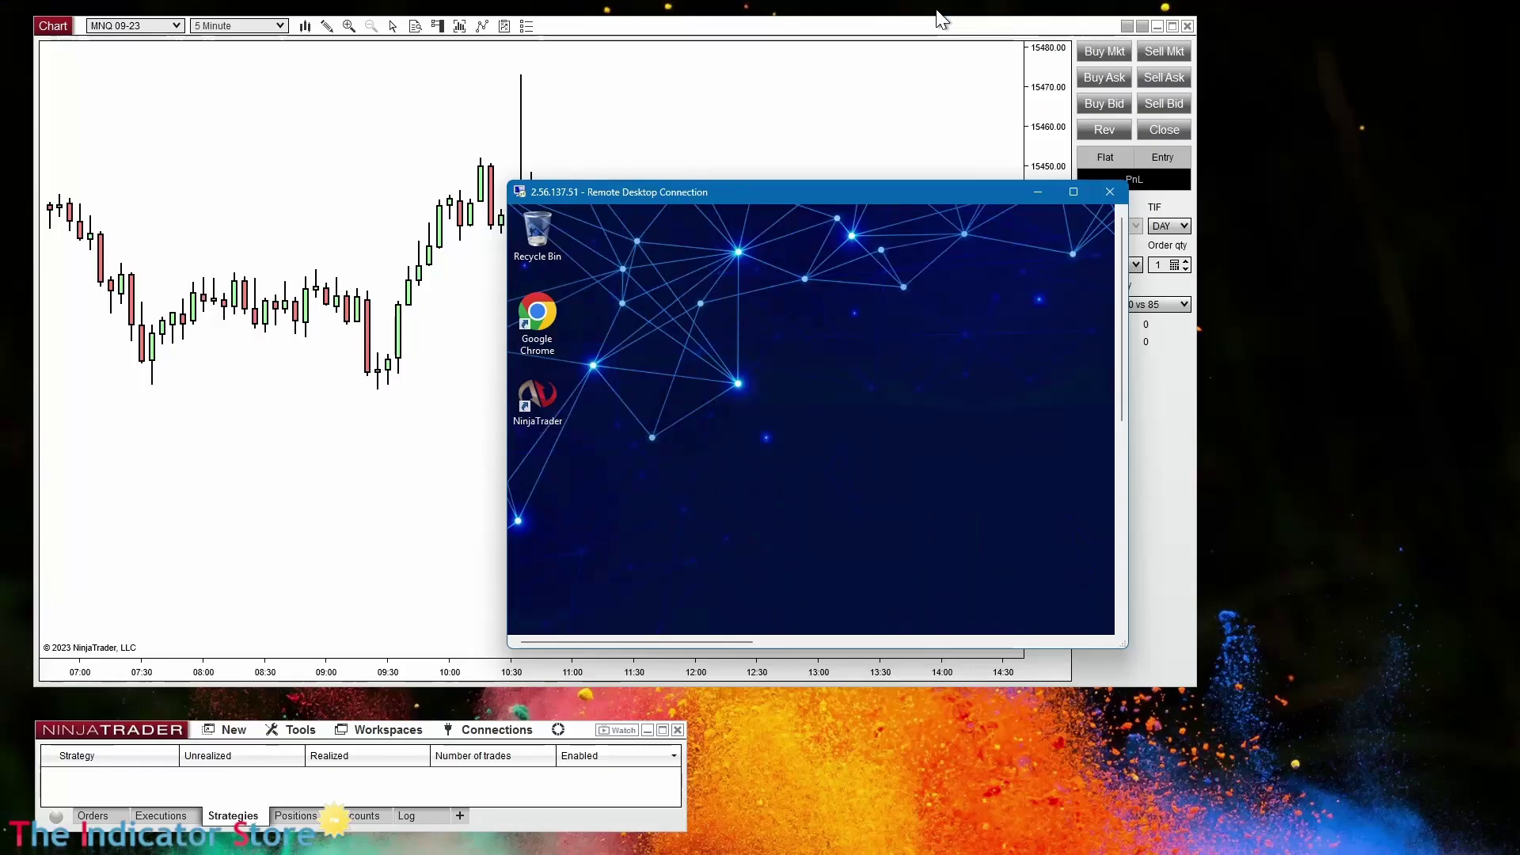
{"action": "left_click_drag", "start_coordinate": [799, 192], "coordinate": [1060, 320]}
{"action": "left_click", "coordinate": [402, 463]}
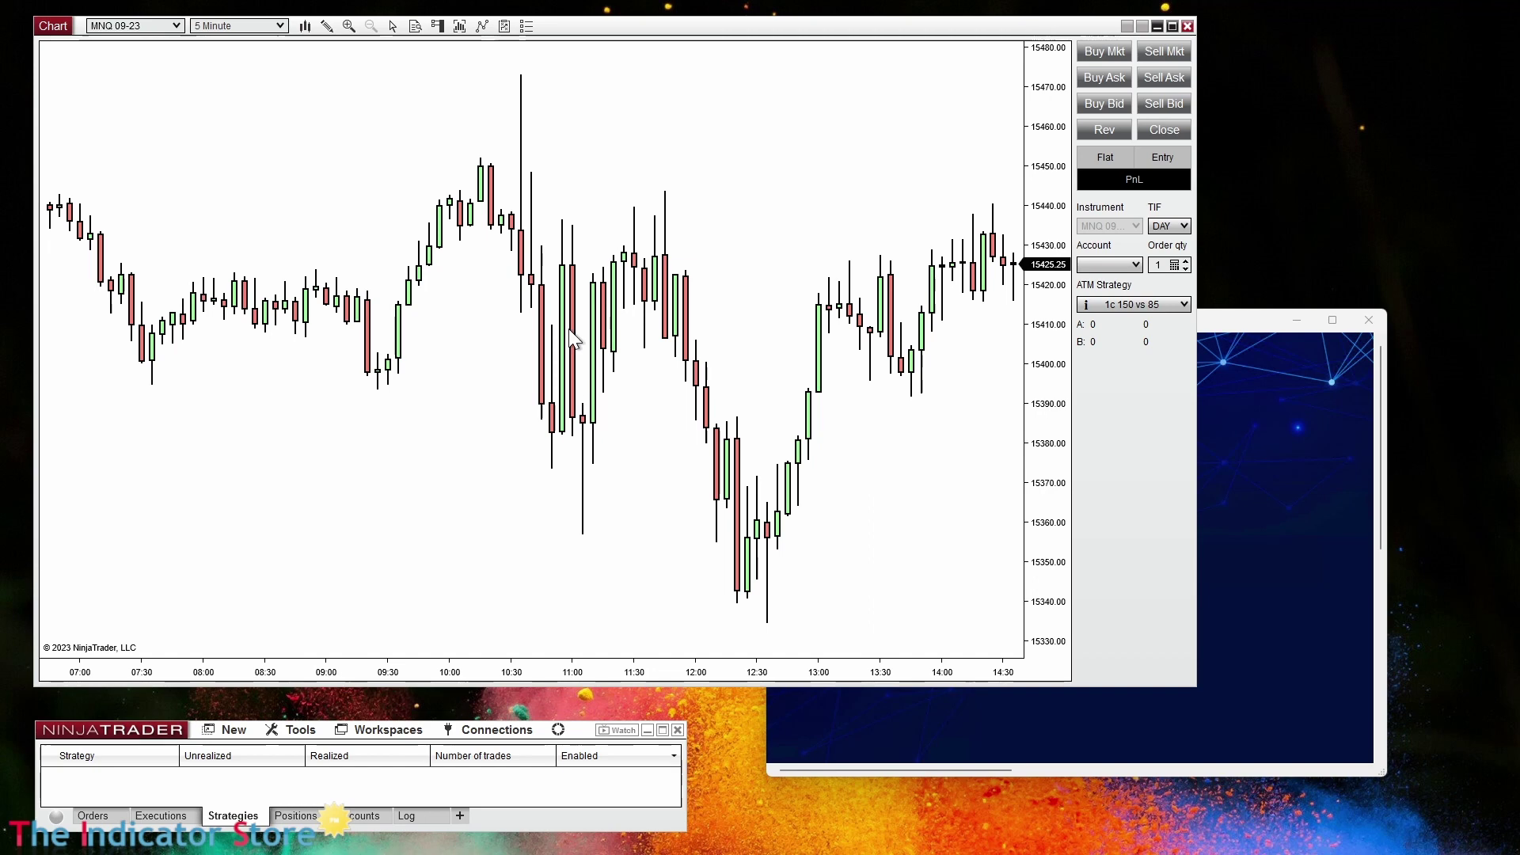
{"action": "left_click", "coordinate": [1338, 563]}
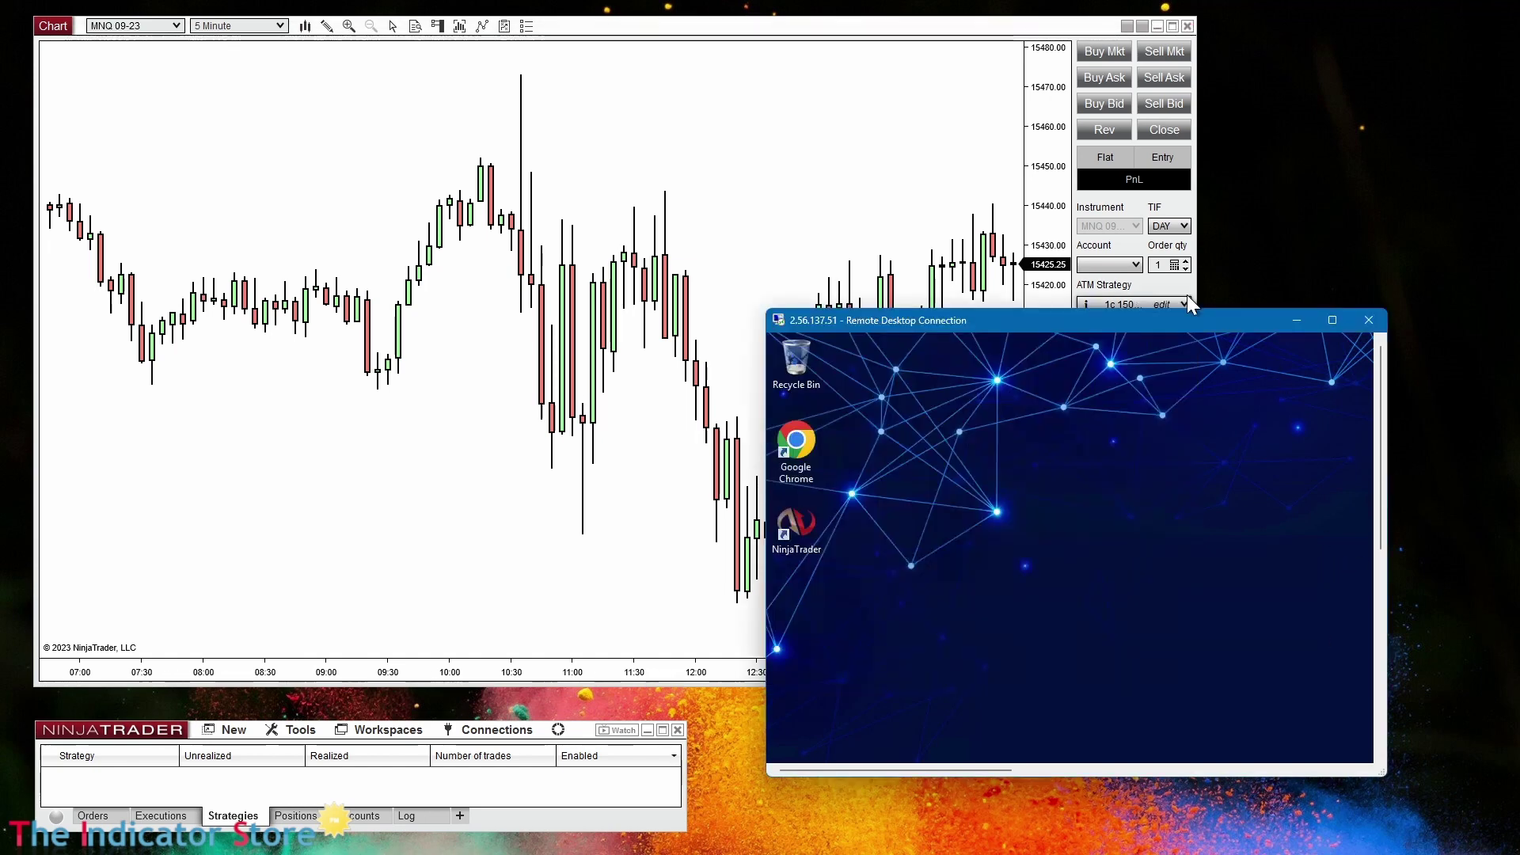
{"action": "left_click_drag", "start_coordinate": [1174, 326], "coordinate": [1128, 358]}
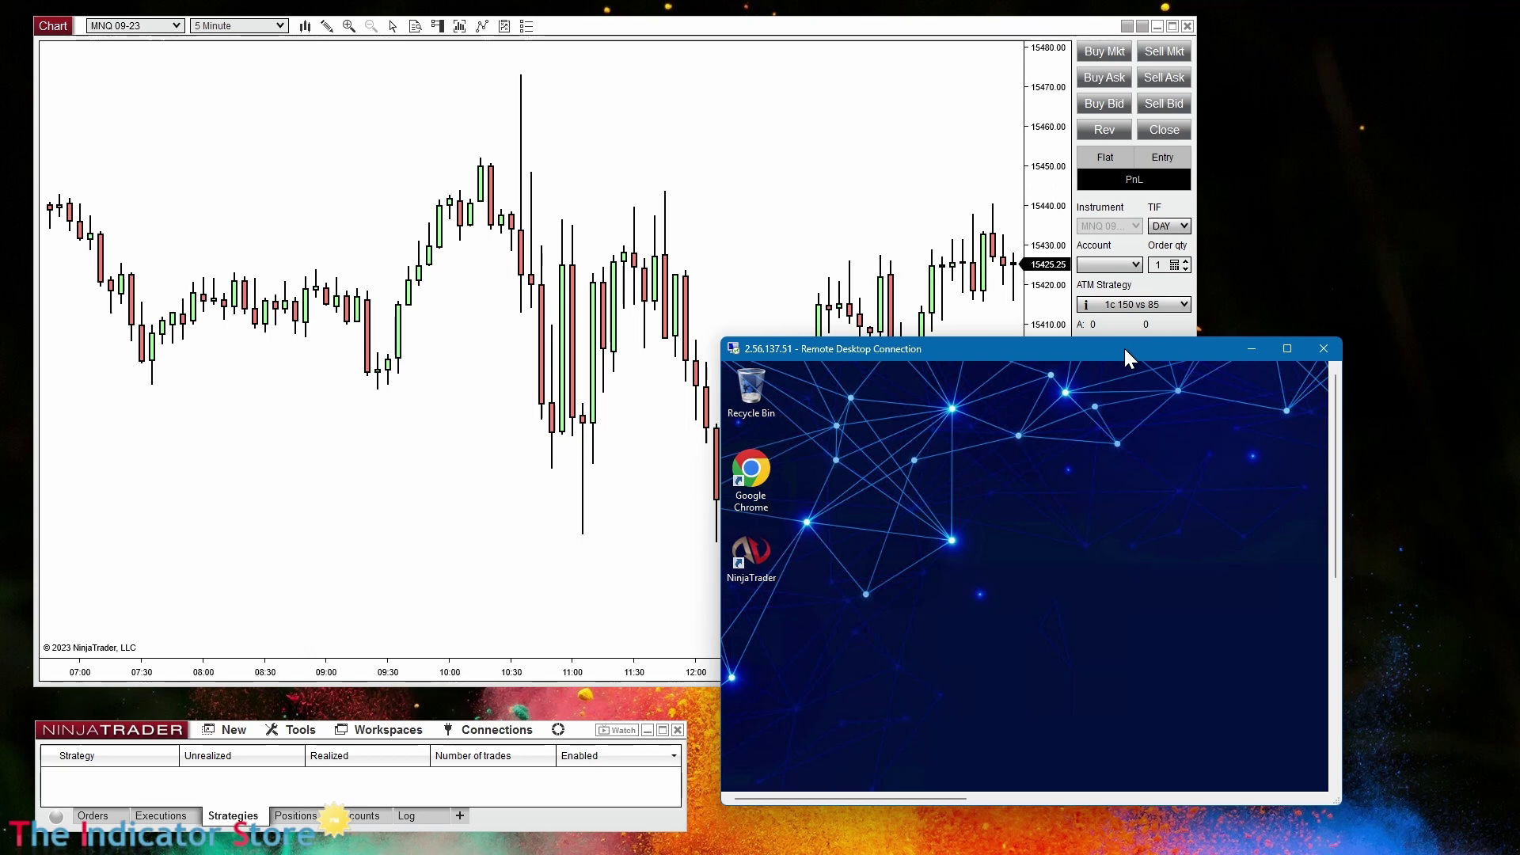
{"action": "left_click_drag", "start_coordinate": [1124, 349], "coordinate": [1146, 321]}
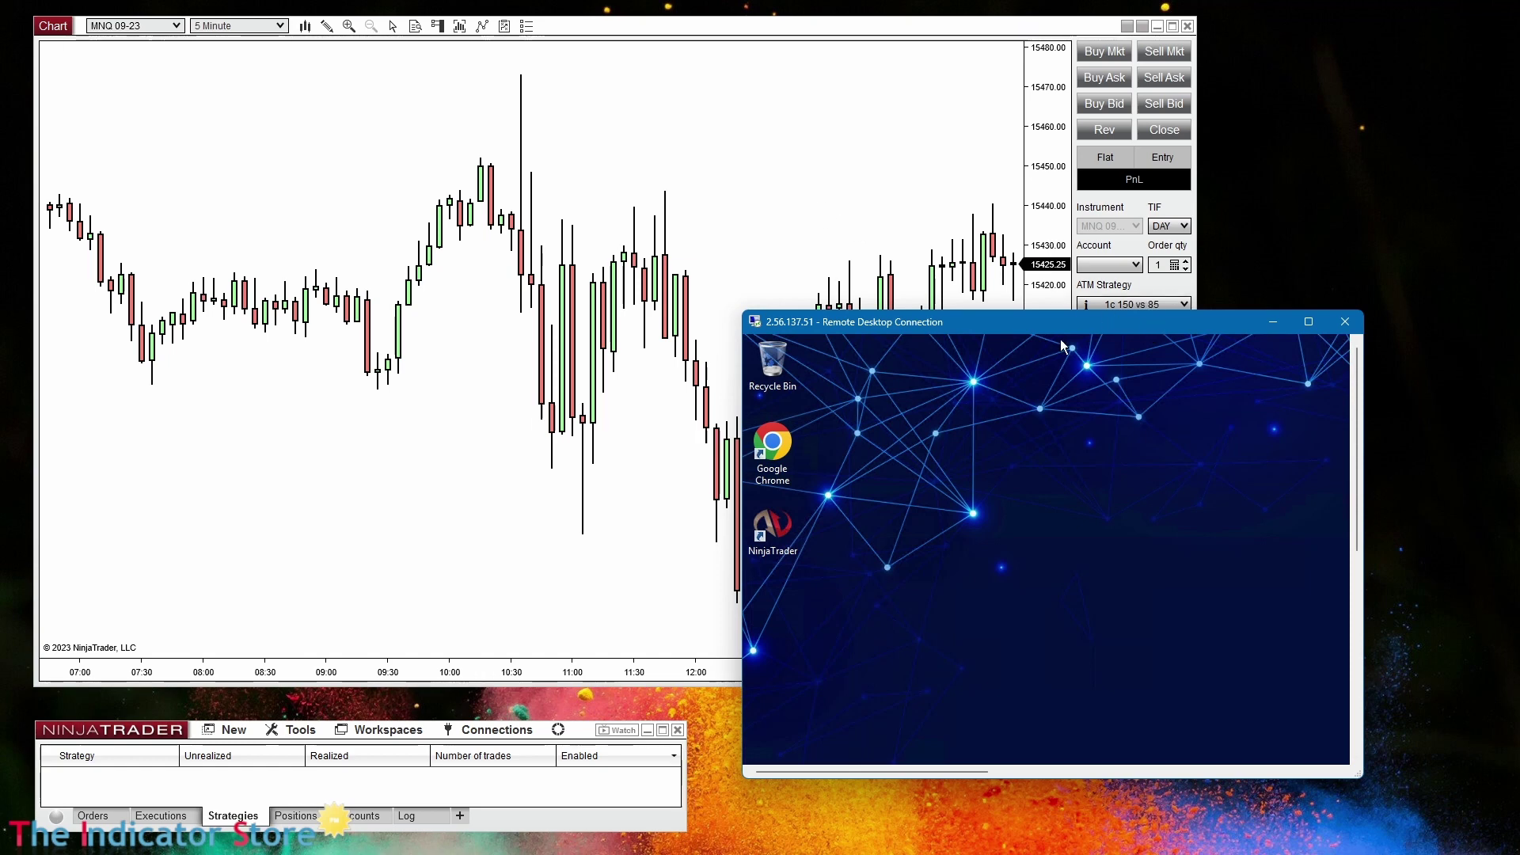
{"action": "left_click_drag", "start_coordinate": [1060, 335], "coordinate": [1106, 346]}
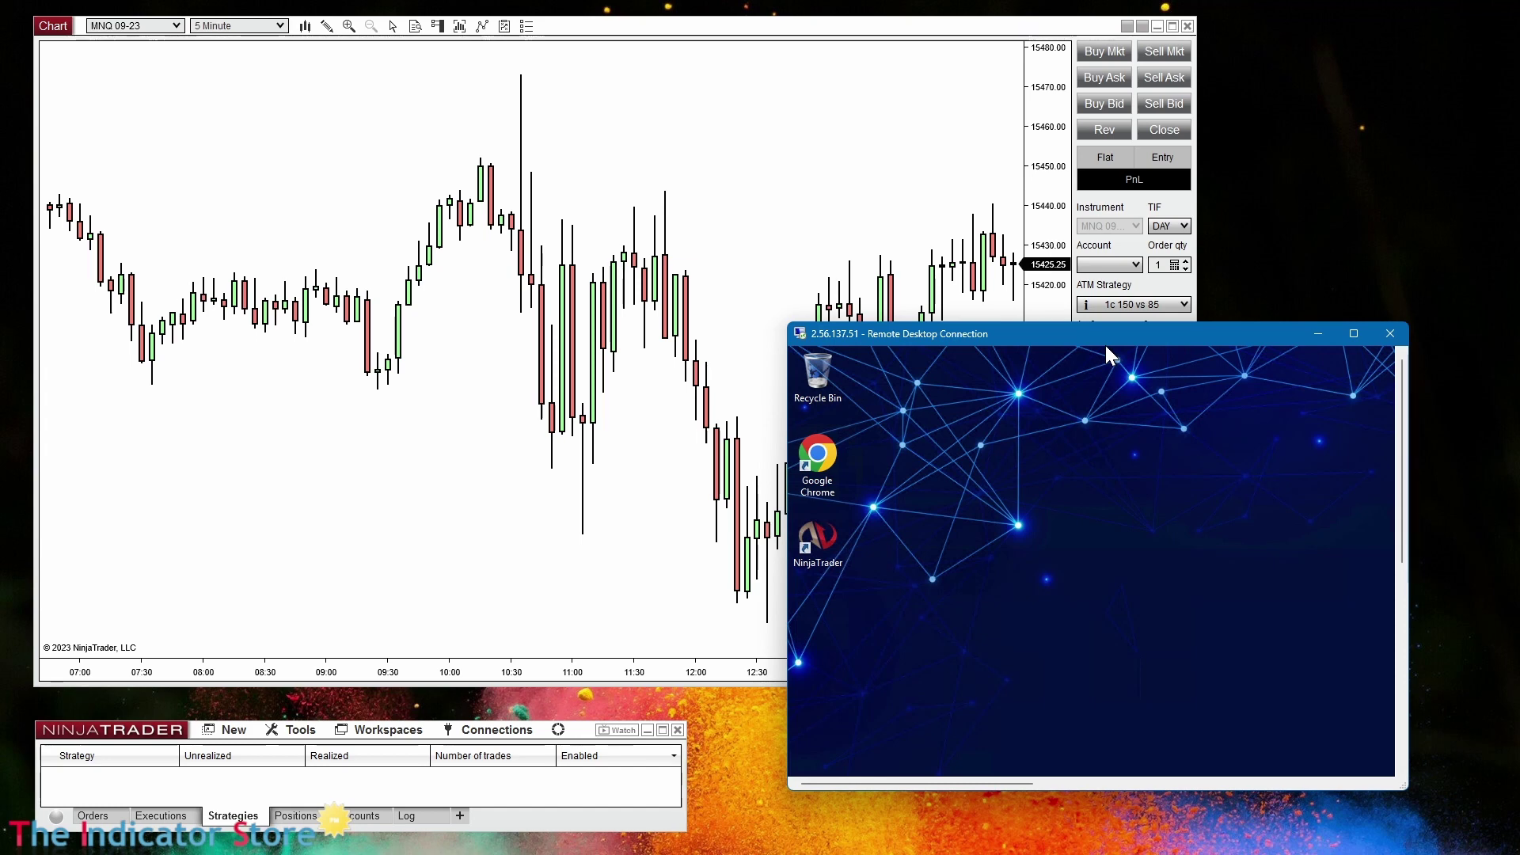
{"action": "left_click_drag", "start_coordinate": [1104, 337], "coordinate": [1089, 330]}
{"action": "double_click", "coordinate": [1090, 331]}
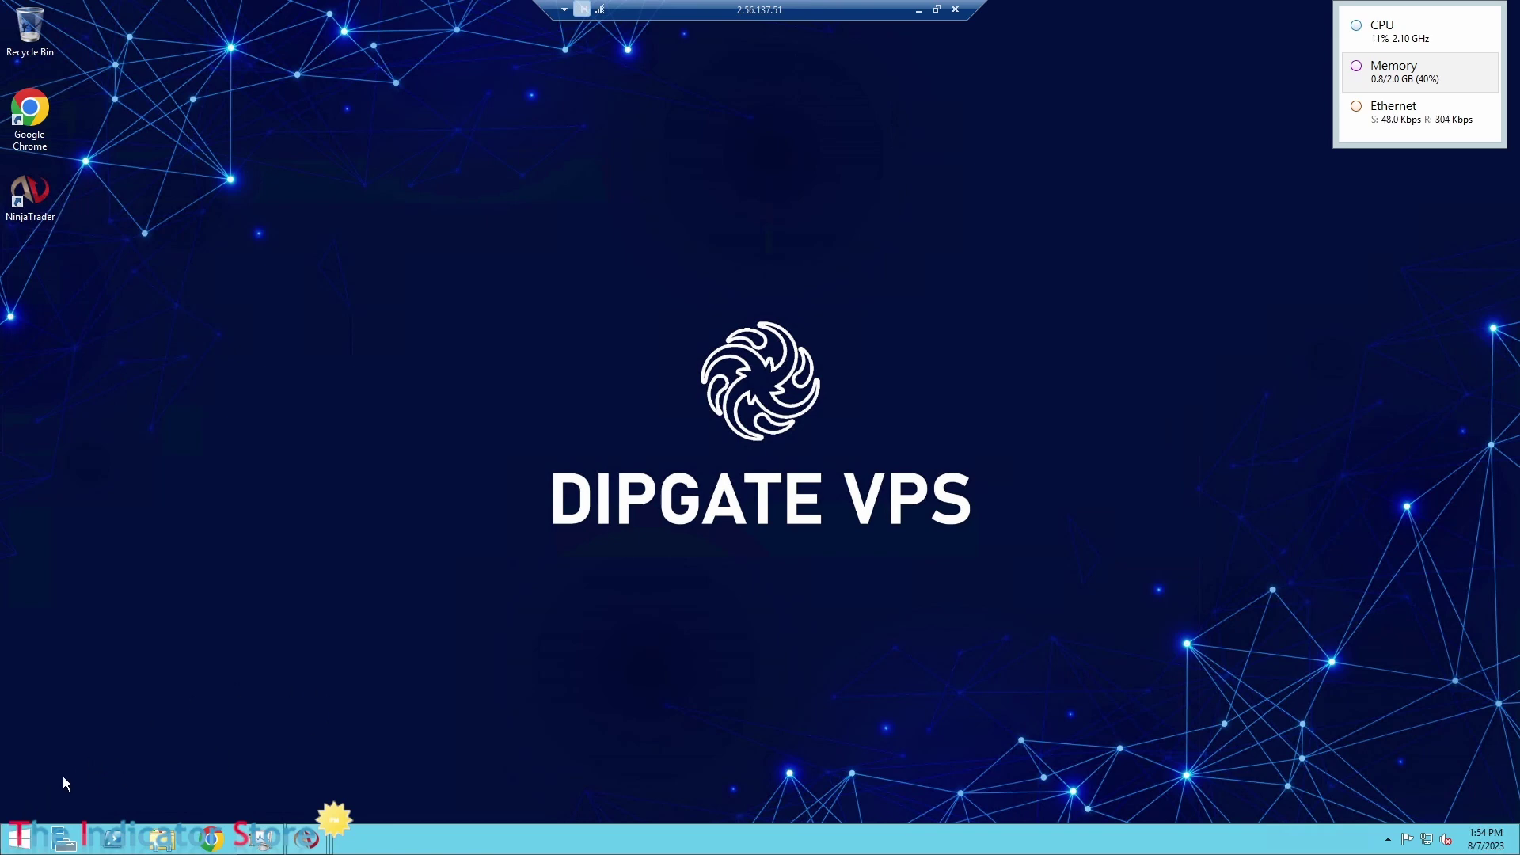
- Launch Remote Desktop Connection on the VPS by searching 'remote' and expand its full options
{"action": "left_click", "coordinate": [20, 842]}
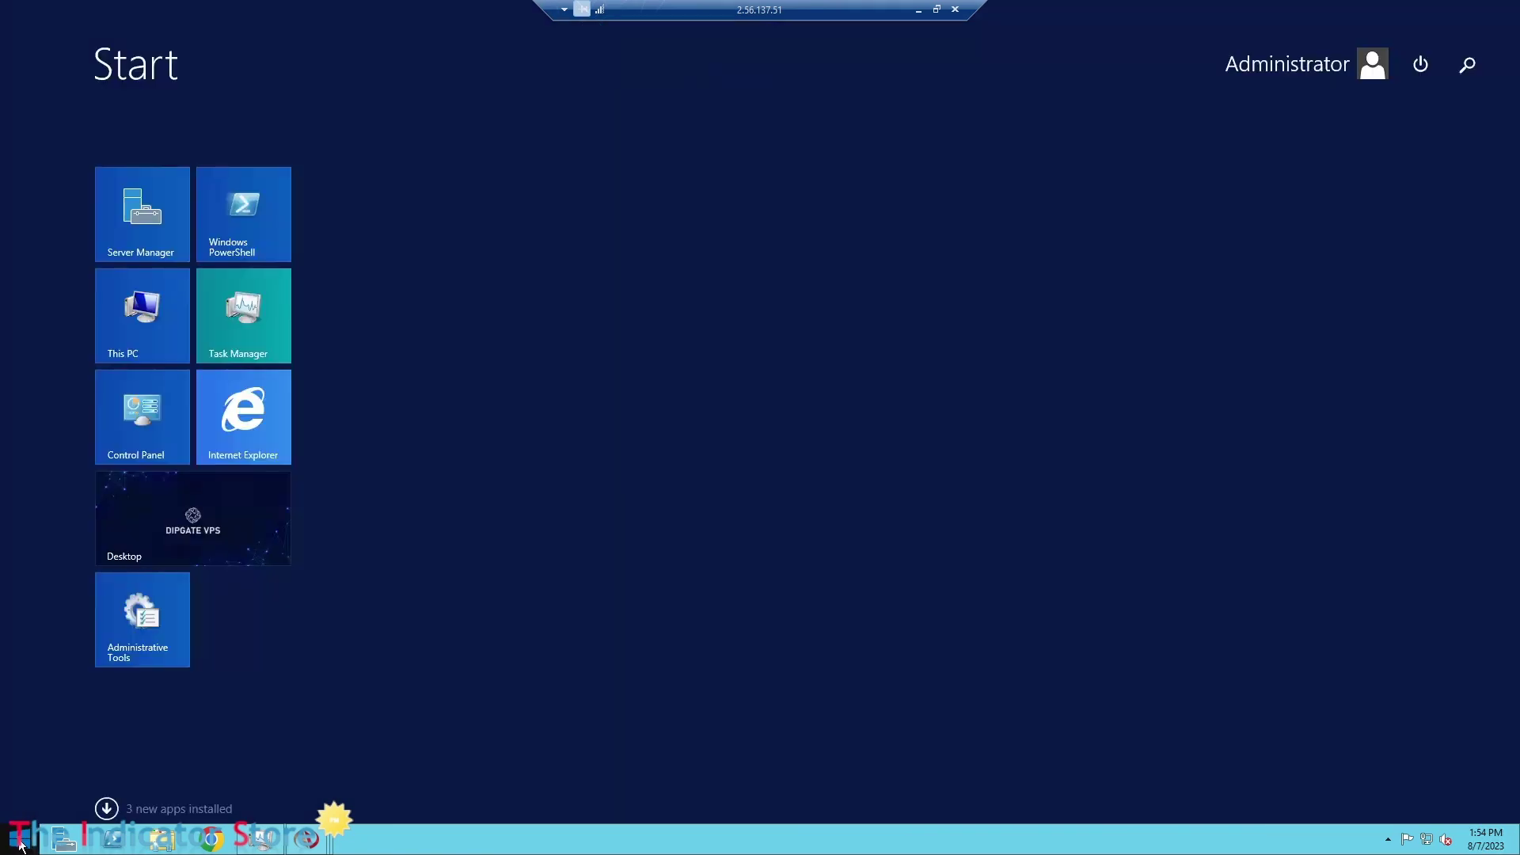
{"action": "type", "text": "remote Desktop Connection"}
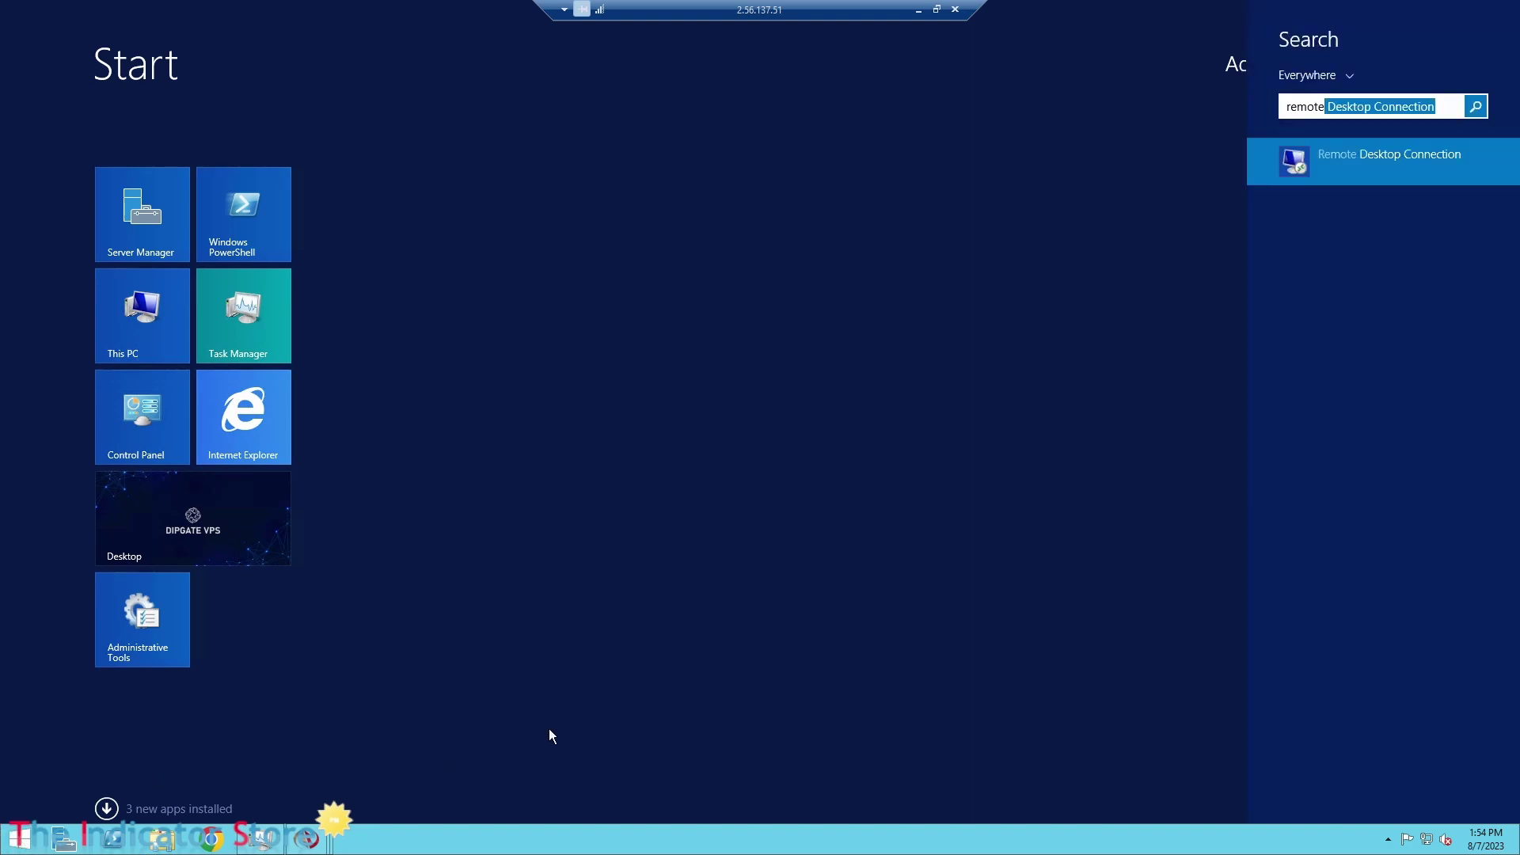
{"action": "left_click", "coordinate": [1387, 156]}
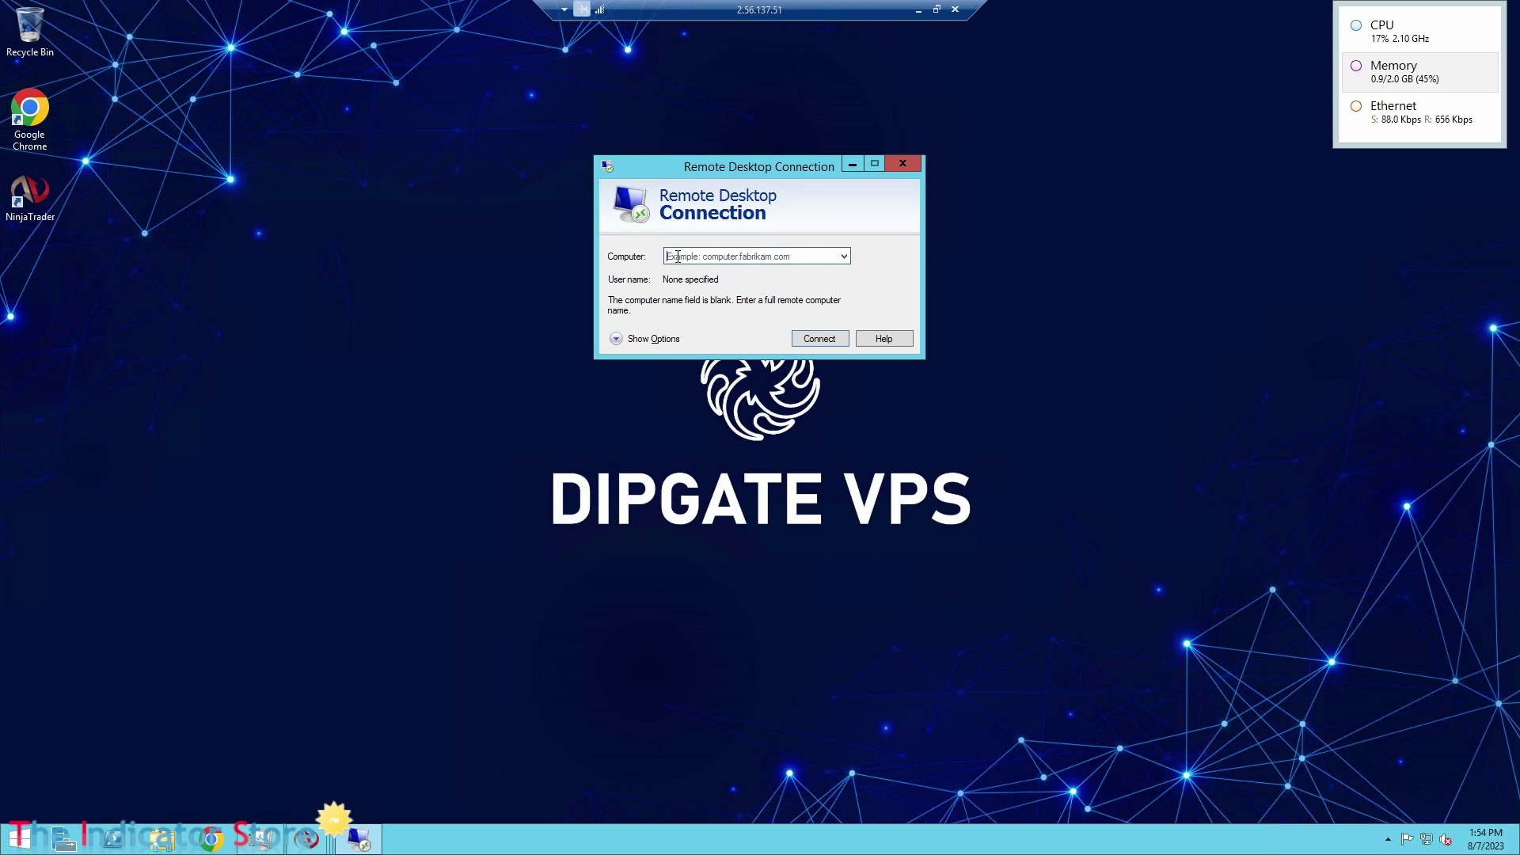
{"action": "left_click", "coordinate": [728, 258]}
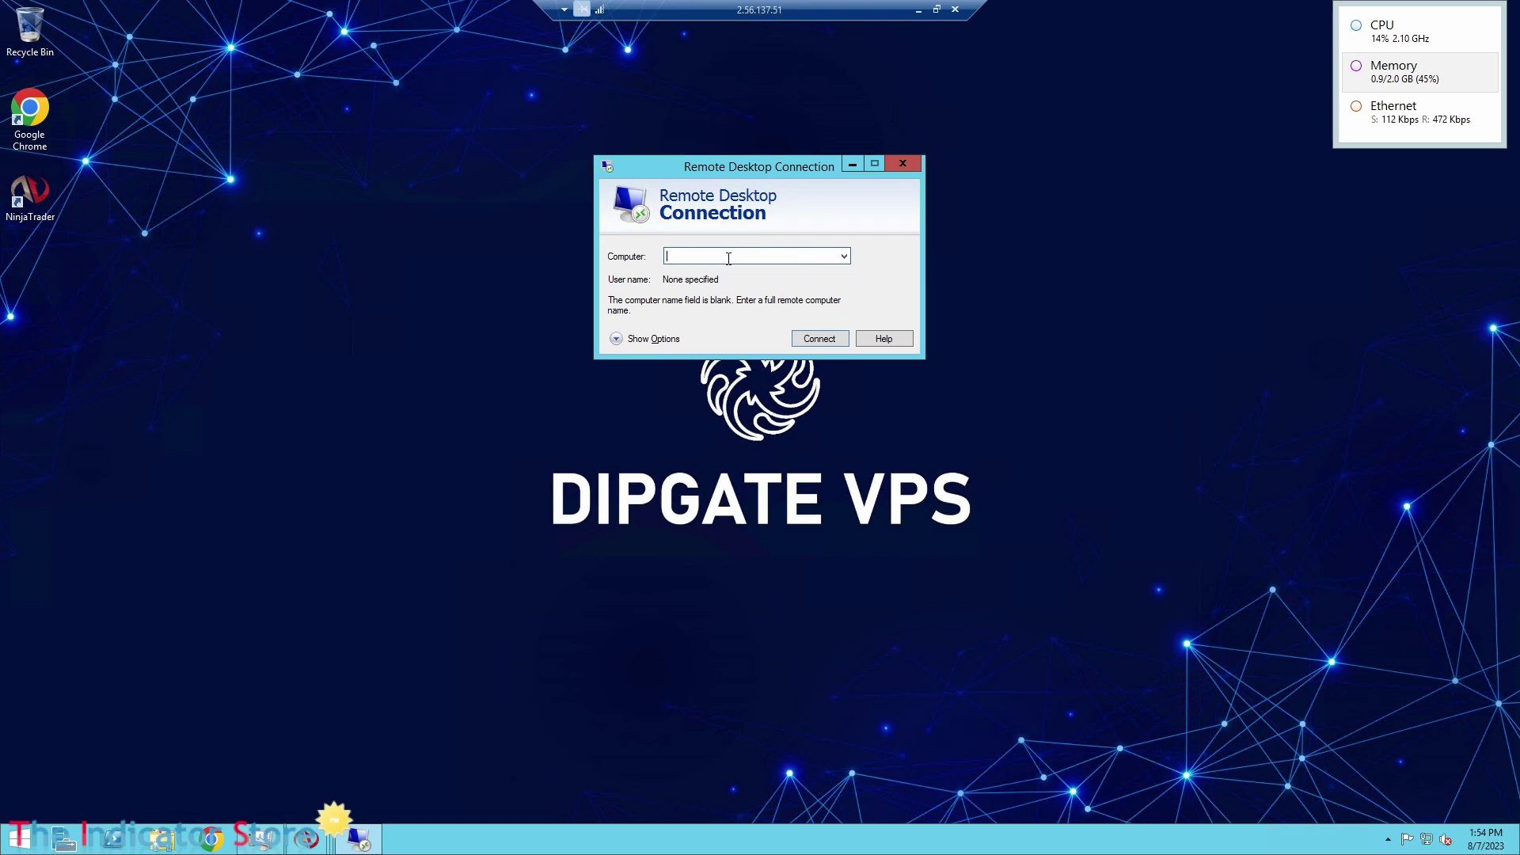
{"action": "left_click", "coordinate": [619, 339]}
{"action": "left_click", "coordinate": [751, 333]}
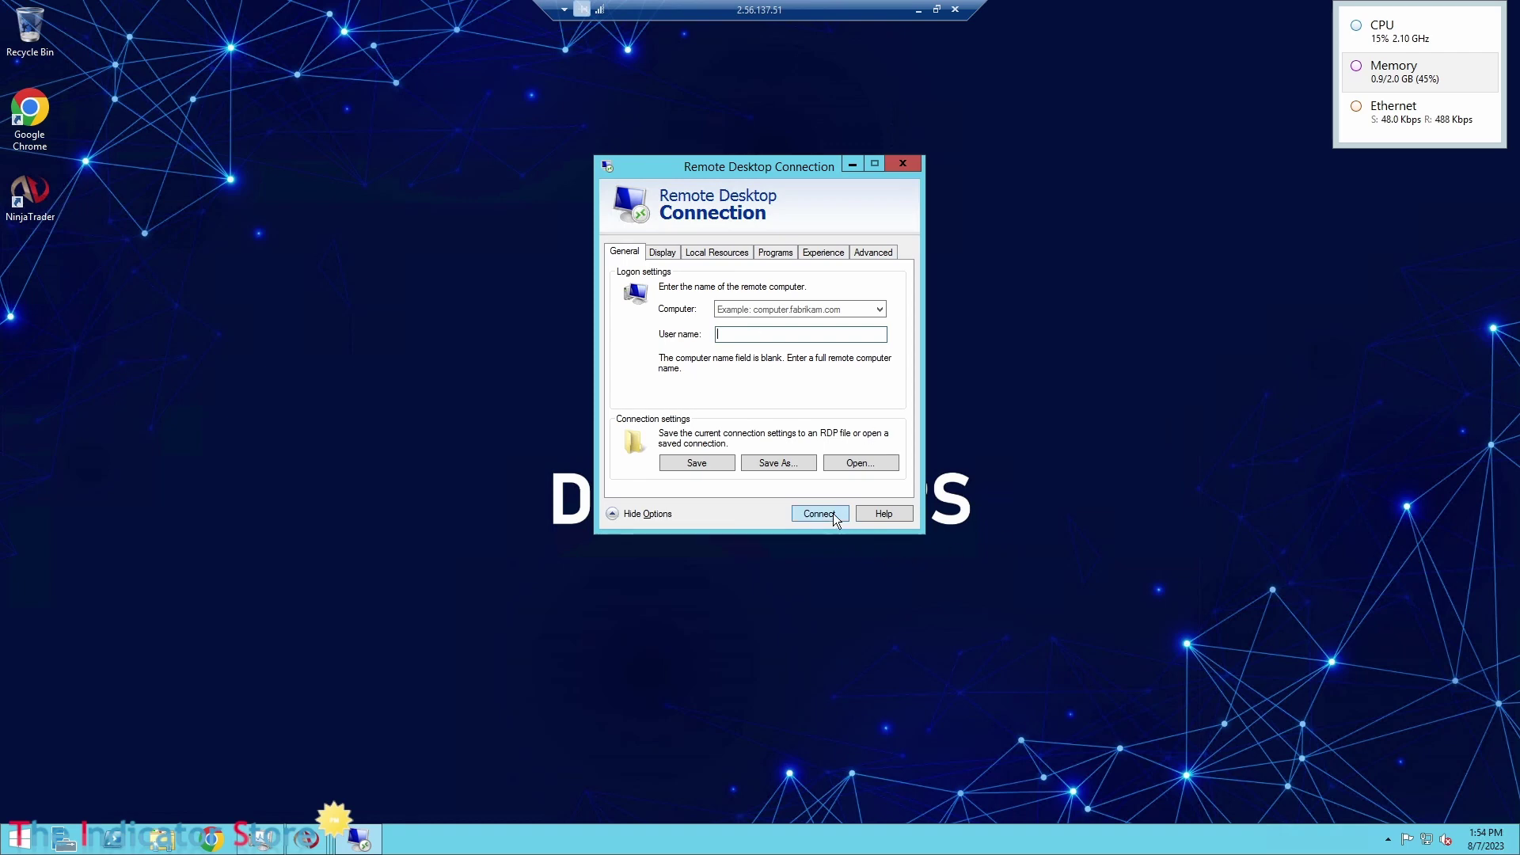
- Close the VPS's connection dialog and confirm disconnecting from the VPS session
{"action": "left_click", "coordinate": [909, 159]}
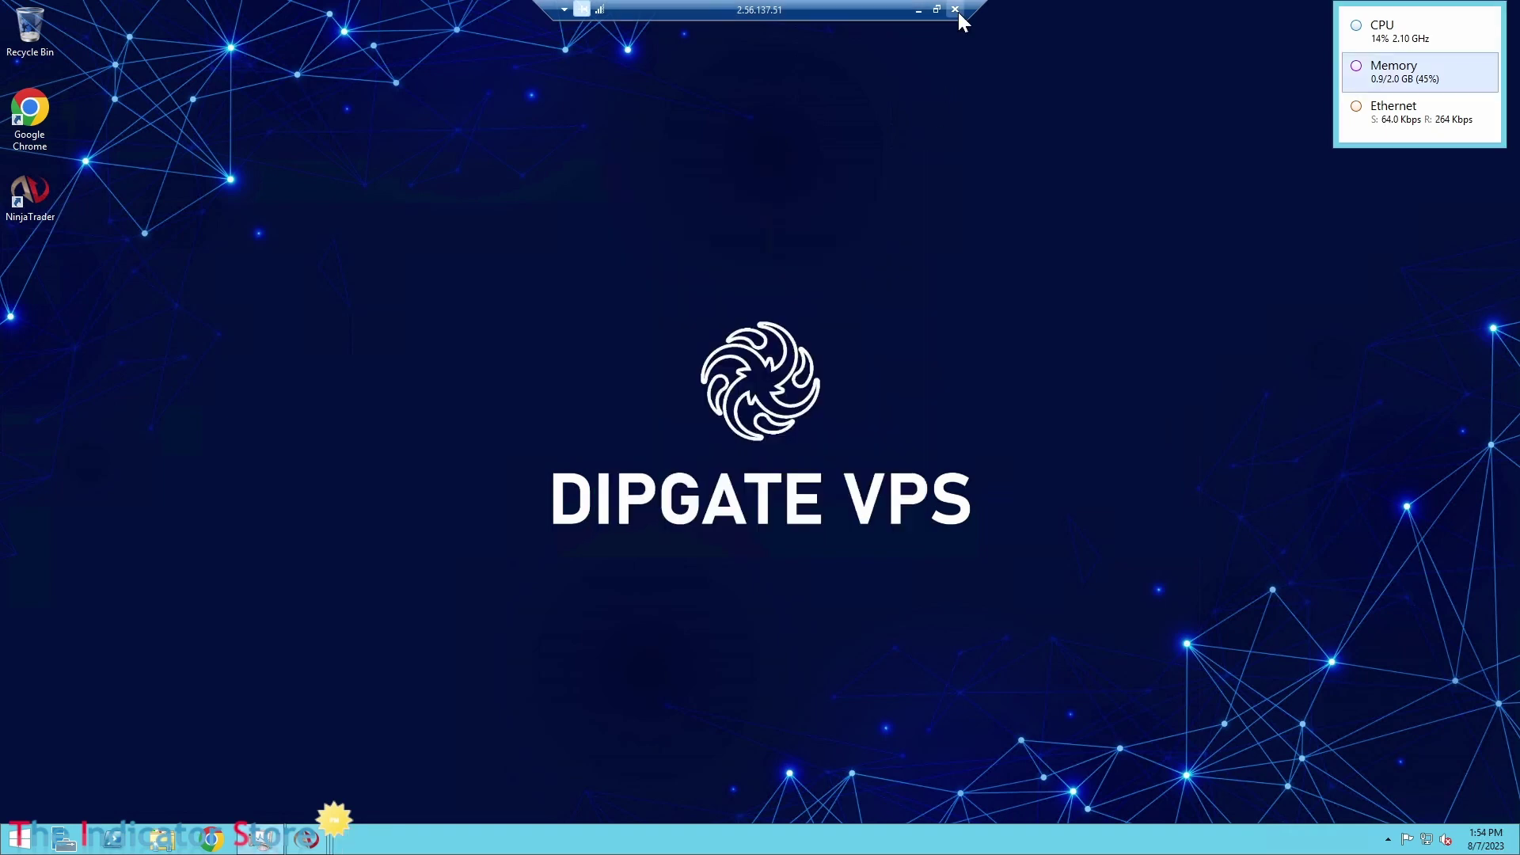
{"action": "left_click", "coordinate": [956, 11]}
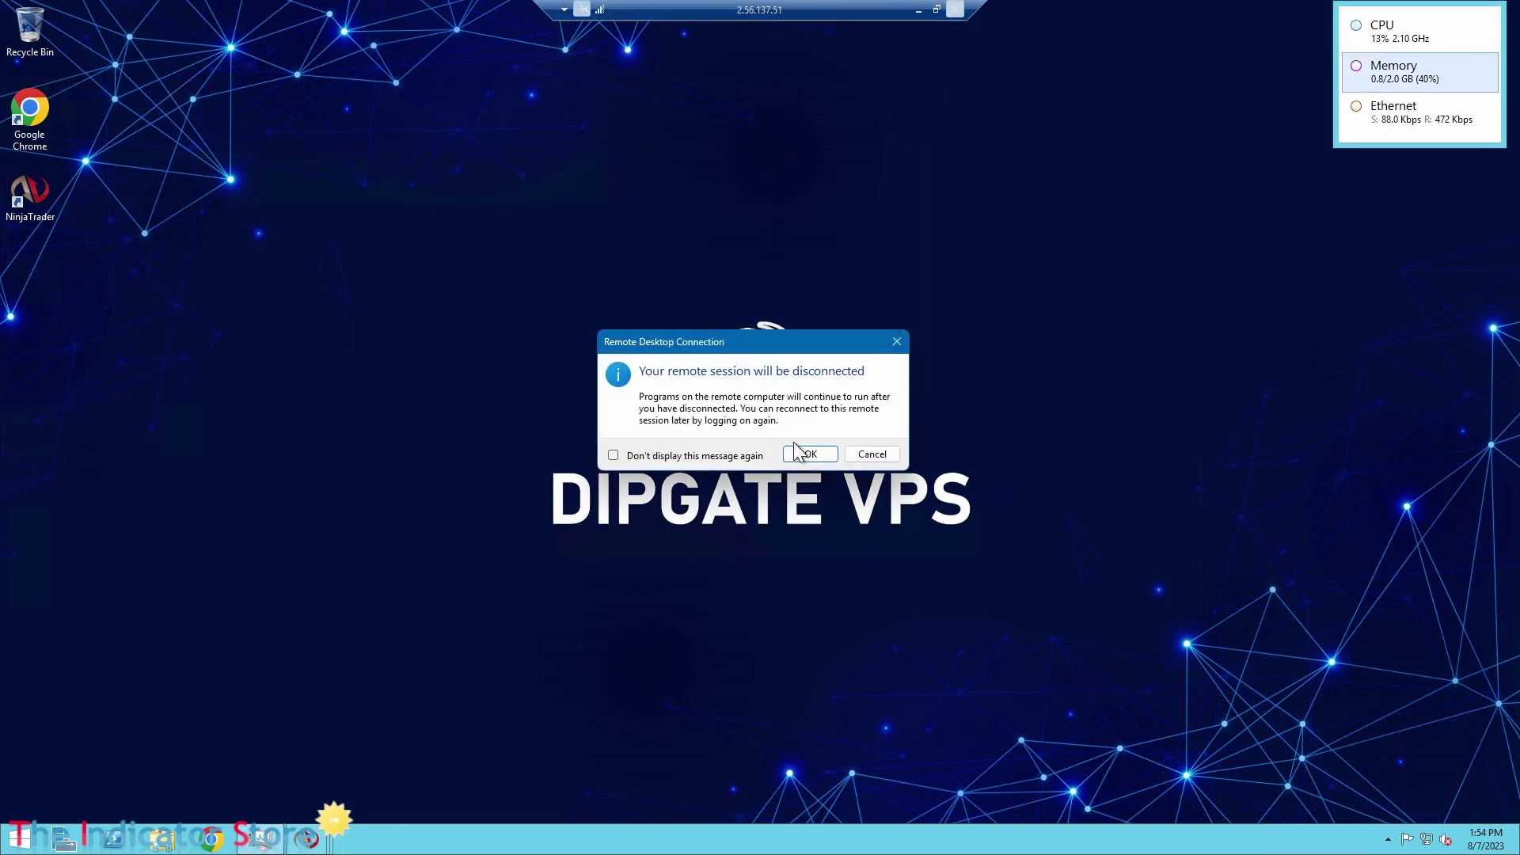
{"action": "left_click", "coordinate": [834, 458]}
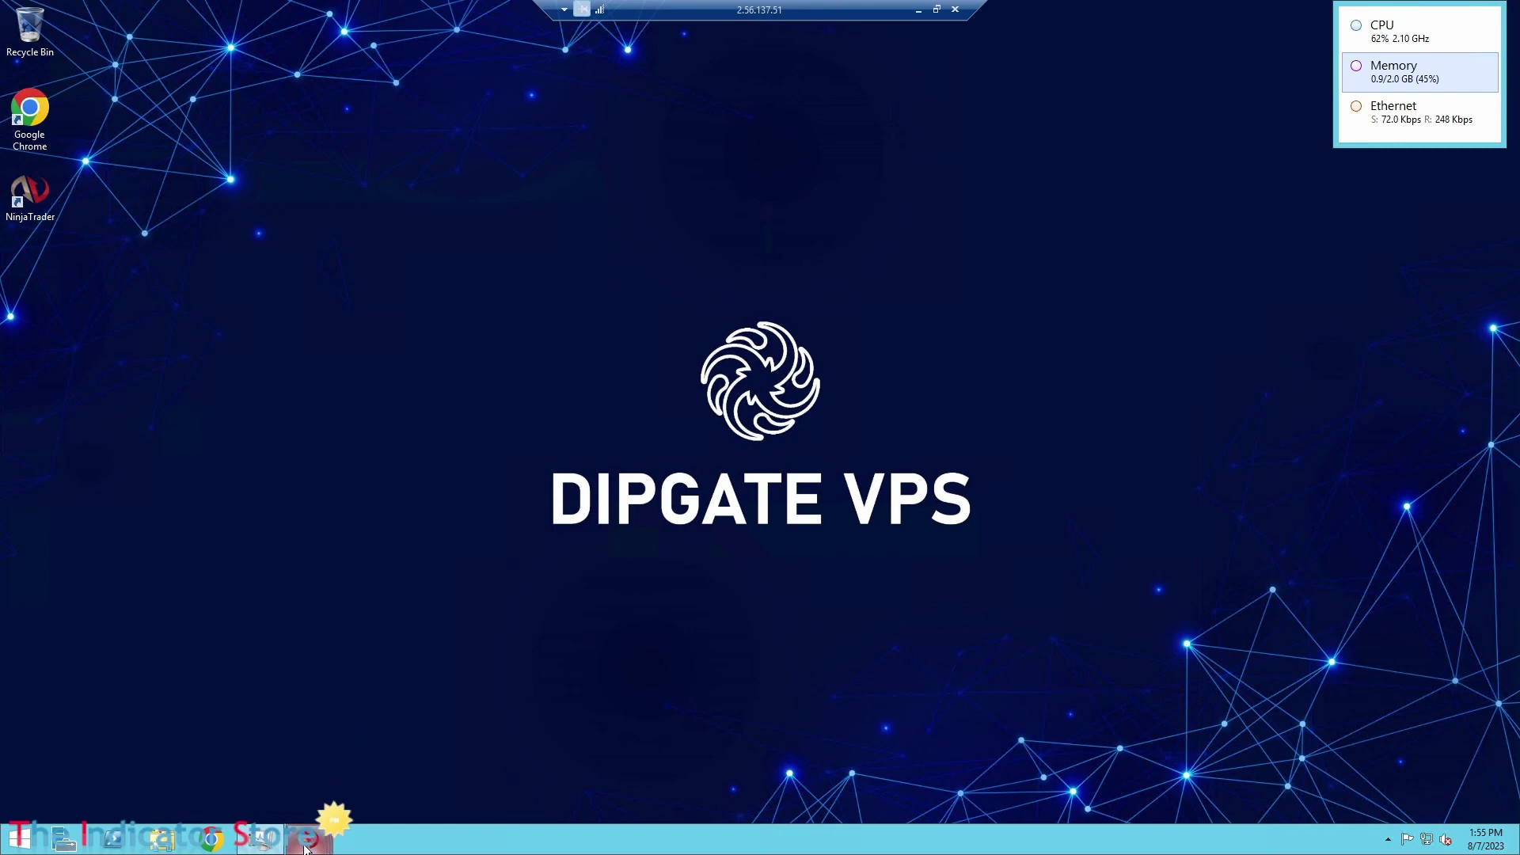
{"action": "mouse_move", "coordinate": [306, 847]}
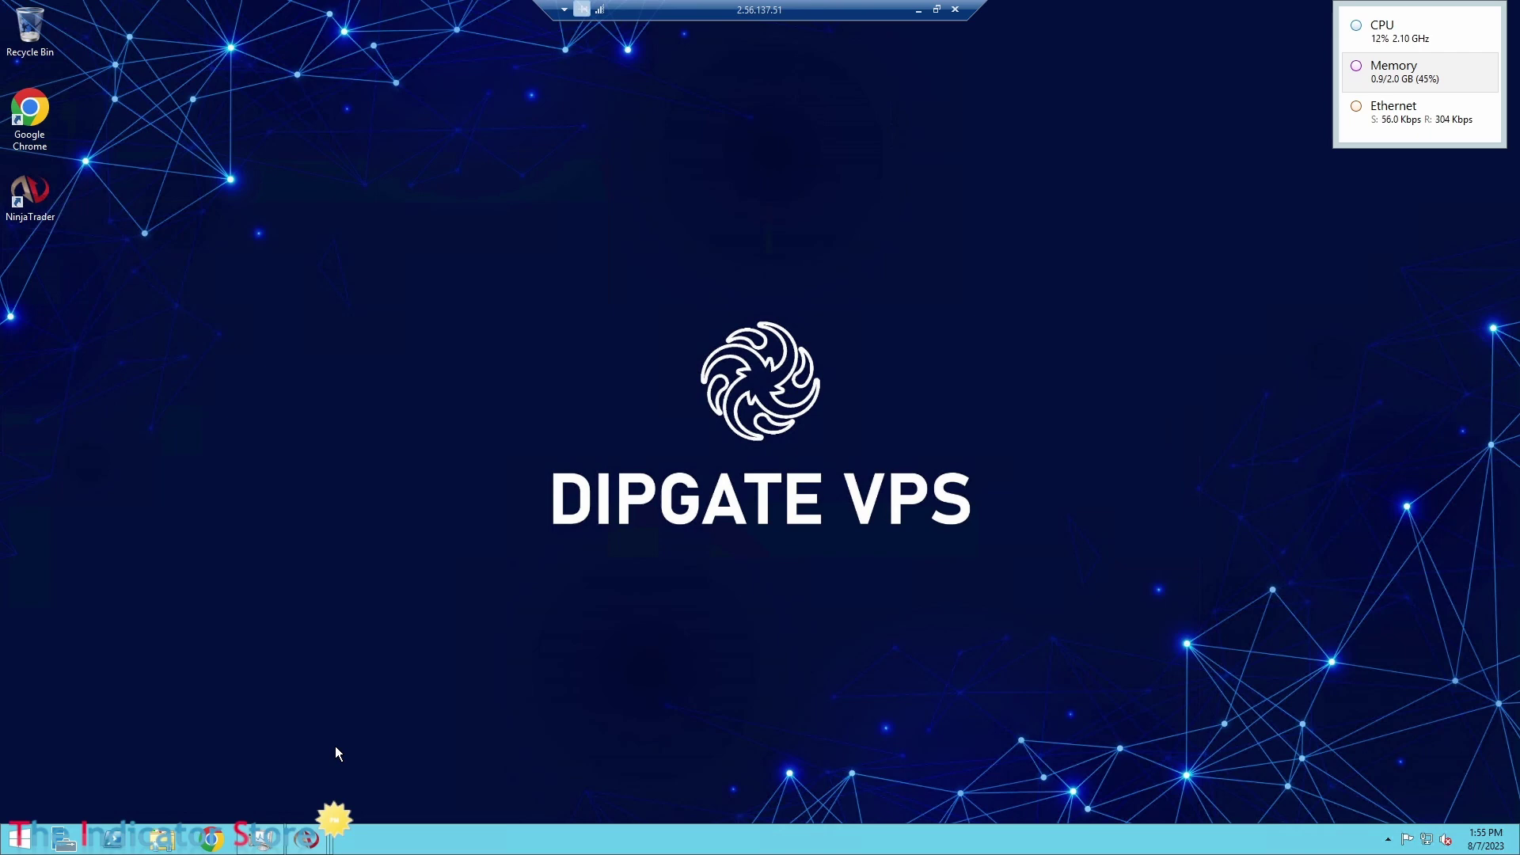
- Launch NinjaTrader on the VPS and bring forward its Control Center and NQ, MES, MNQ 09-23 charts
{"action": "double_click", "coordinate": [15, 197]}
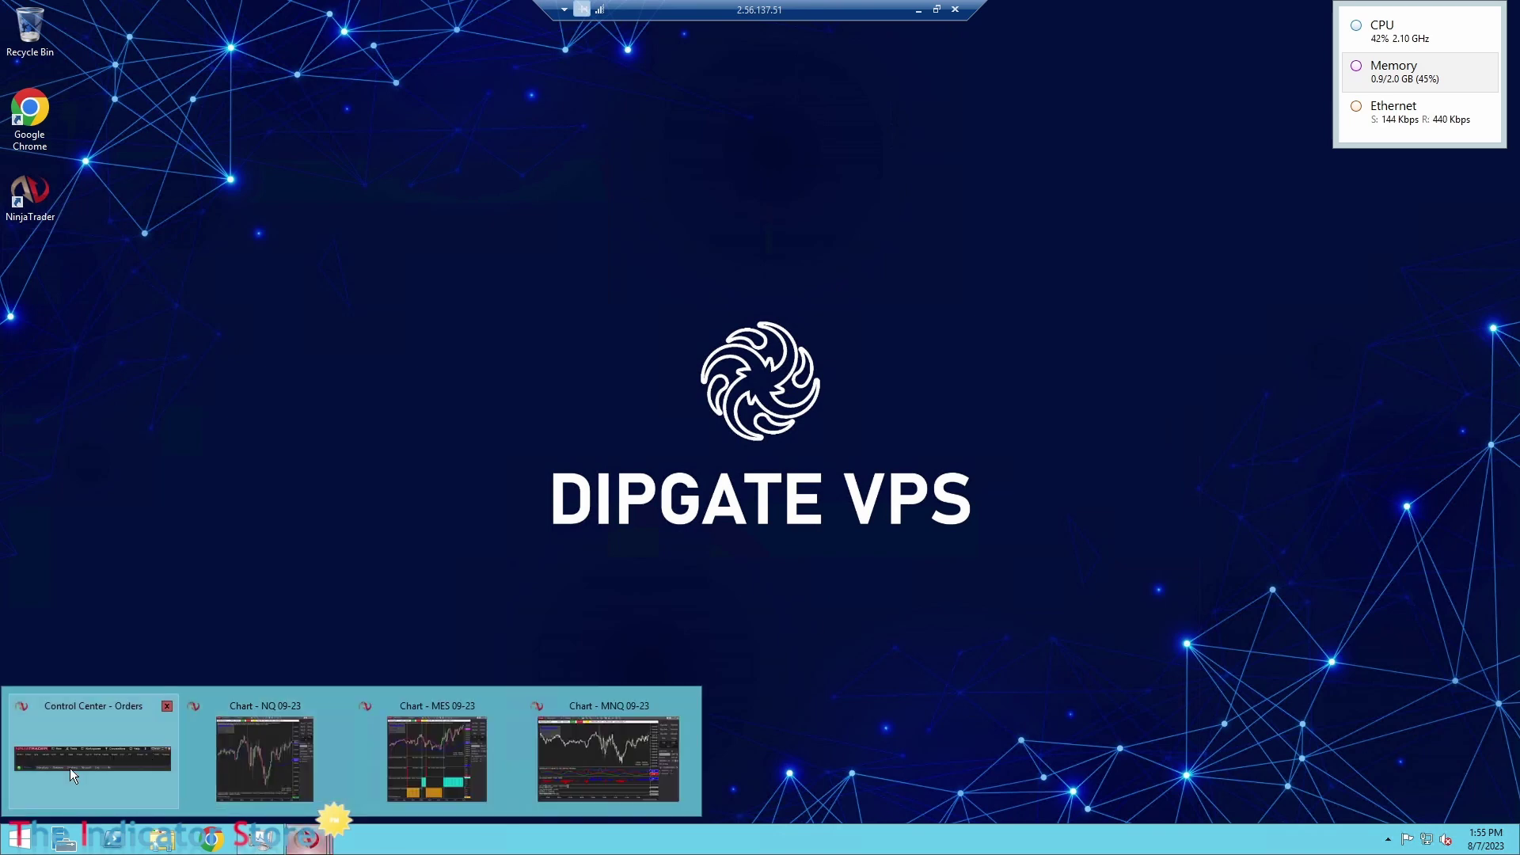
{"action": "left_click", "coordinate": [73, 774]}
{"action": "mouse_move", "coordinate": [293, 841]}
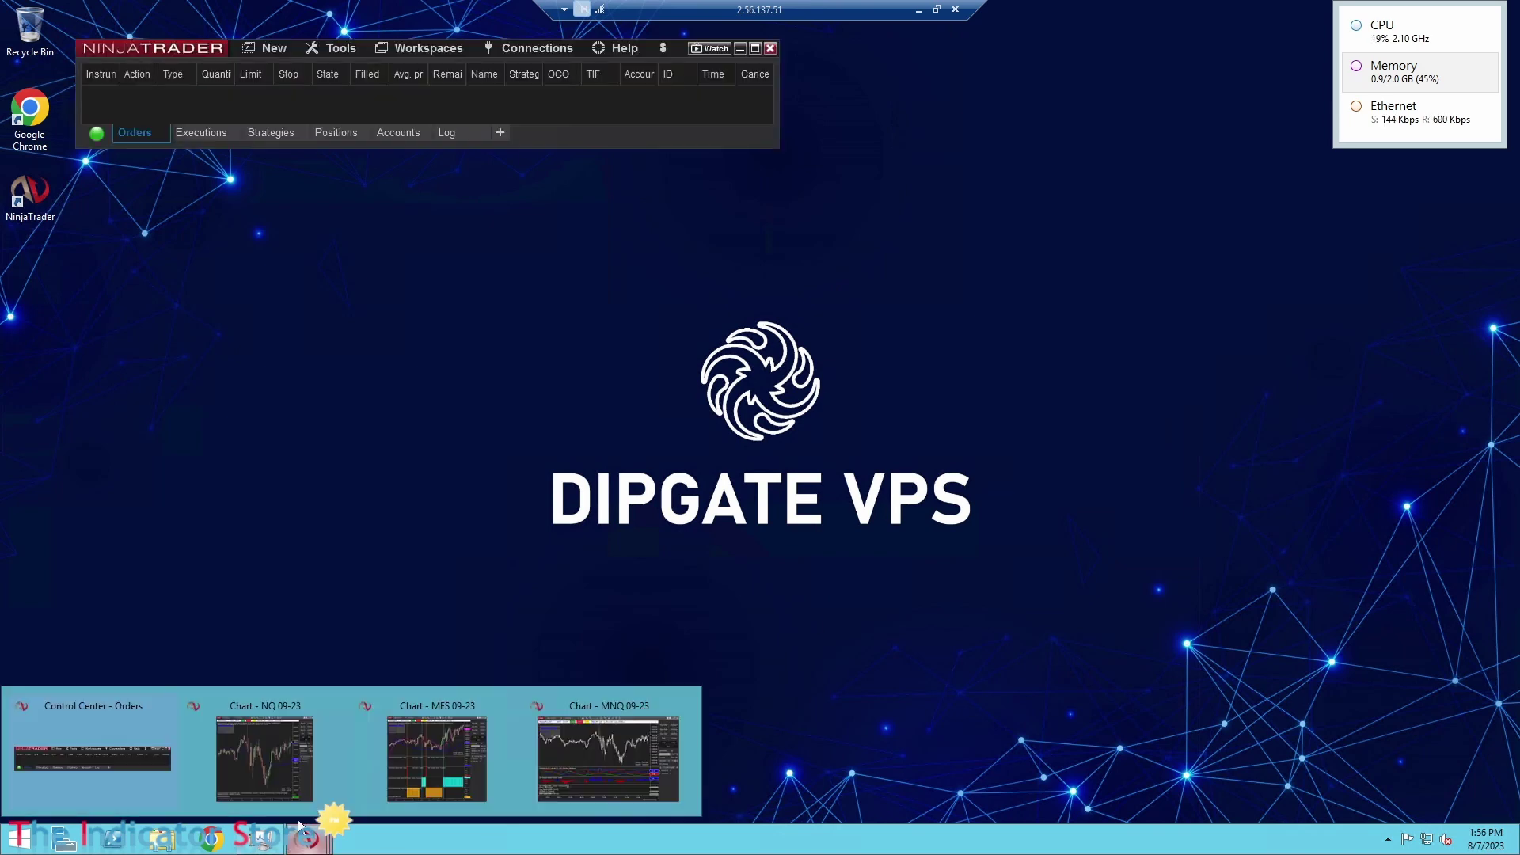
{"action": "left_click", "coordinate": [286, 780]}
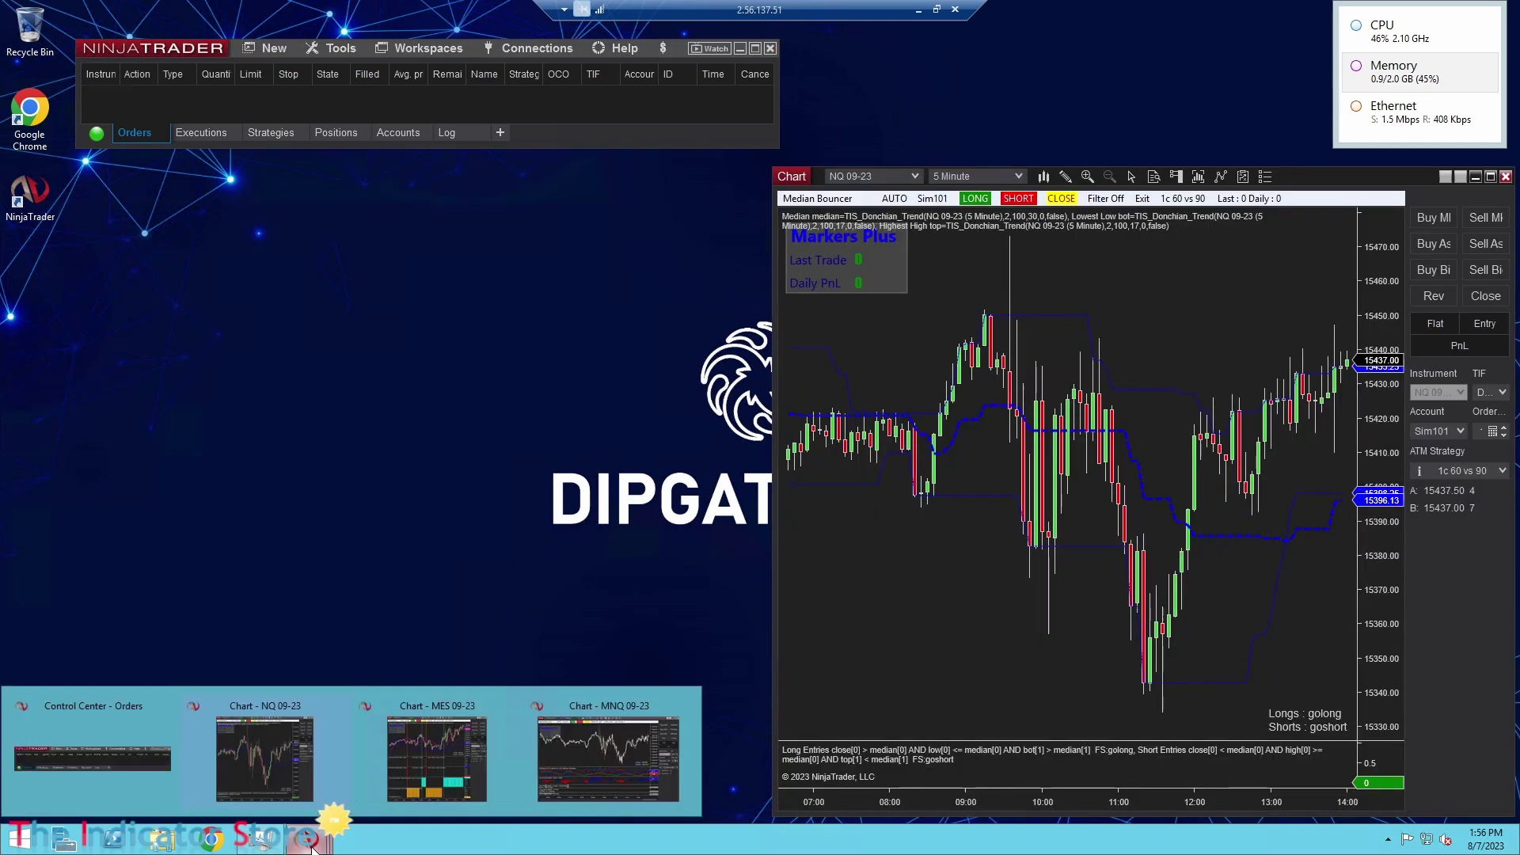
{"action": "left_click", "coordinate": [461, 757]}
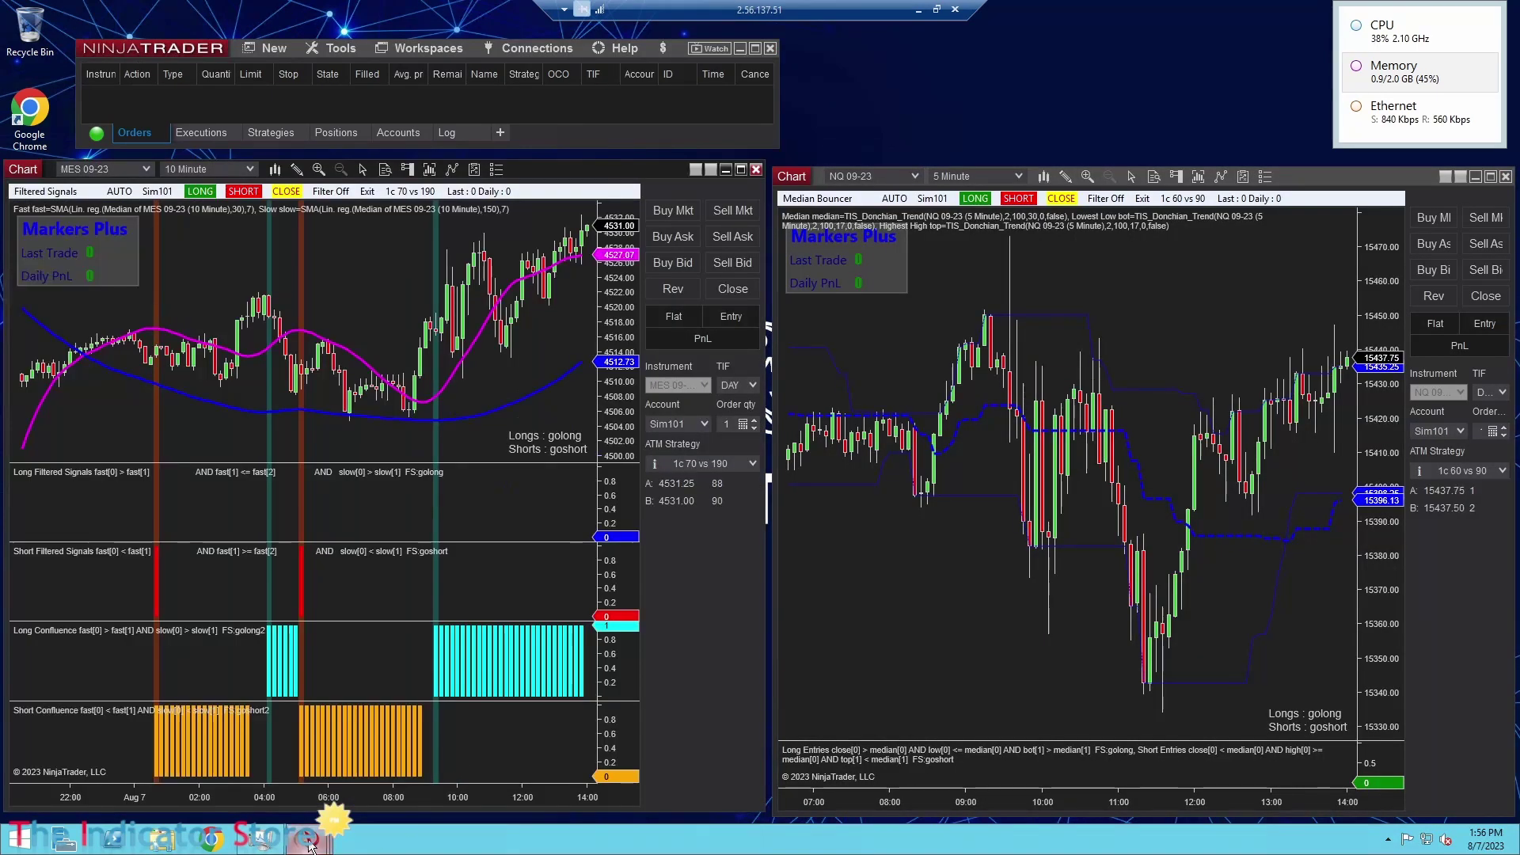
{"action": "mouse_move", "coordinate": [310, 841]}
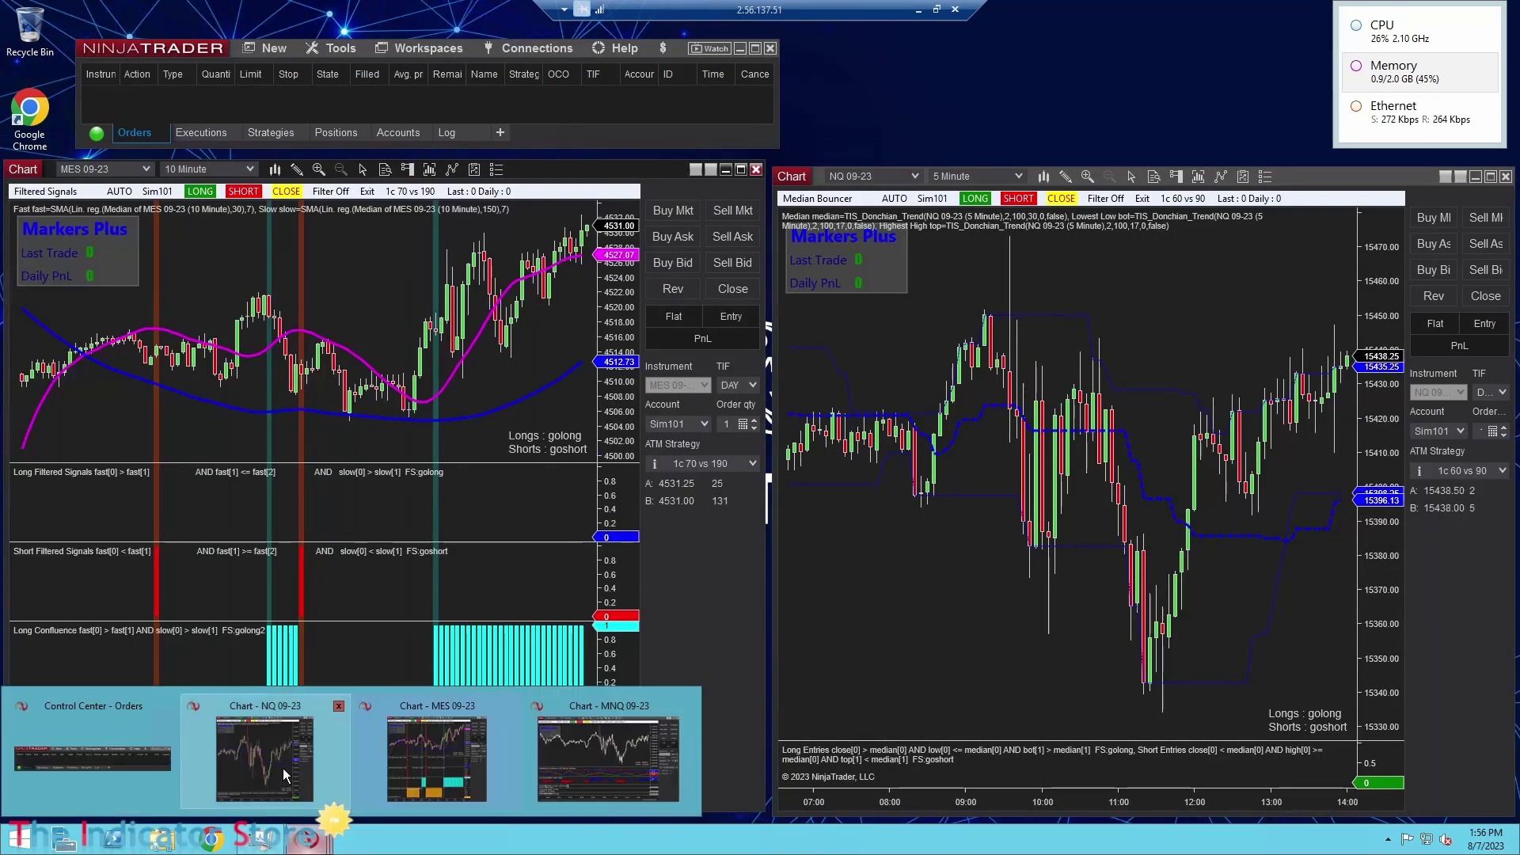
{"action": "left_click", "coordinate": [607, 777]}
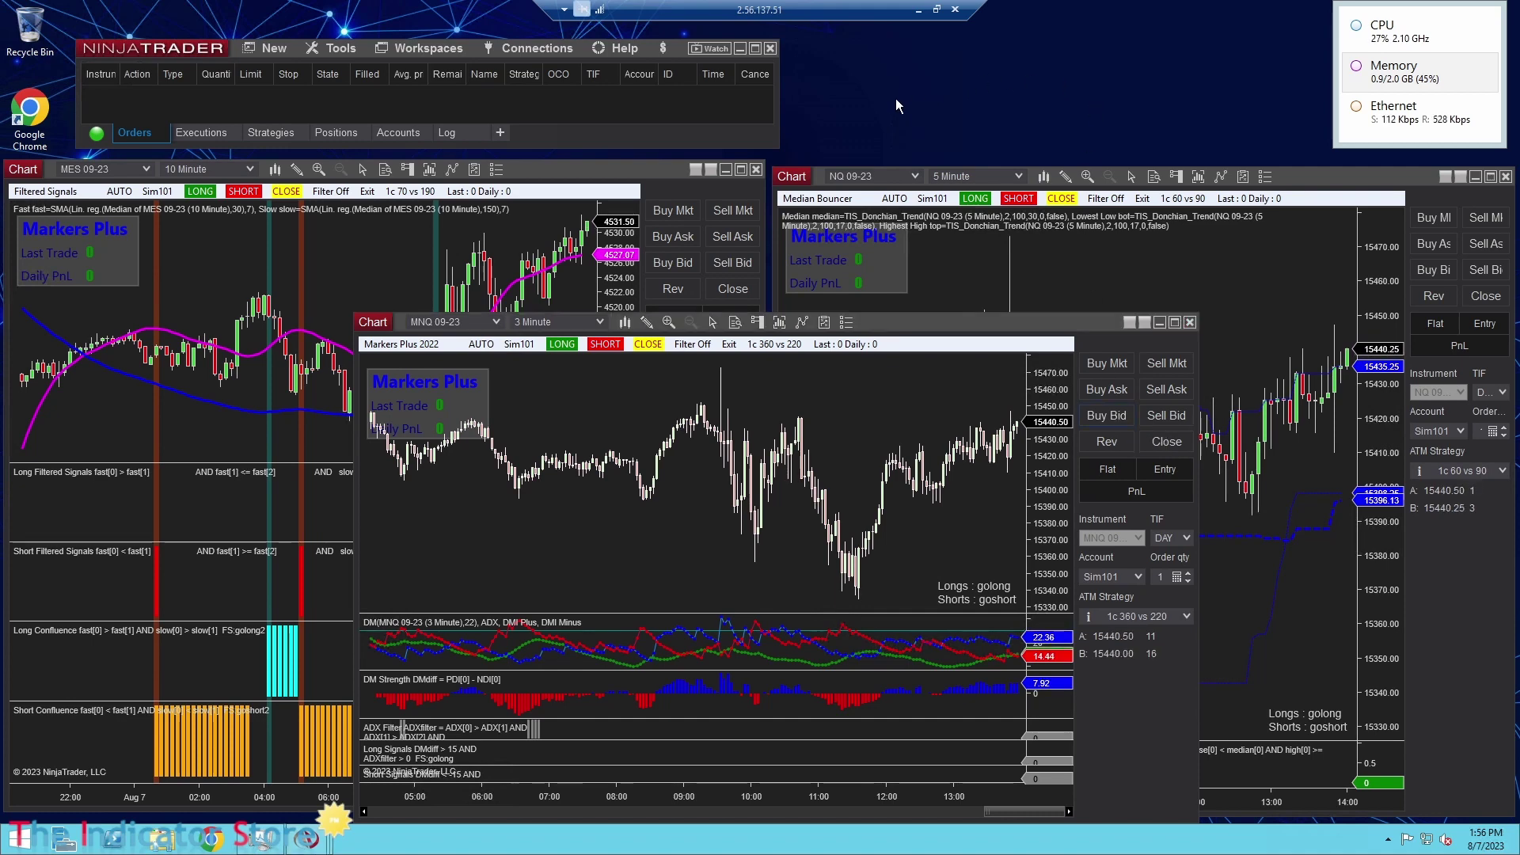
- Move the windowed VPS session aside and open the local Tools > Export > Backup File dialog
{"action": "left_click", "coordinate": [937, 10]}
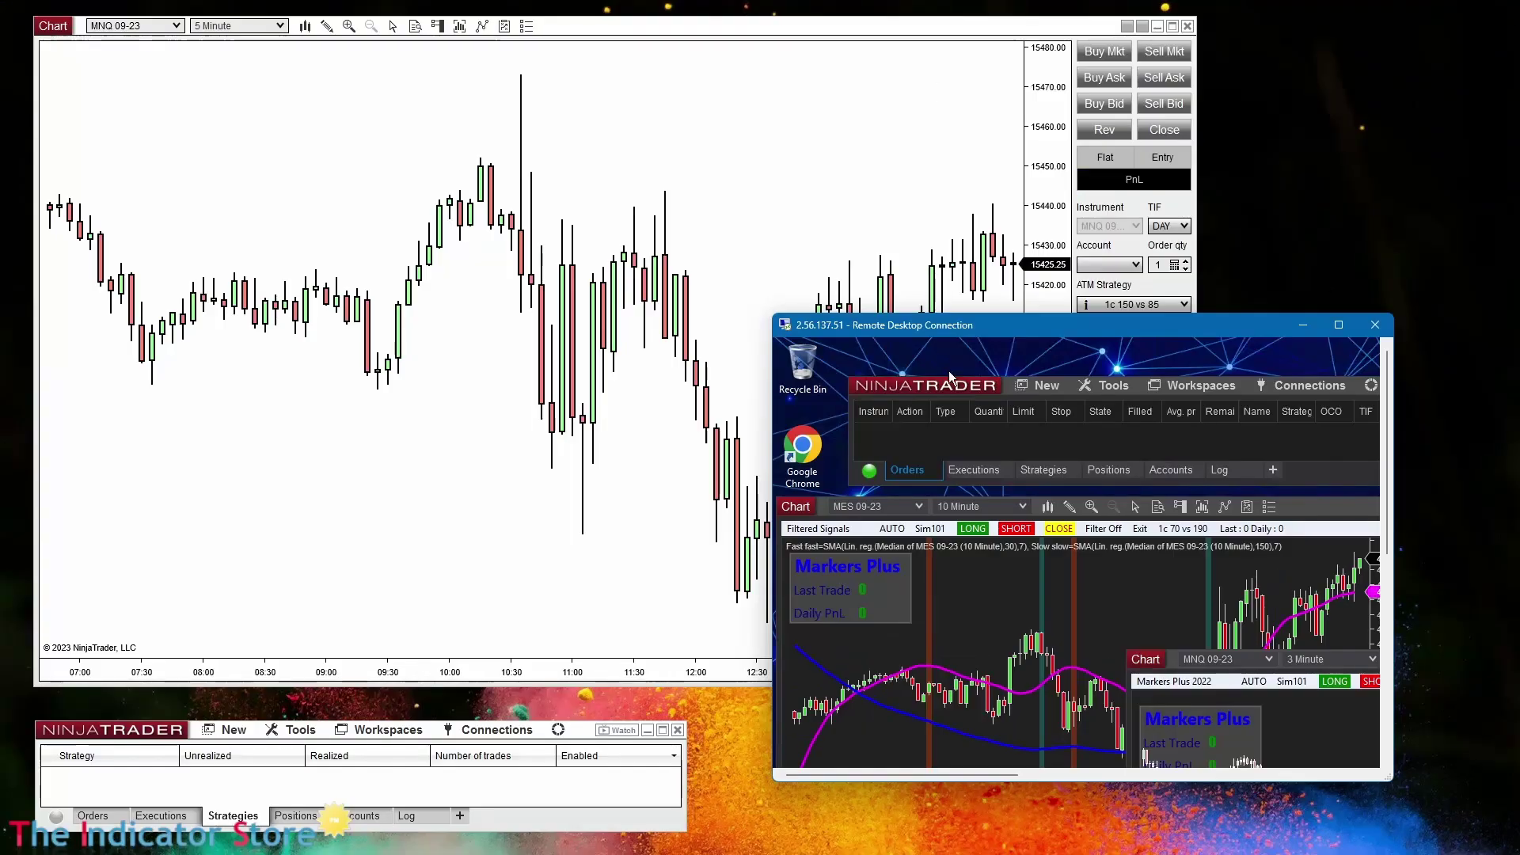
{"action": "left_click_drag", "start_coordinate": [997, 329], "coordinate": [1057, 736]}
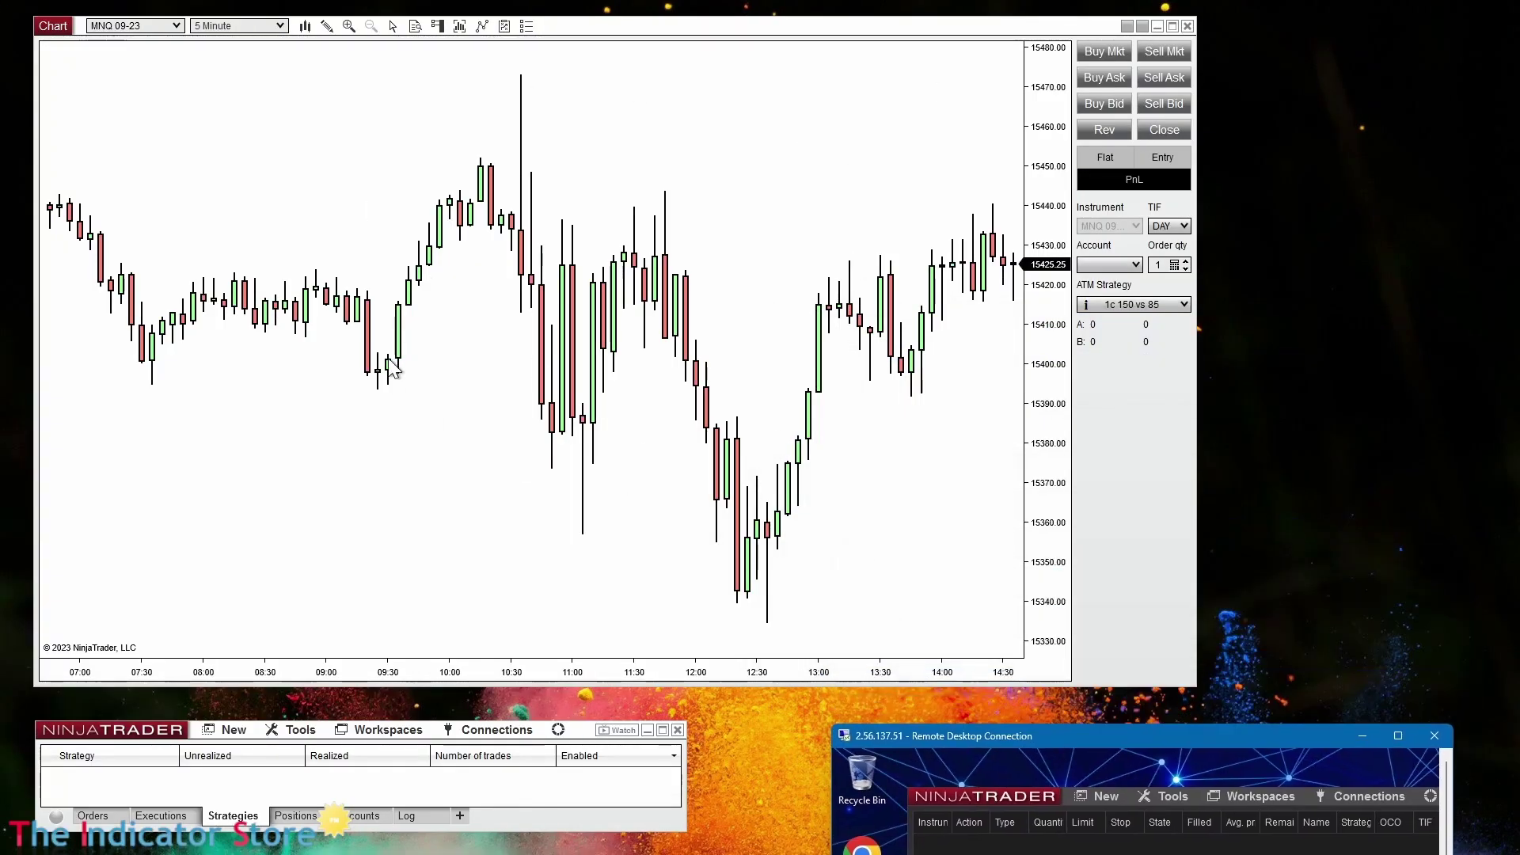
{"action": "left_click", "coordinate": [305, 730]}
{"action": "mouse_move", "coordinate": [154, 662]}
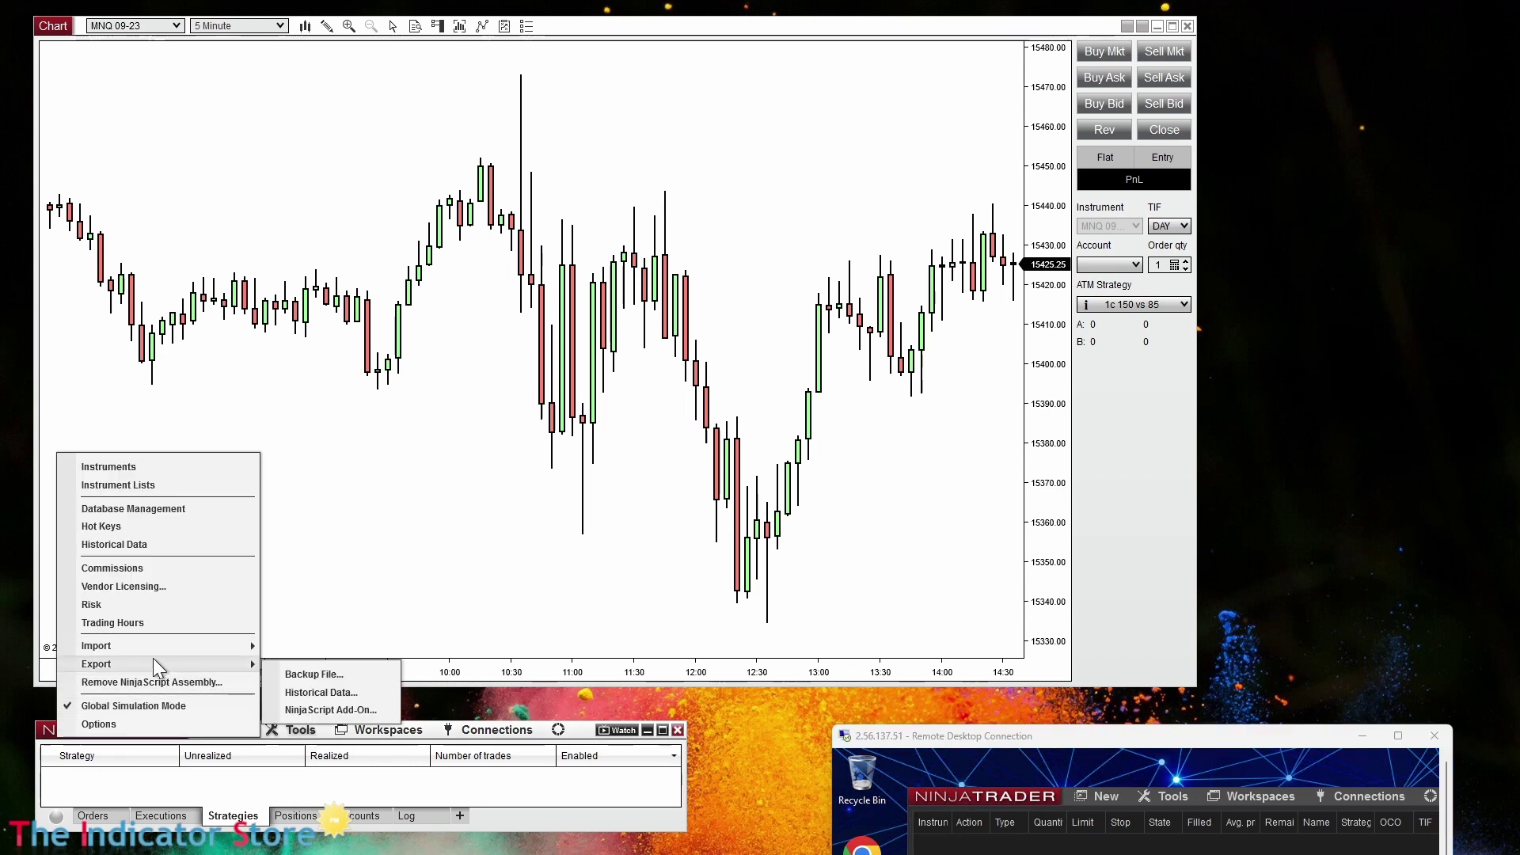
{"action": "left_click", "coordinate": [324, 675]}
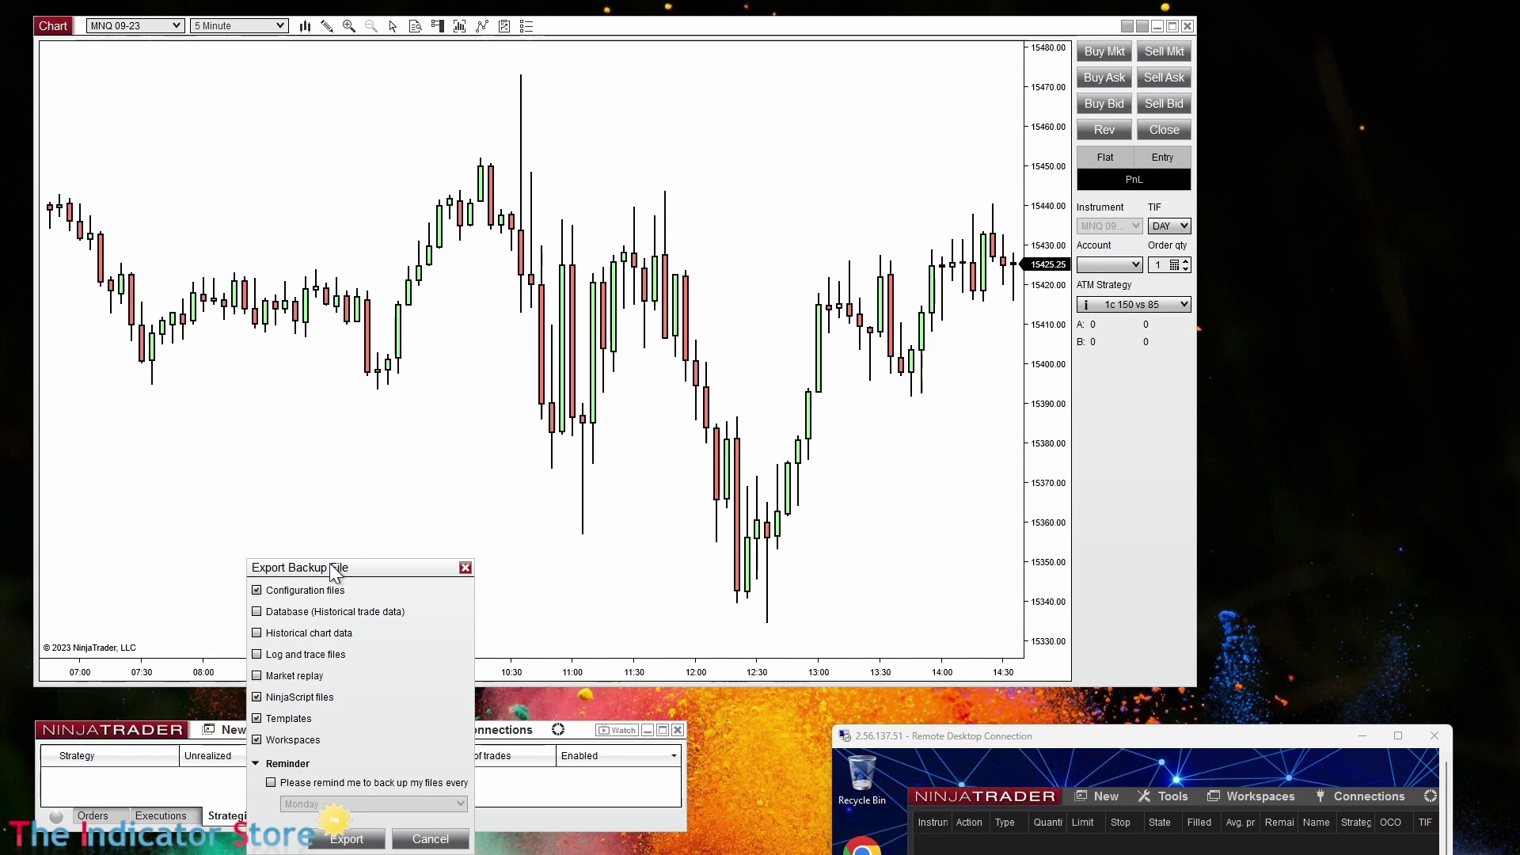
{"action": "left_click_drag", "start_coordinate": [332, 566], "coordinate": [581, 362]}
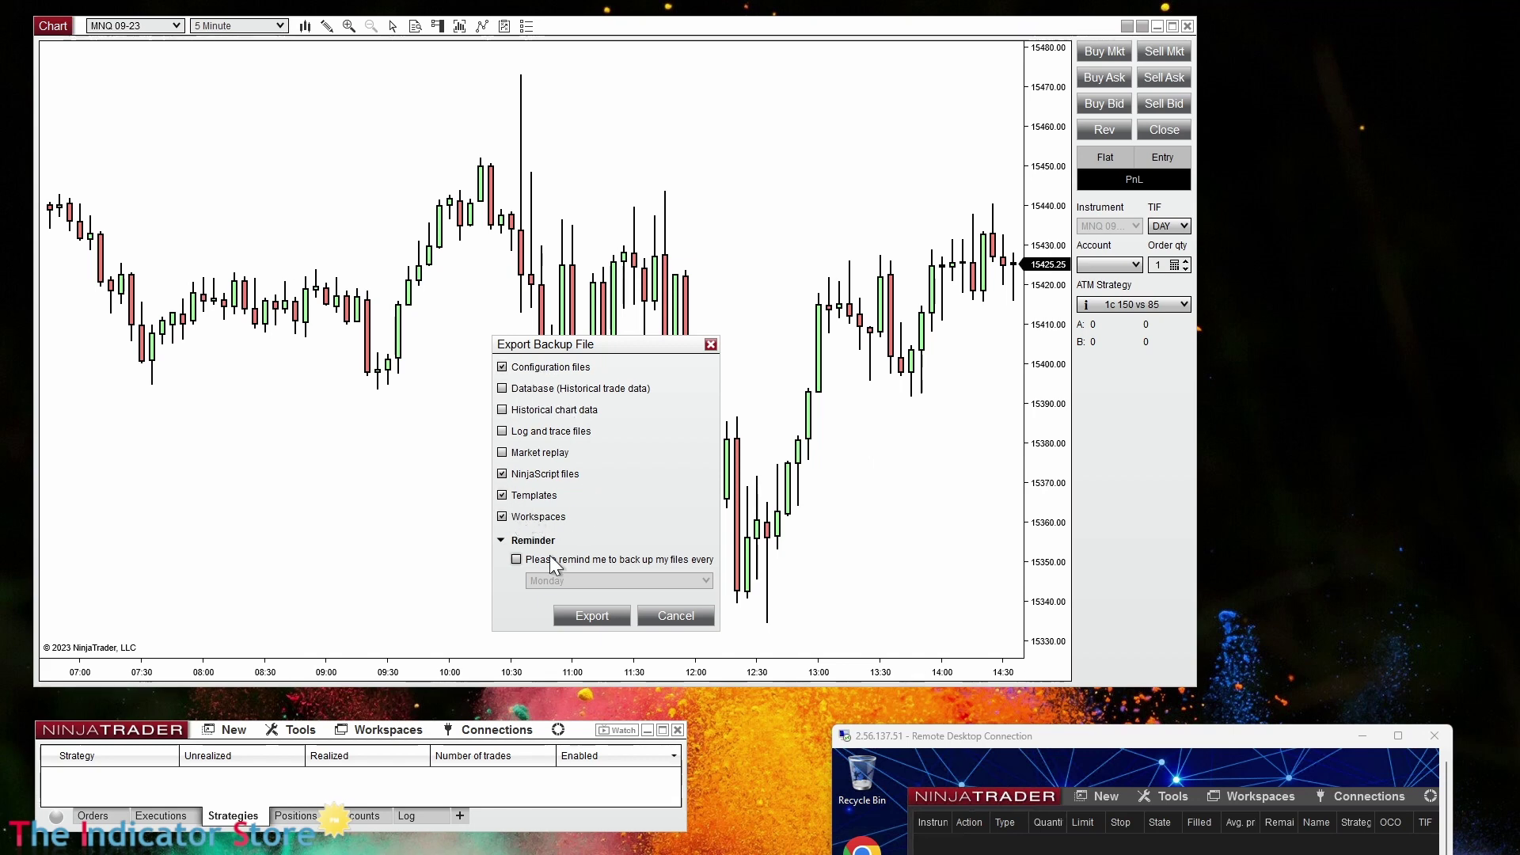
- Export the backup and save it as 2023-08-07.nt8bk in the NinjaTrader 8 Backup folder
{"action": "left_click", "coordinate": [602, 615]}
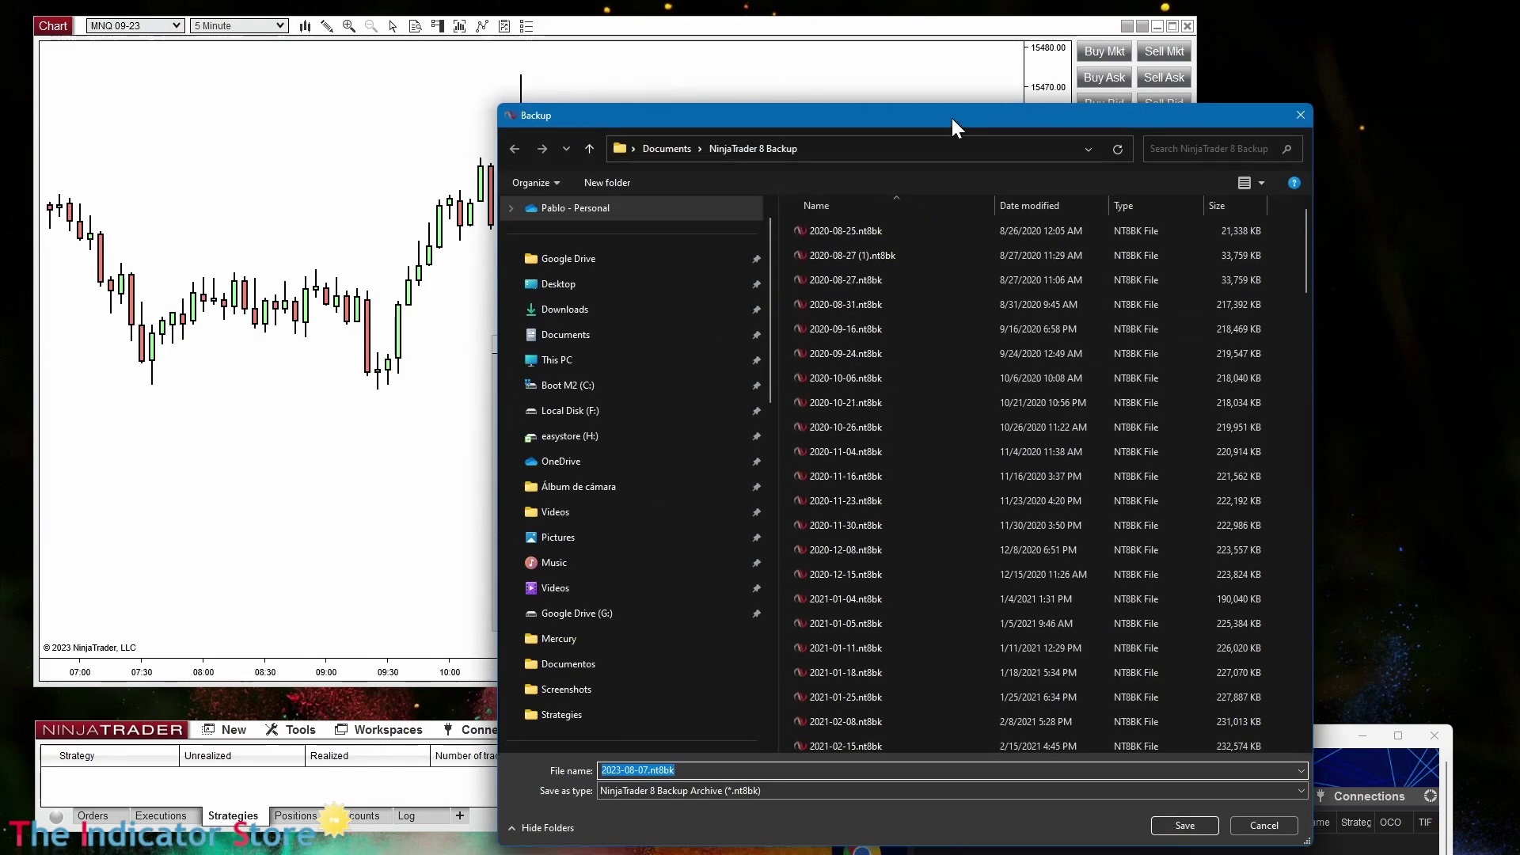
{"action": "left_click_drag", "start_coordinate": [952, 117], "coordinate": [890, 75]}
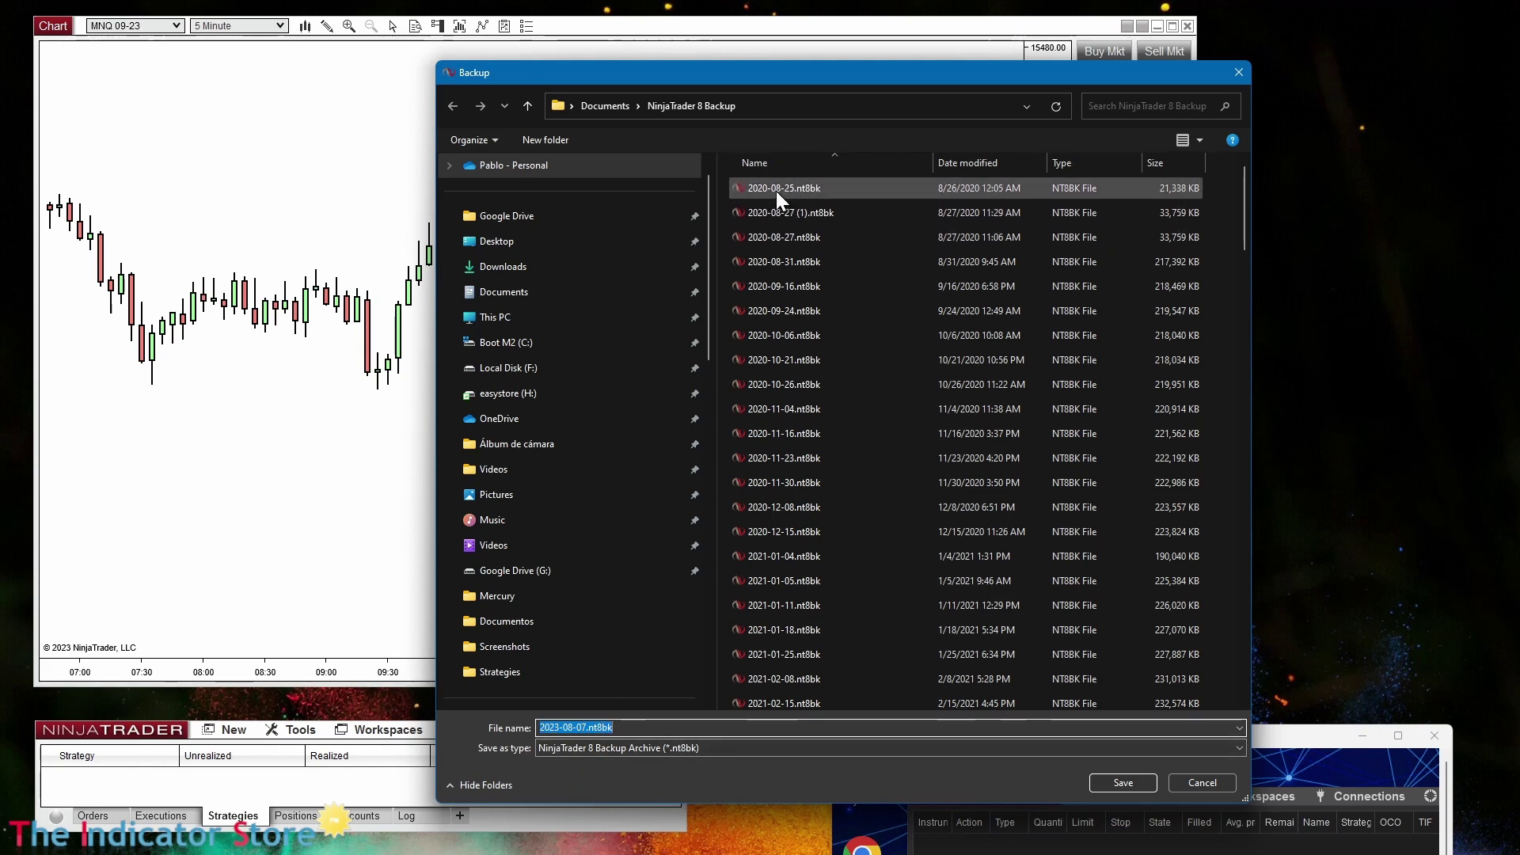
{"action": "scroll", "coordinate": [799, 316], "scroll_direction": "down", "scroll_amount": 20}
{"action": "left_click", "coordinate": [854, 160]}
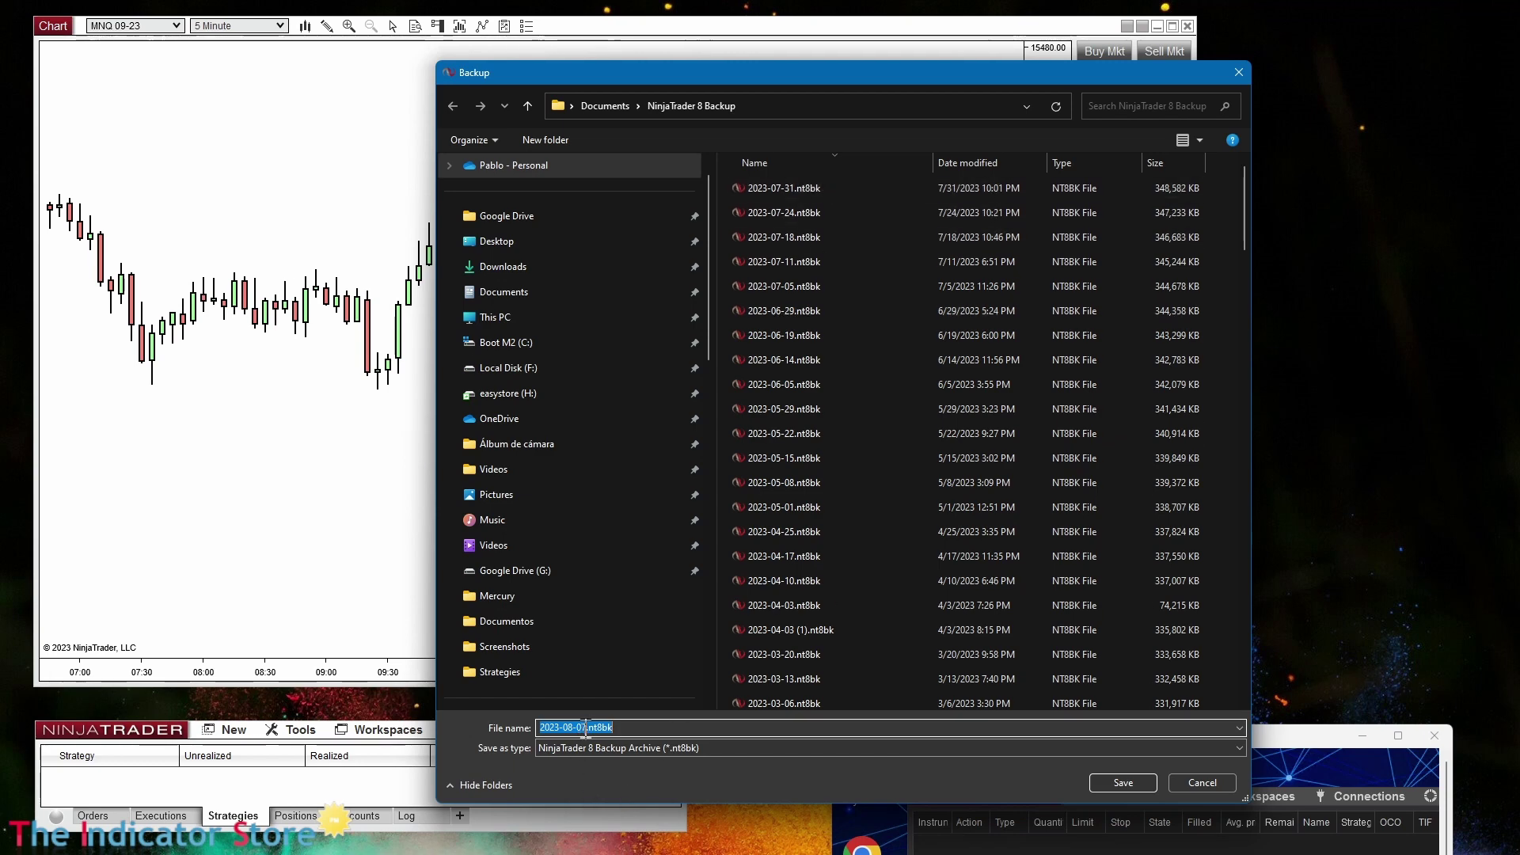
{"action": "left_click", "coordinate": [1113, 785]}
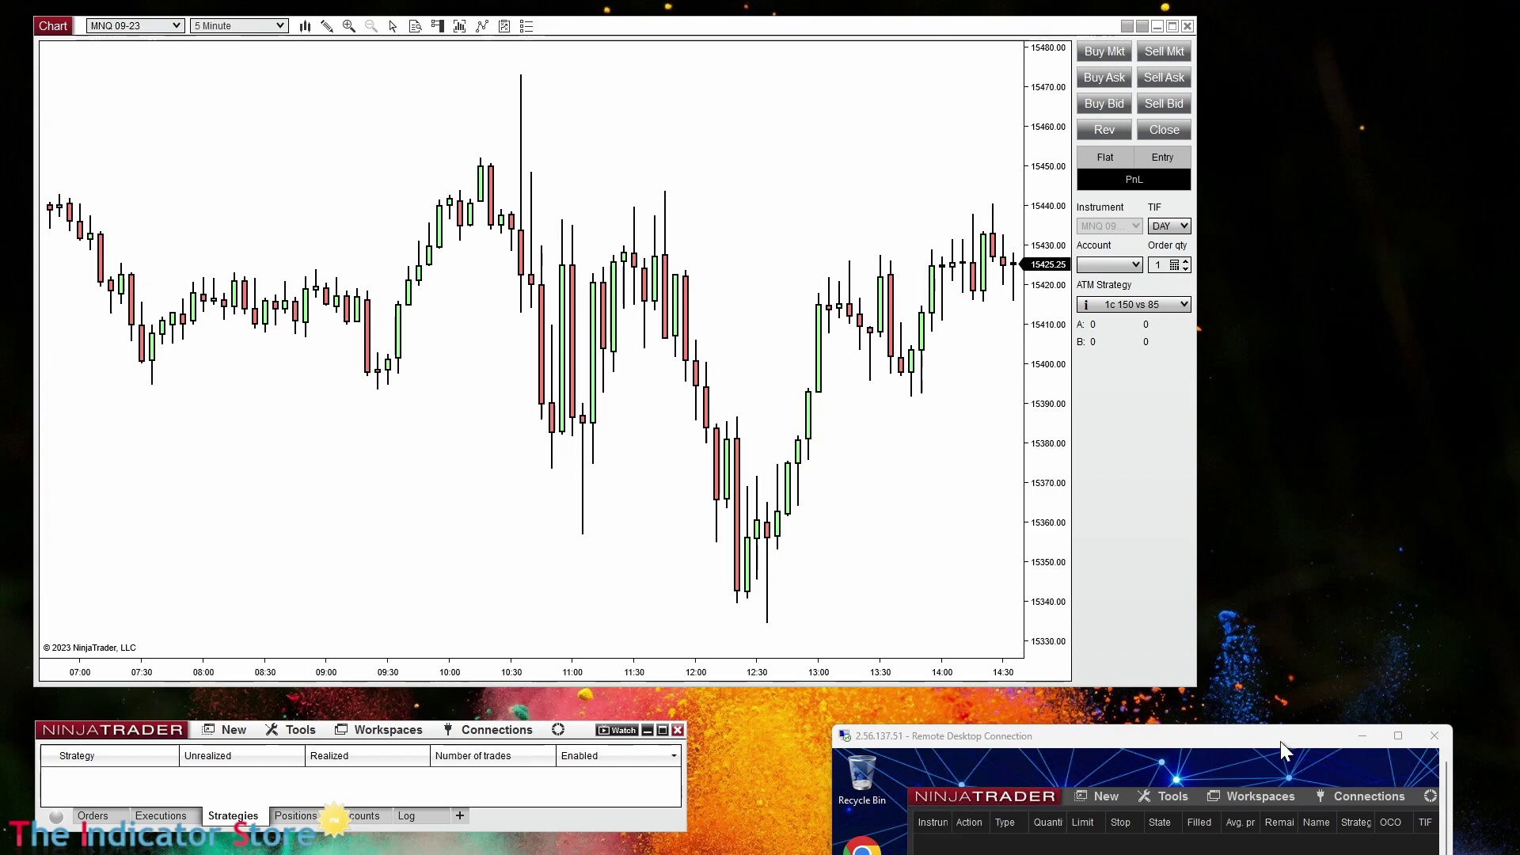
- Move the VPS session window centre-right, enlarge it, and shift its view to the NQ 09-23 chart
{"action": "left_click_drag", "start_coordinate": [1280, 736], "coordinate": [937, 230]}
{"action": "left_click_drag", "start_coordinate": [1169, 685], "coordinate": [1362, 816]}
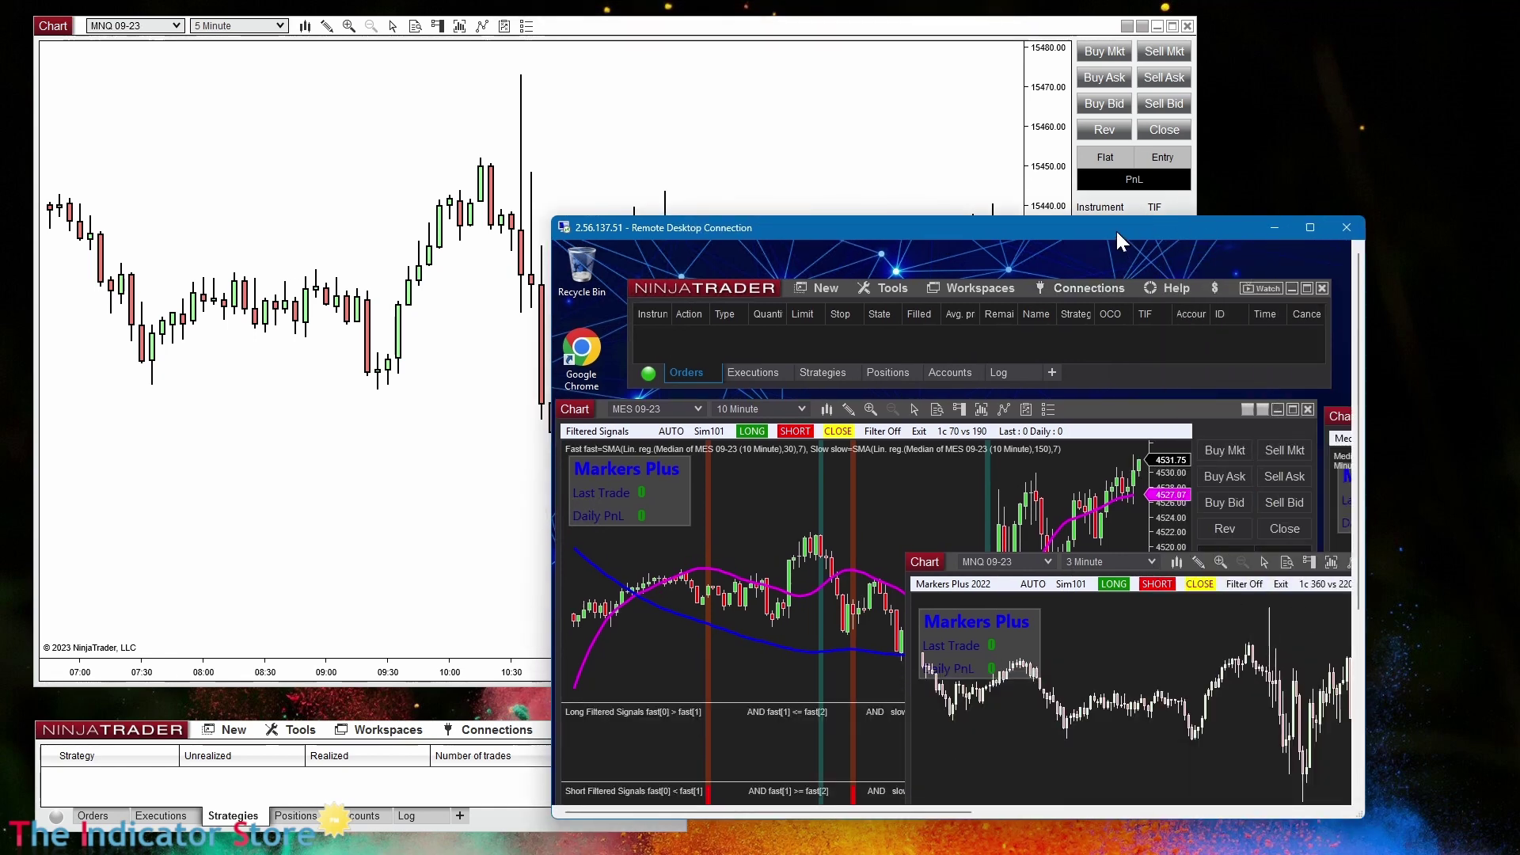
{"action": "left_click_drag", "start_coordinate": [1116, 231], "coordinate": [1091, 215]}
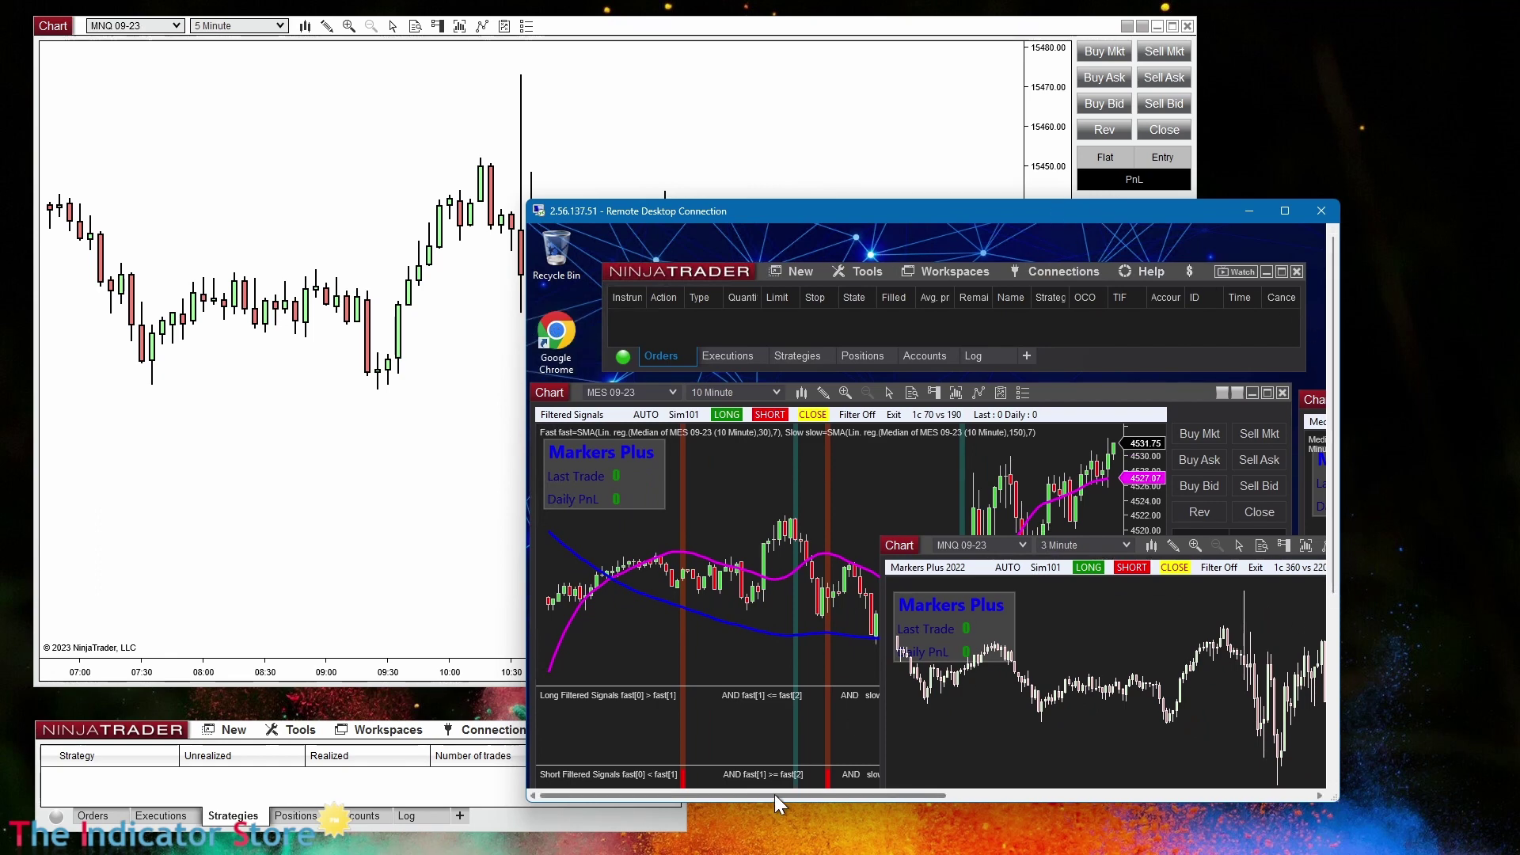
{"action": "left_click_drag", "start_coordinate": [776, 795], "coordinate": [1012, 795]}
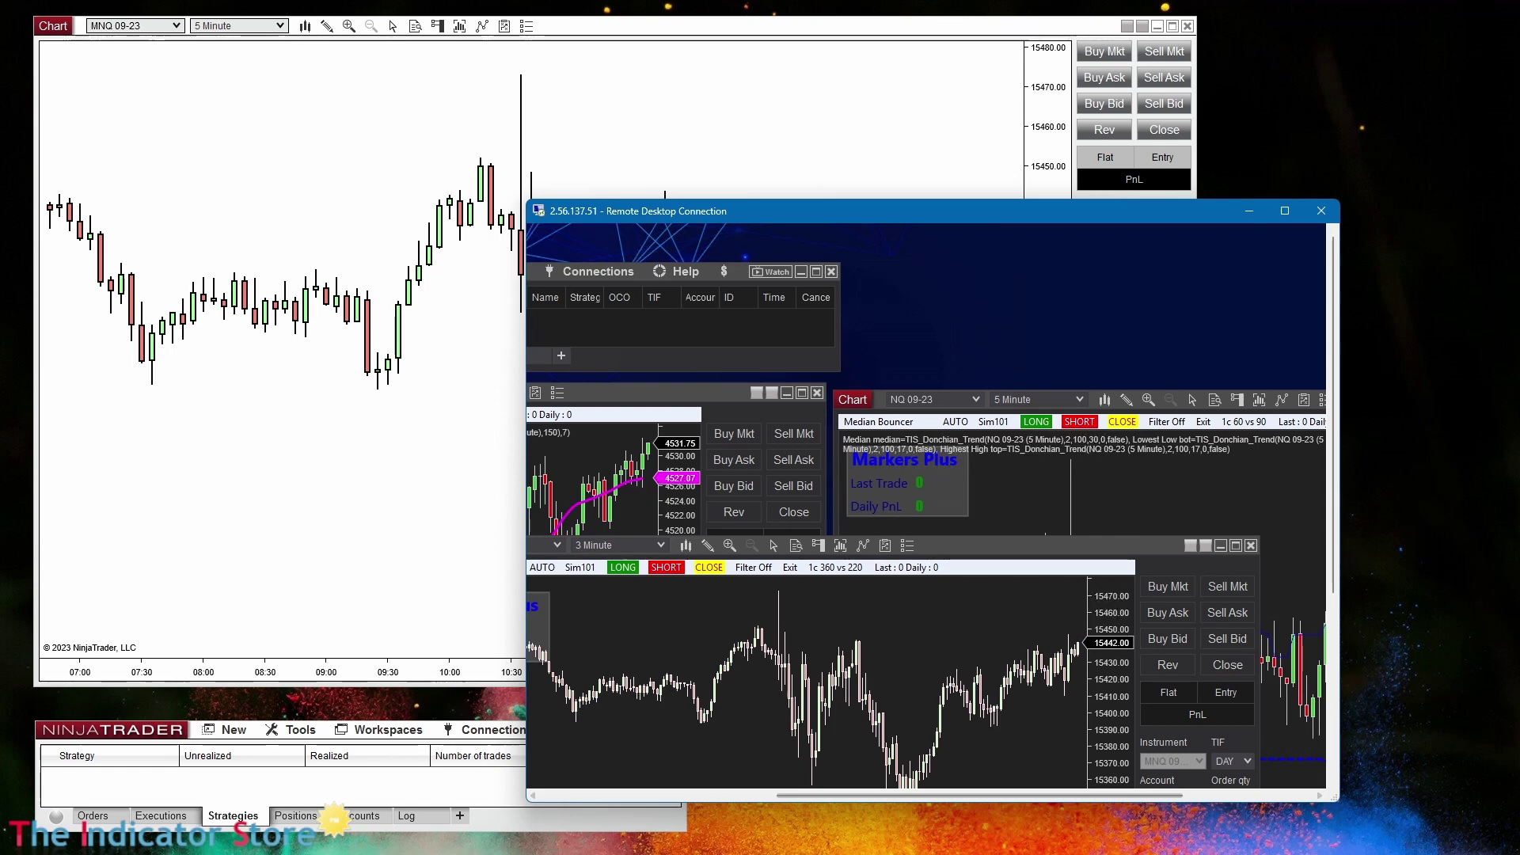
- Browse to Documents > NinjaTrader 8 Backup in File Explorer and select 2023-08-07.nt8bk
{"action": "key", "text": "super+e"}
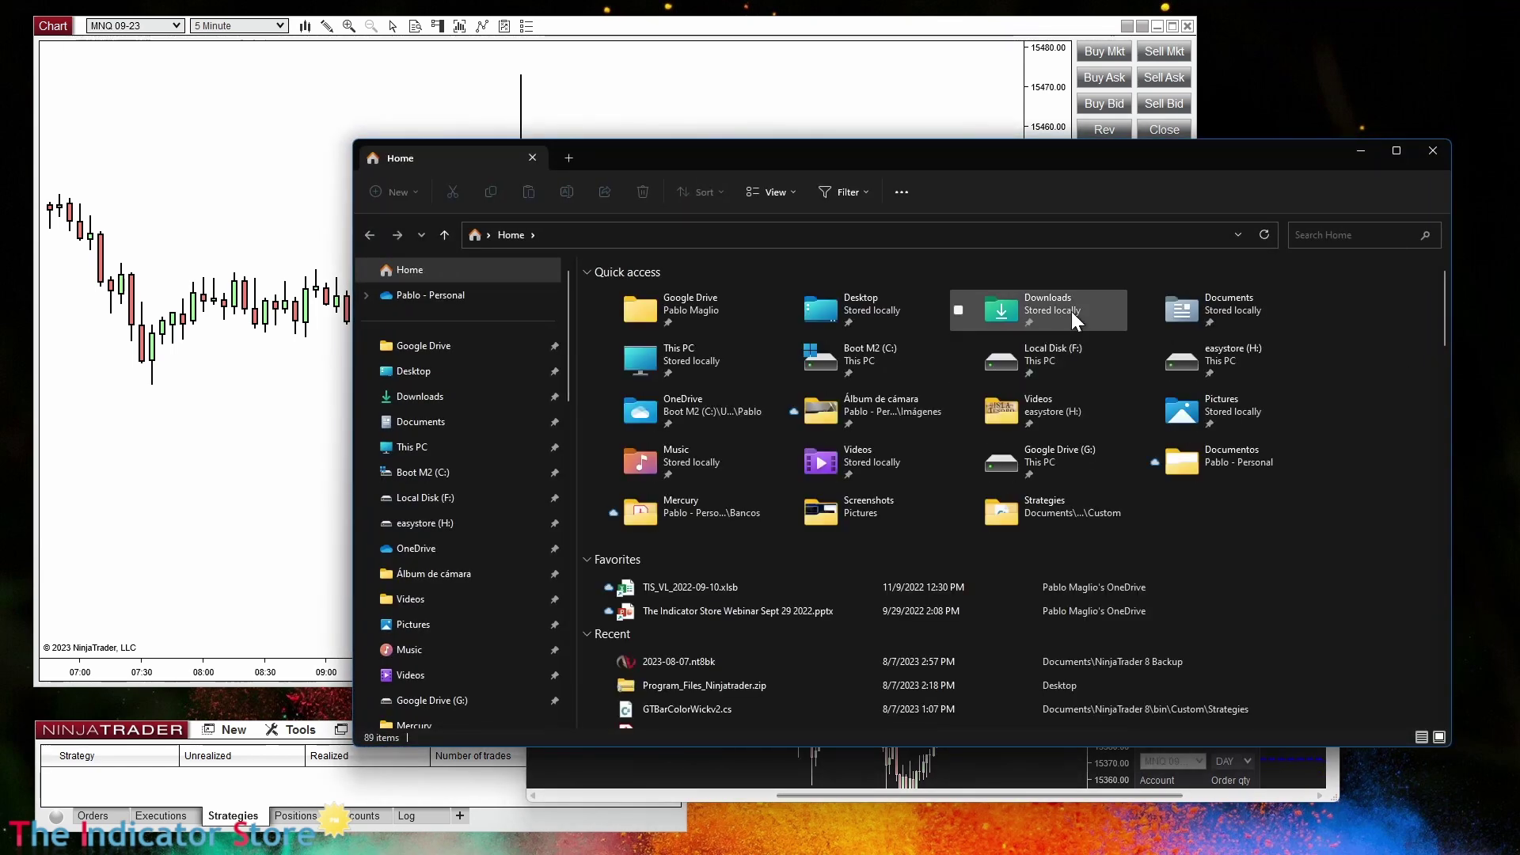
{"action": "double_click", "coordinate": [1204, 316]}
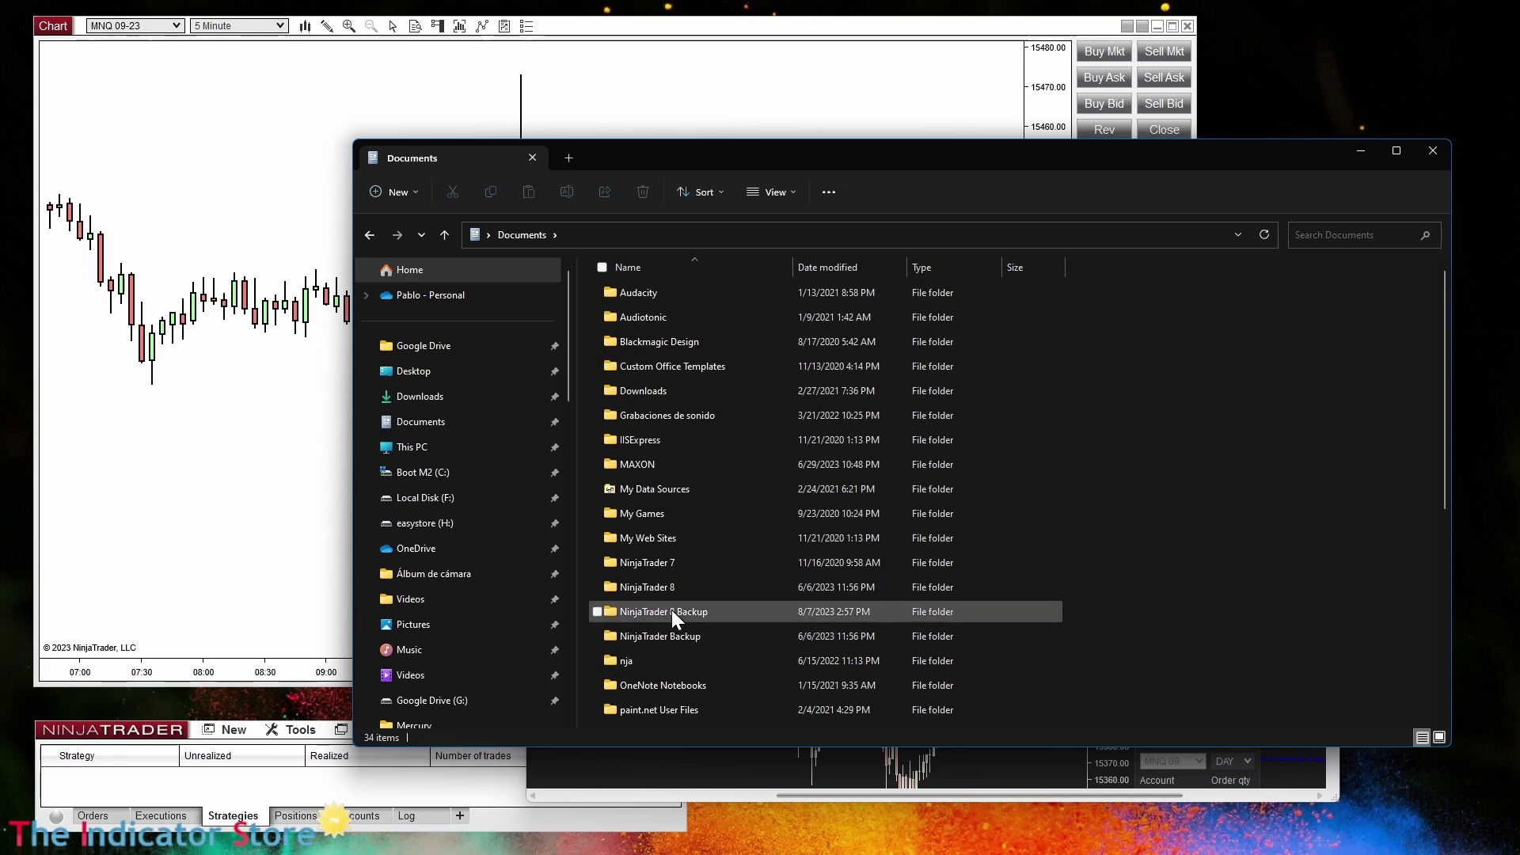
{"action": "double_click", "coordinate": [672, 619]}
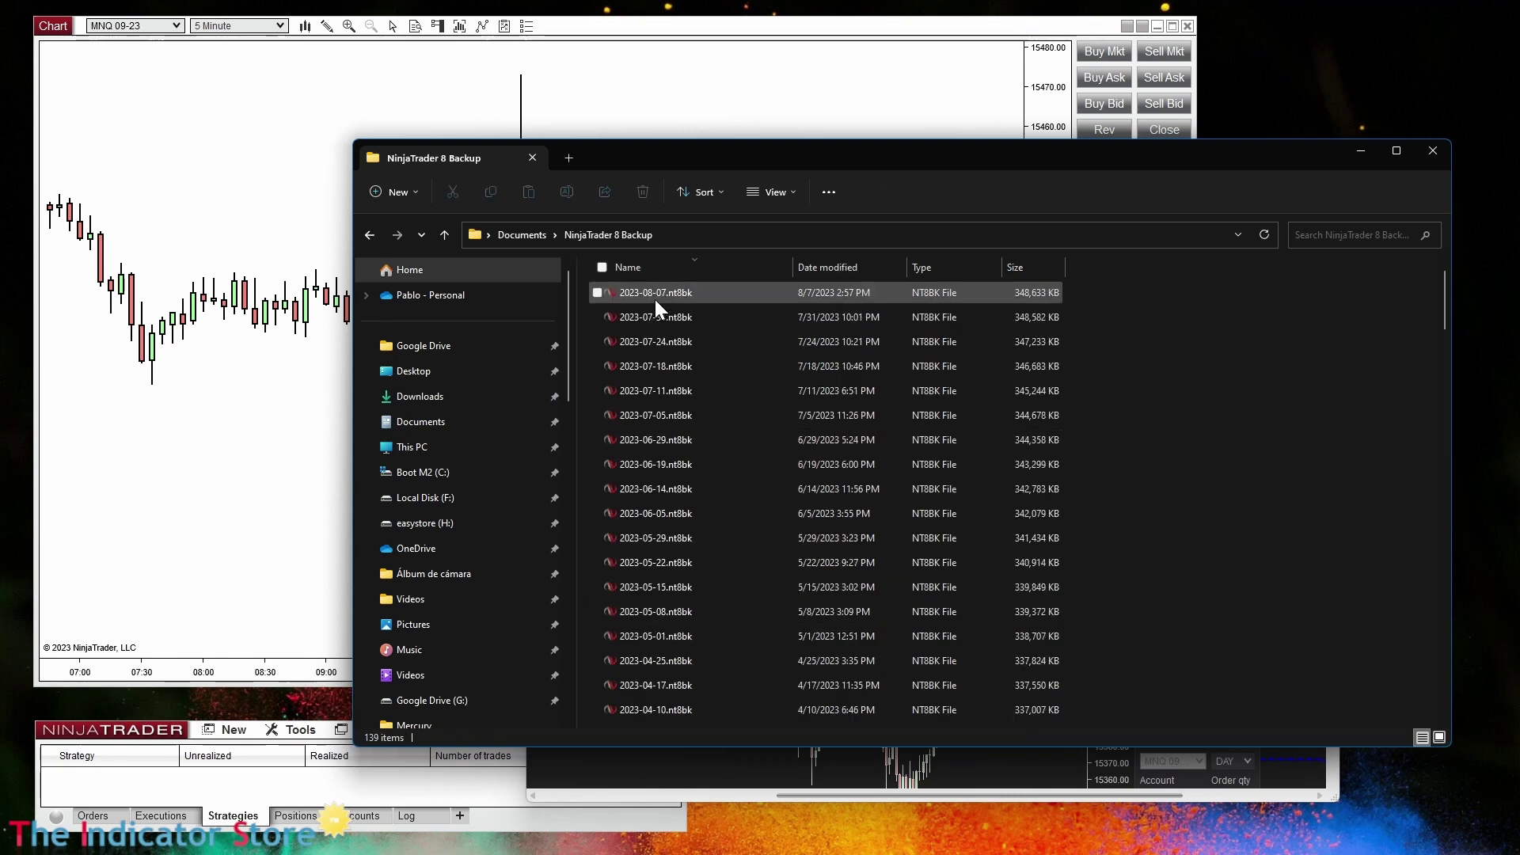
{"action": "left_click", "coordinate": [610, 298]}
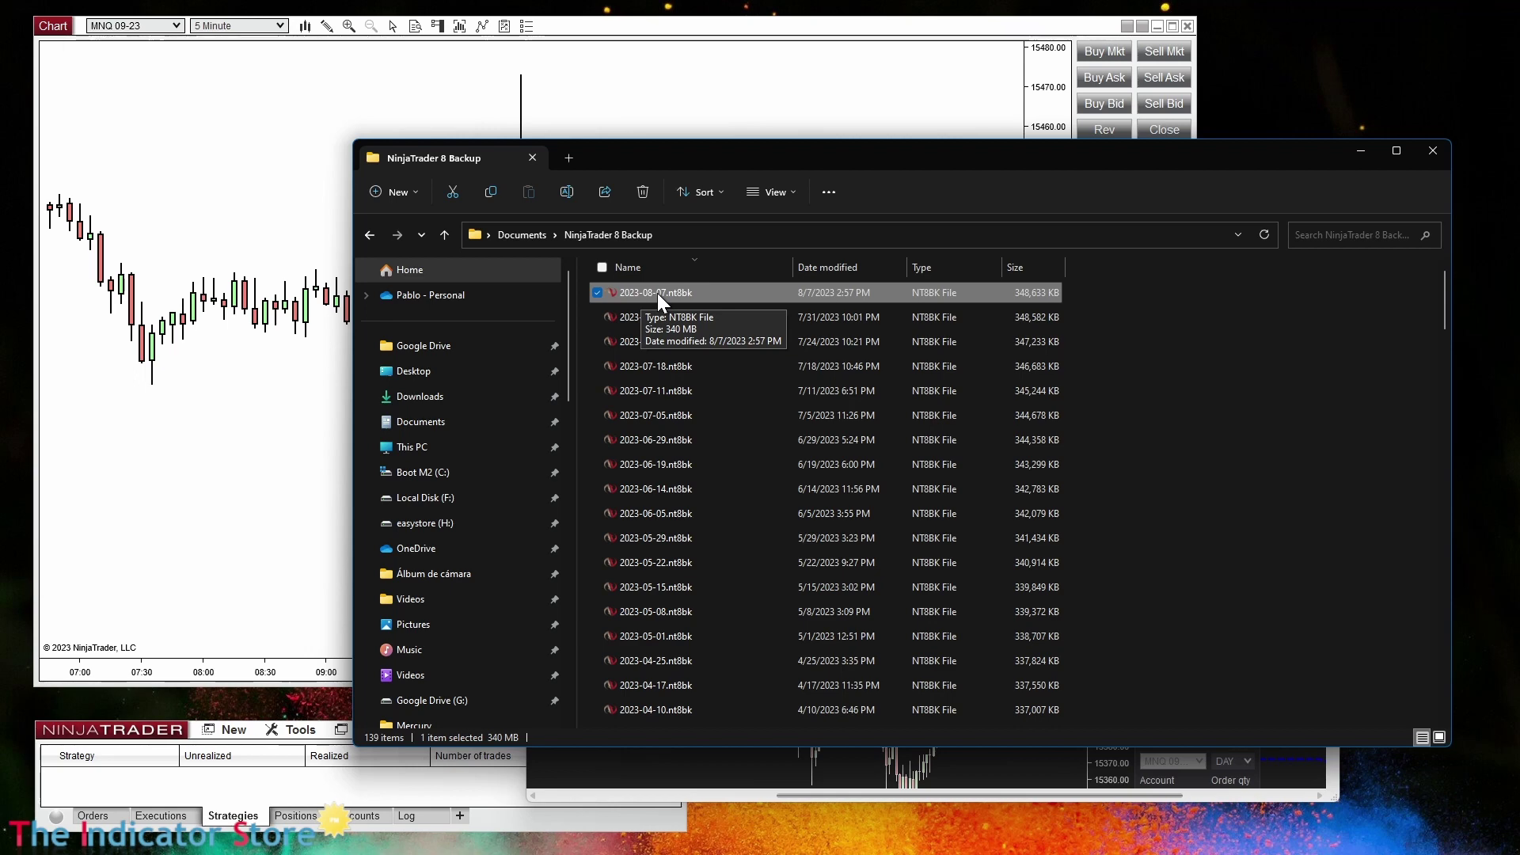
{"action": "left_click_drag", "start_coordinate": [907, 156], "coordinate": [1018, 557]}
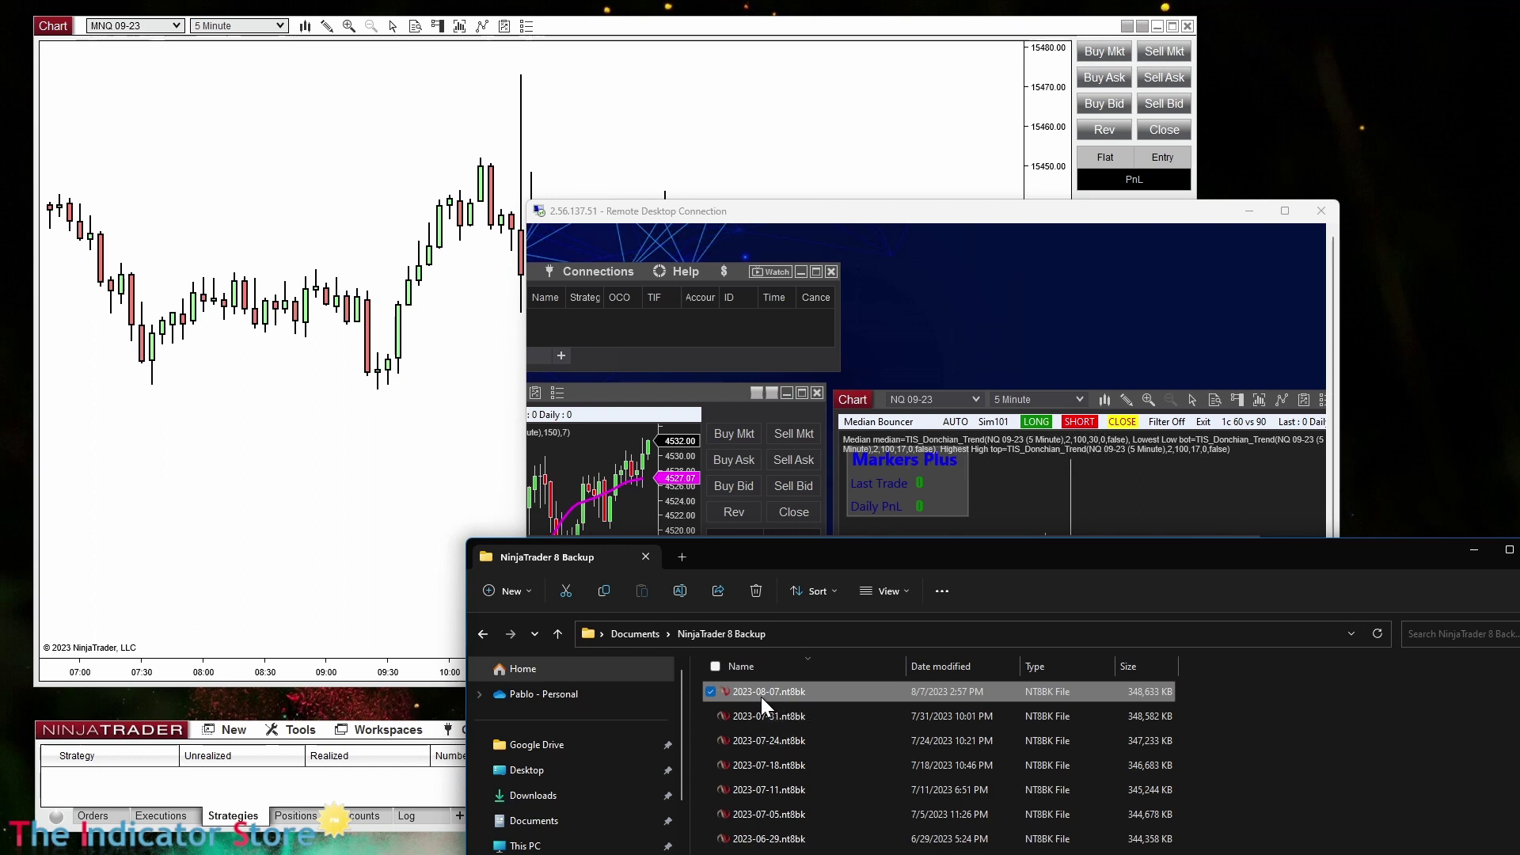
- Copy the local 2023-08-07.nt8bk backup file
{"action": "left_click_drag", "start_coordinate": [988, 398], "coordinate": [1064, 306]}
{"action": "left_click_drag", "start_coordinate": [940, 467], "coordinate": [781, 705]}
{"action": "right_click", "coordinate": [771, 695]}
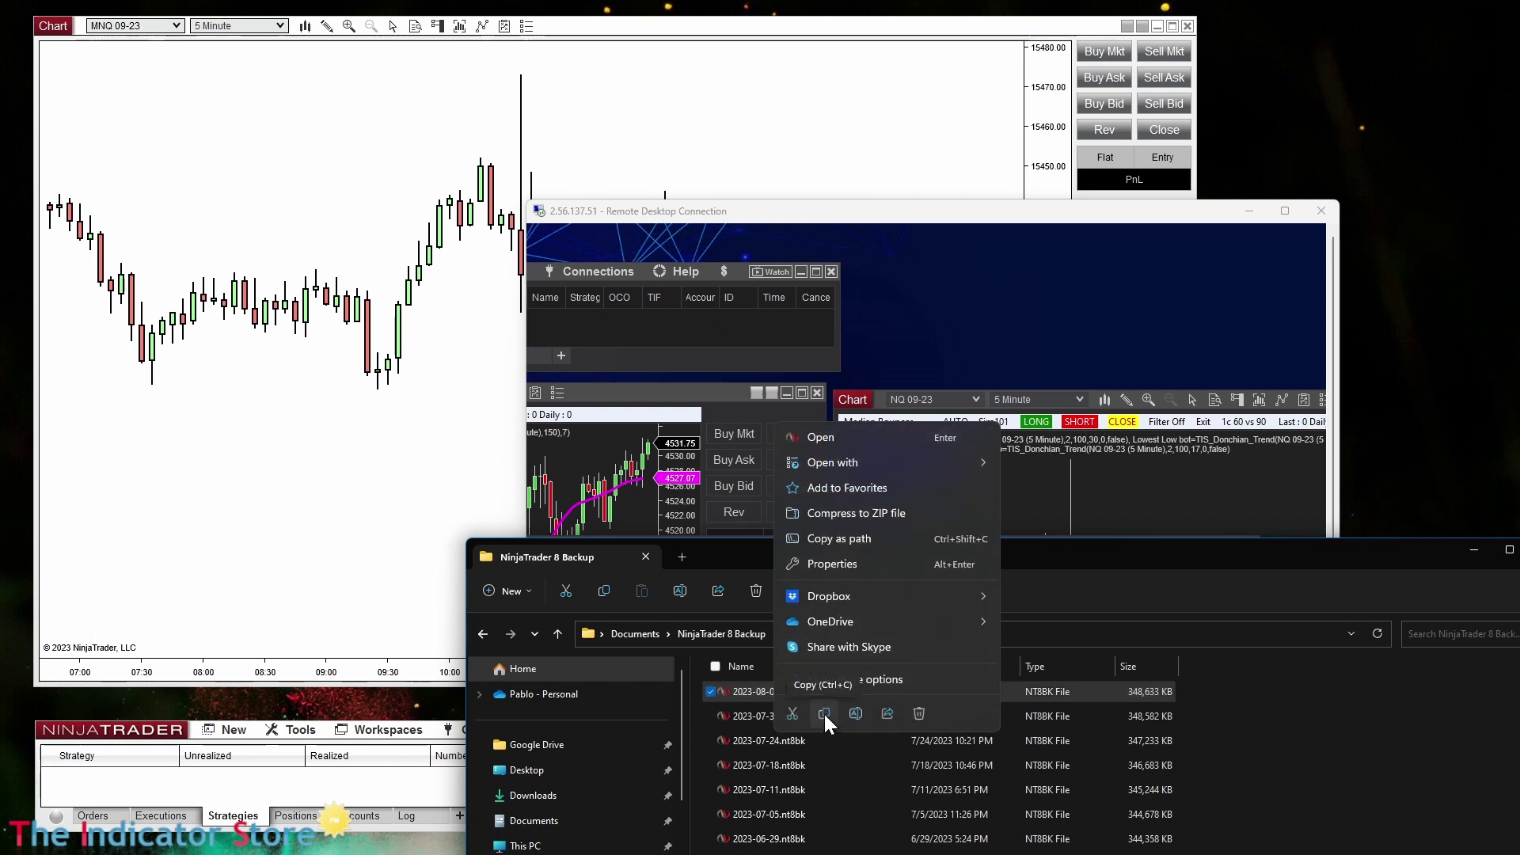
{"action": "left_click", "coordinate": [824, 714]}
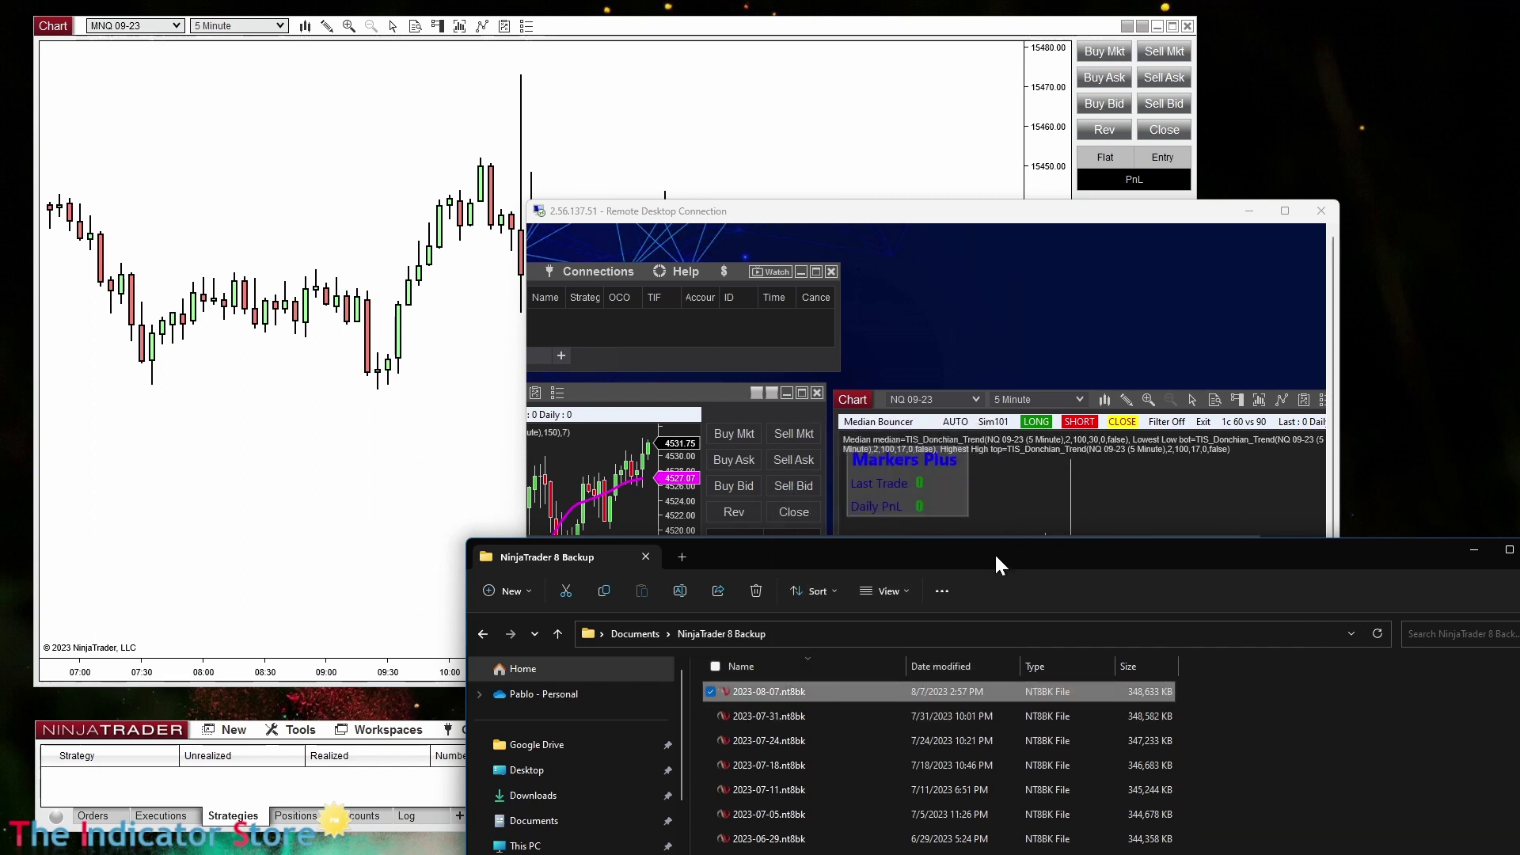
- Paste the 2023-08-07.nt8bk backup onto the VPS desktop and maximize the remote session
{"action": "left_click_drag", "start_coordinate": [994, 552], "coordinate": [1239, 760]}
{"action": "left_click", "coordinate": [1016, 306]}
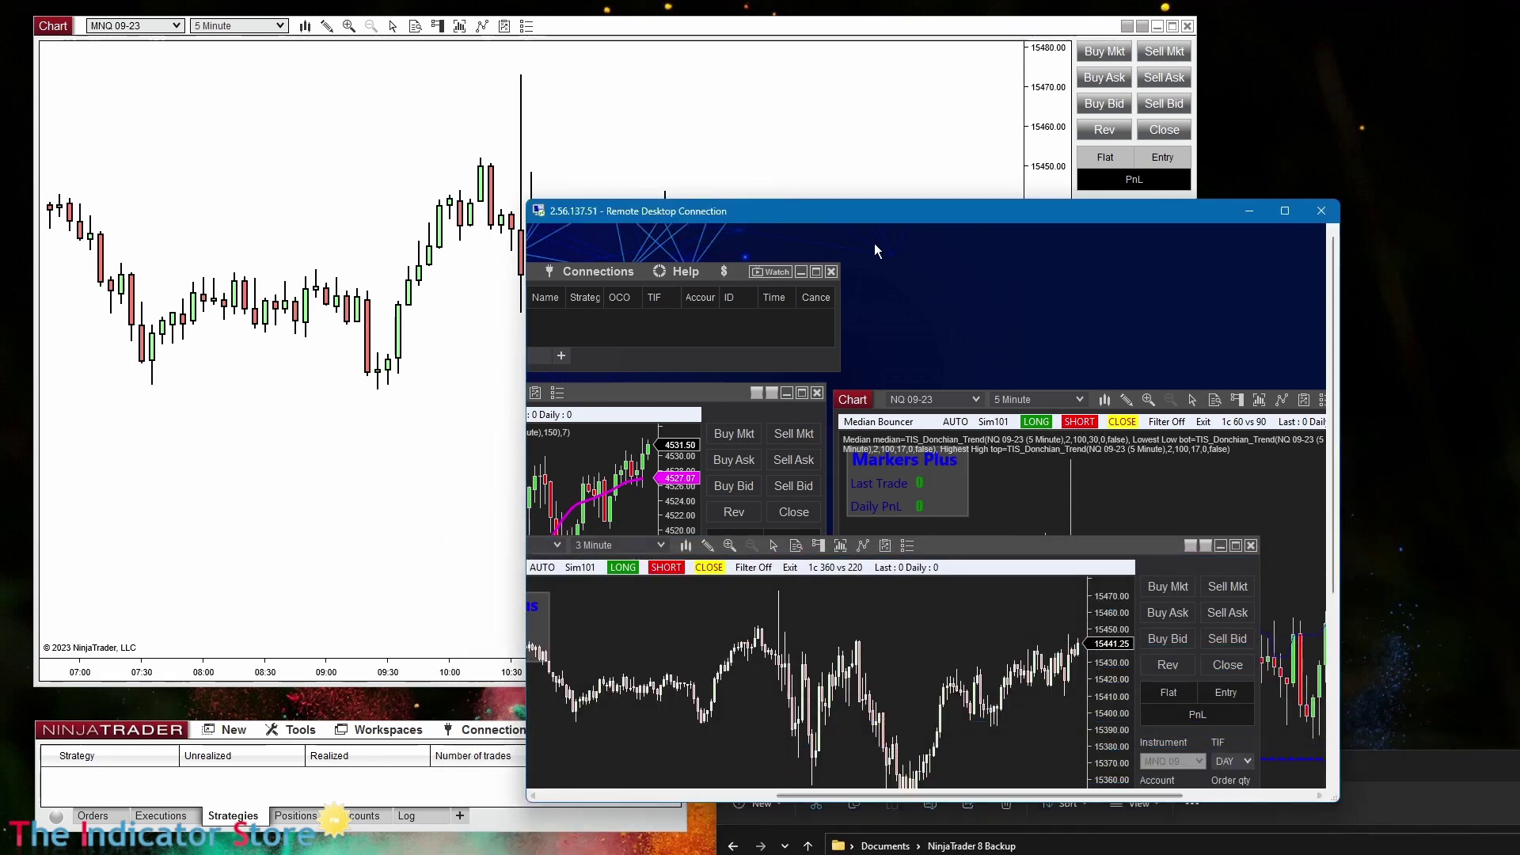
{"action": "left_click_drag", "start_coordinate": [890, 207], "coordinate": [806, 124]}
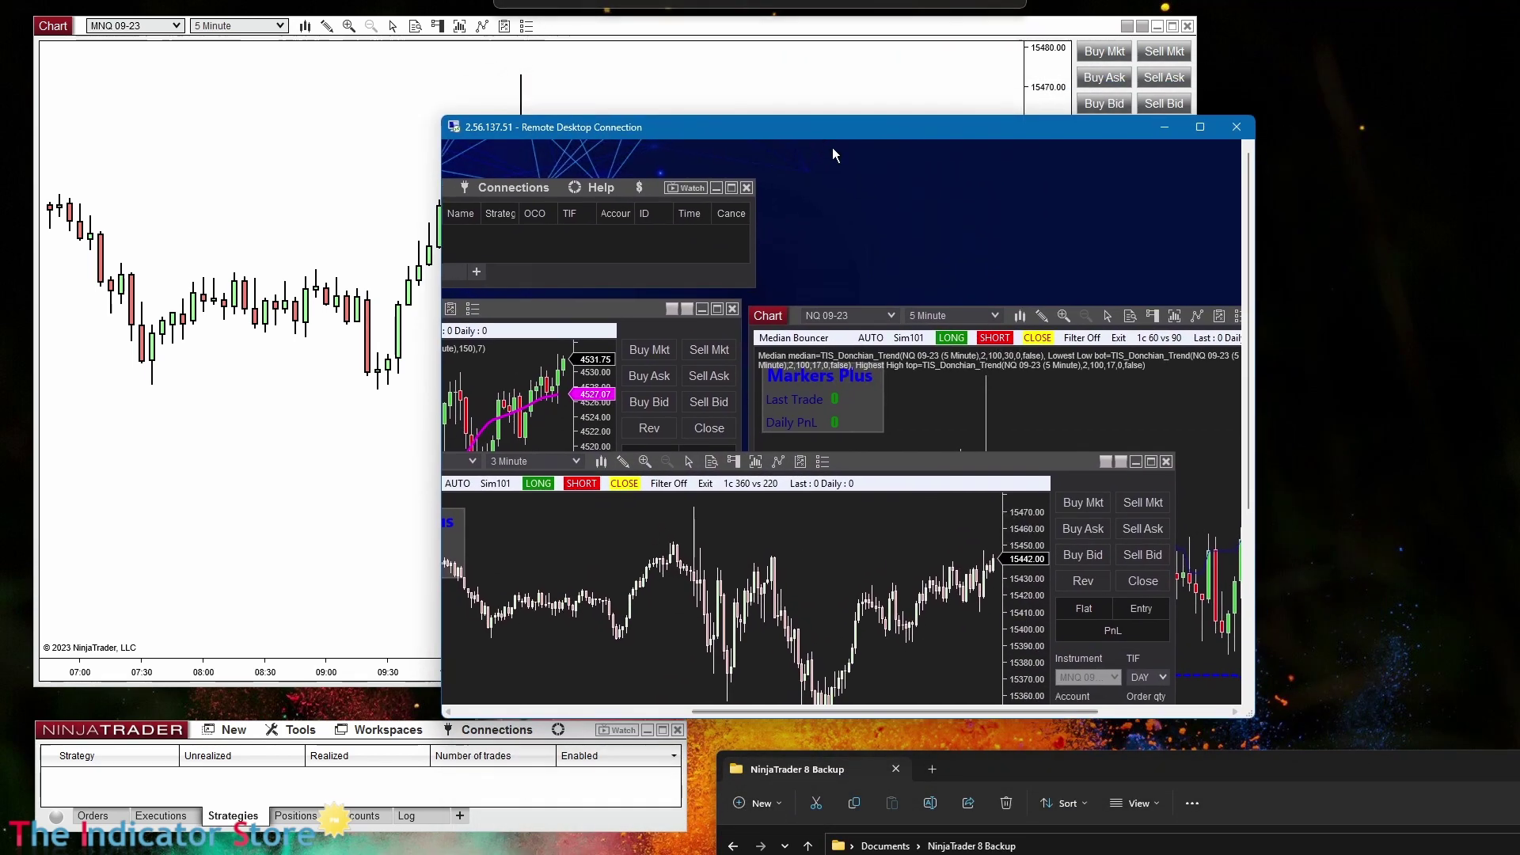
{"action": "right_click", "coordinate": [899, 228]}
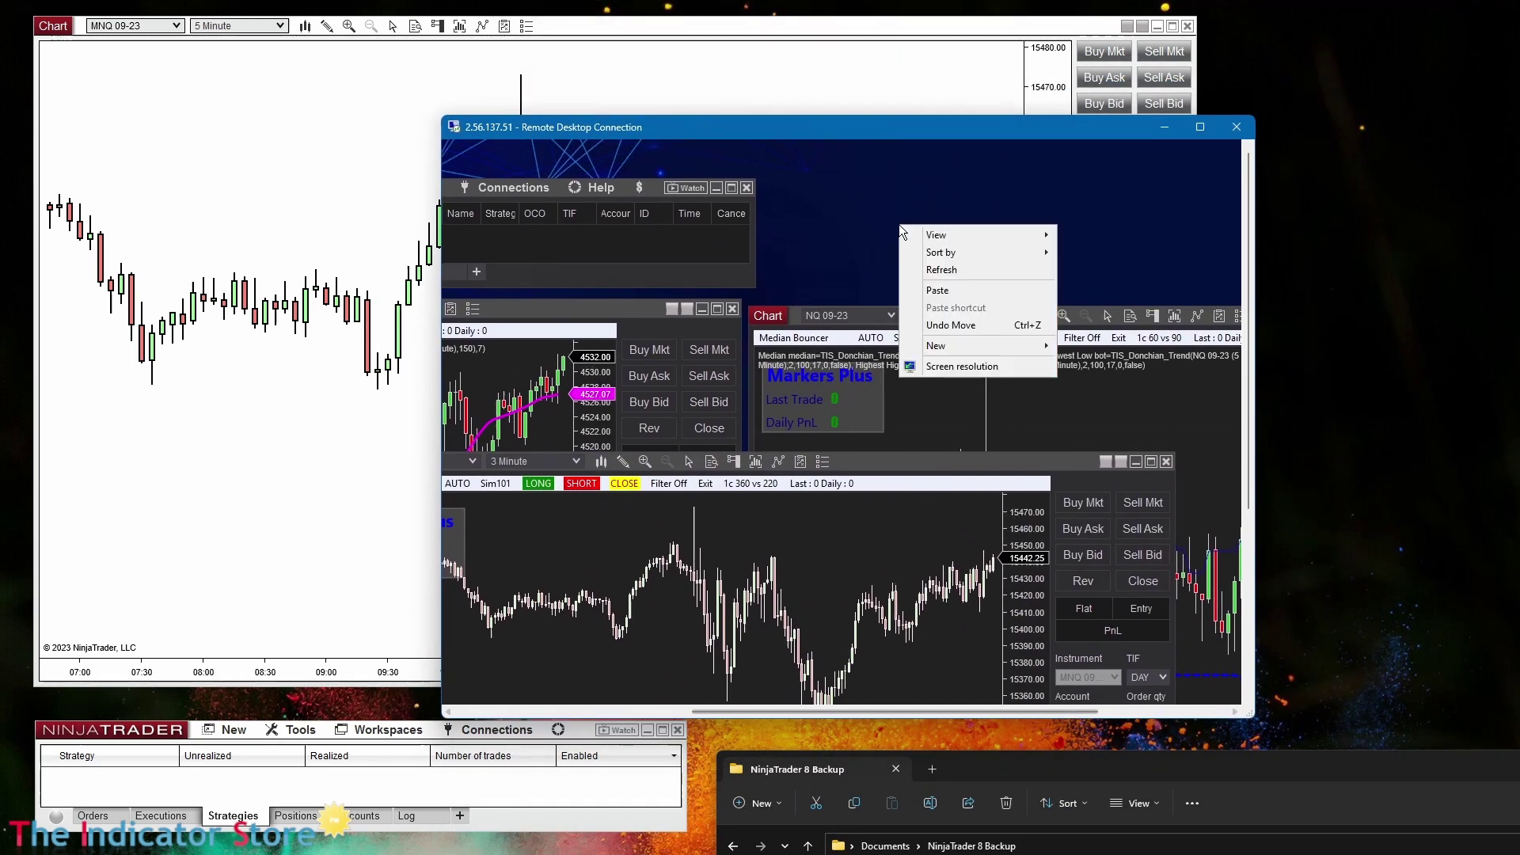
{"action": "left_click", "coordinate": [948, 290]}
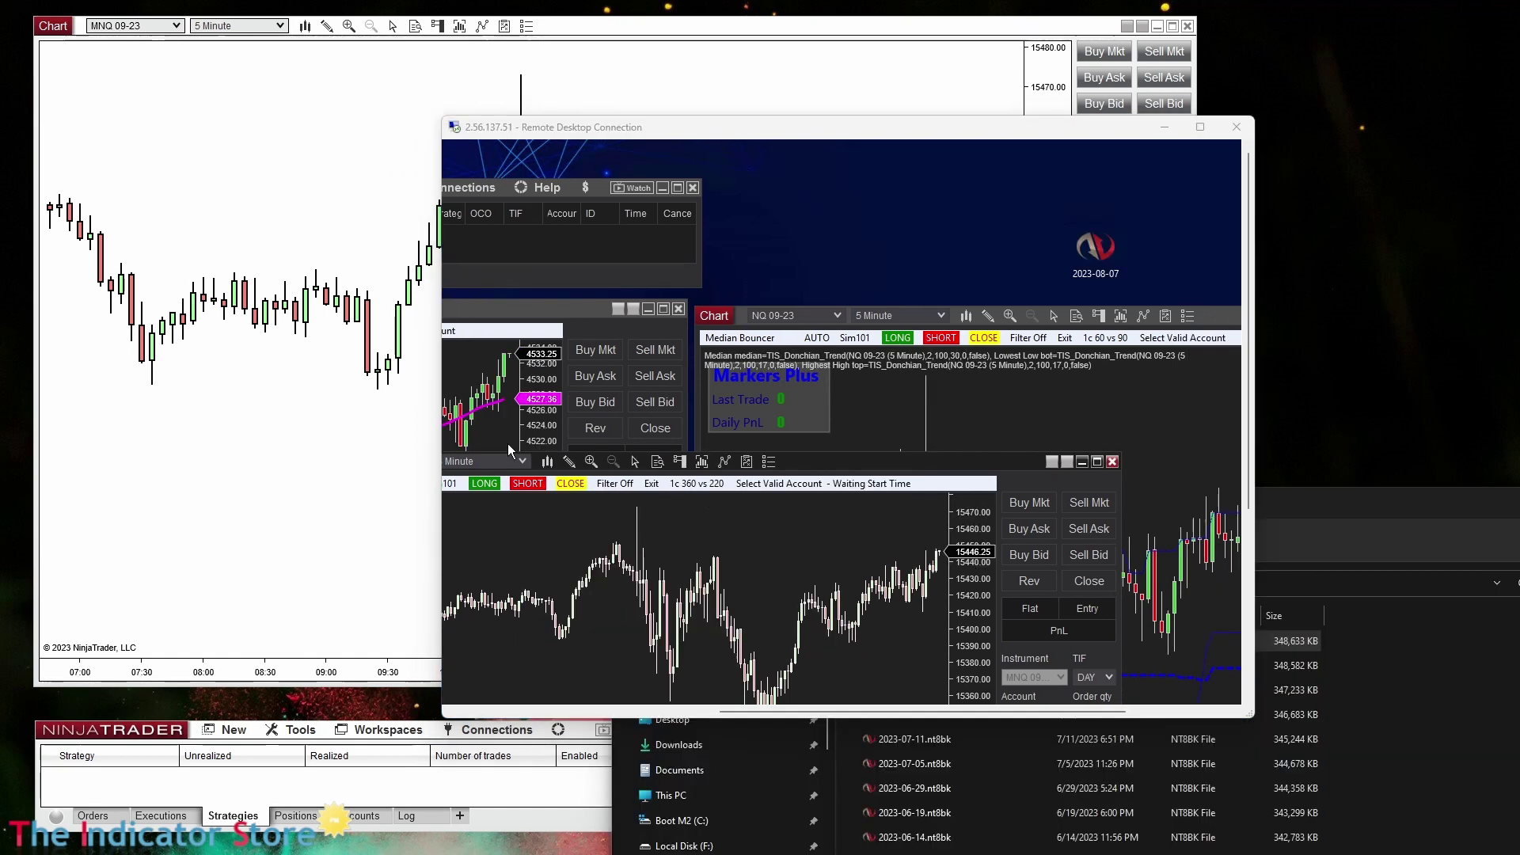
{"action": "left_click", "coordinate": [1096, 263]}
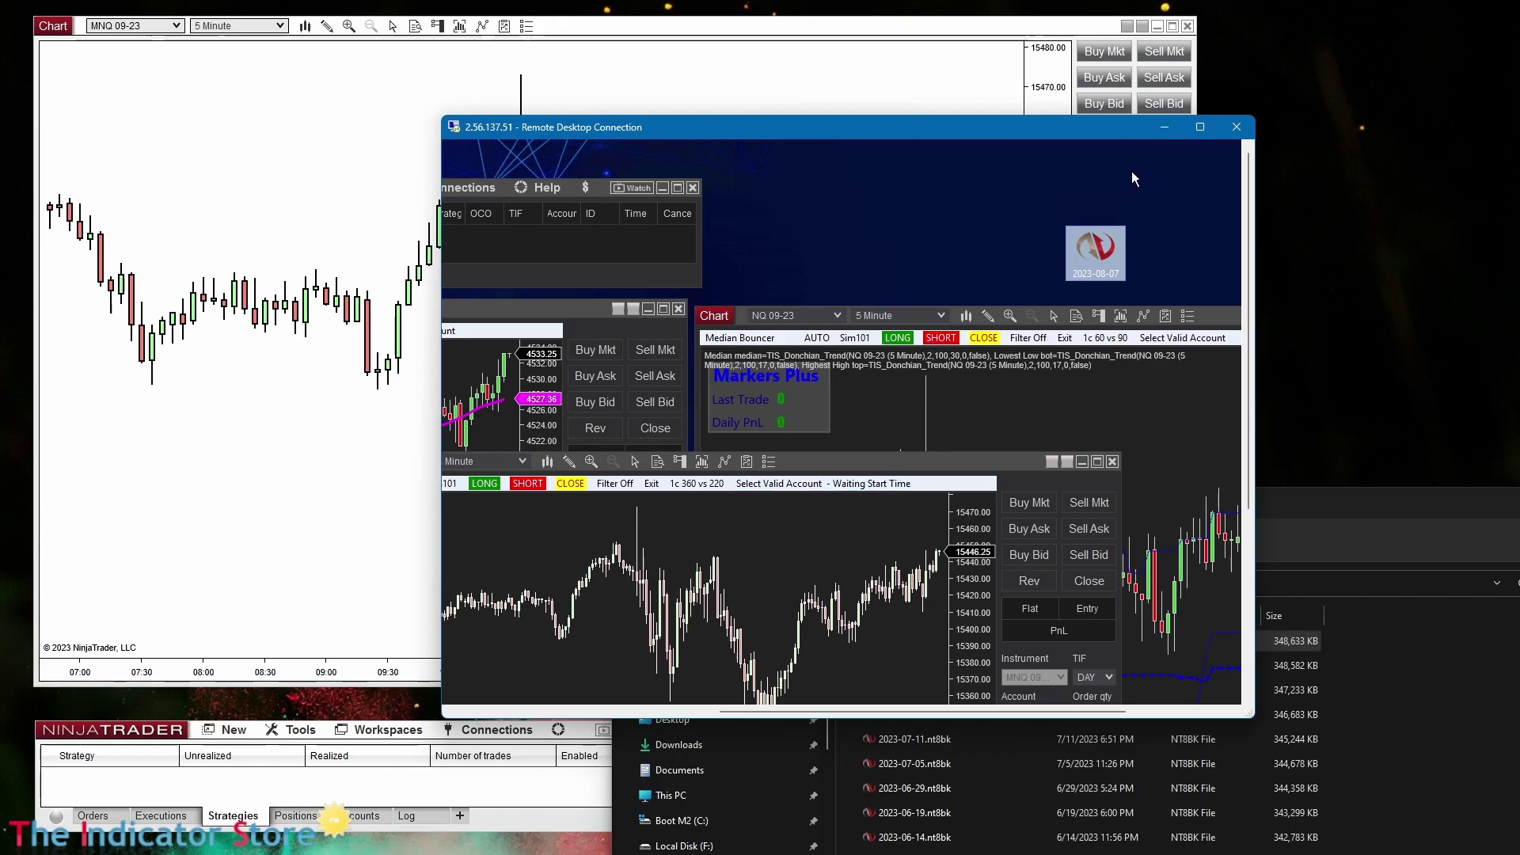
{"action": "left_click", "coordinate": [1198, 128]}
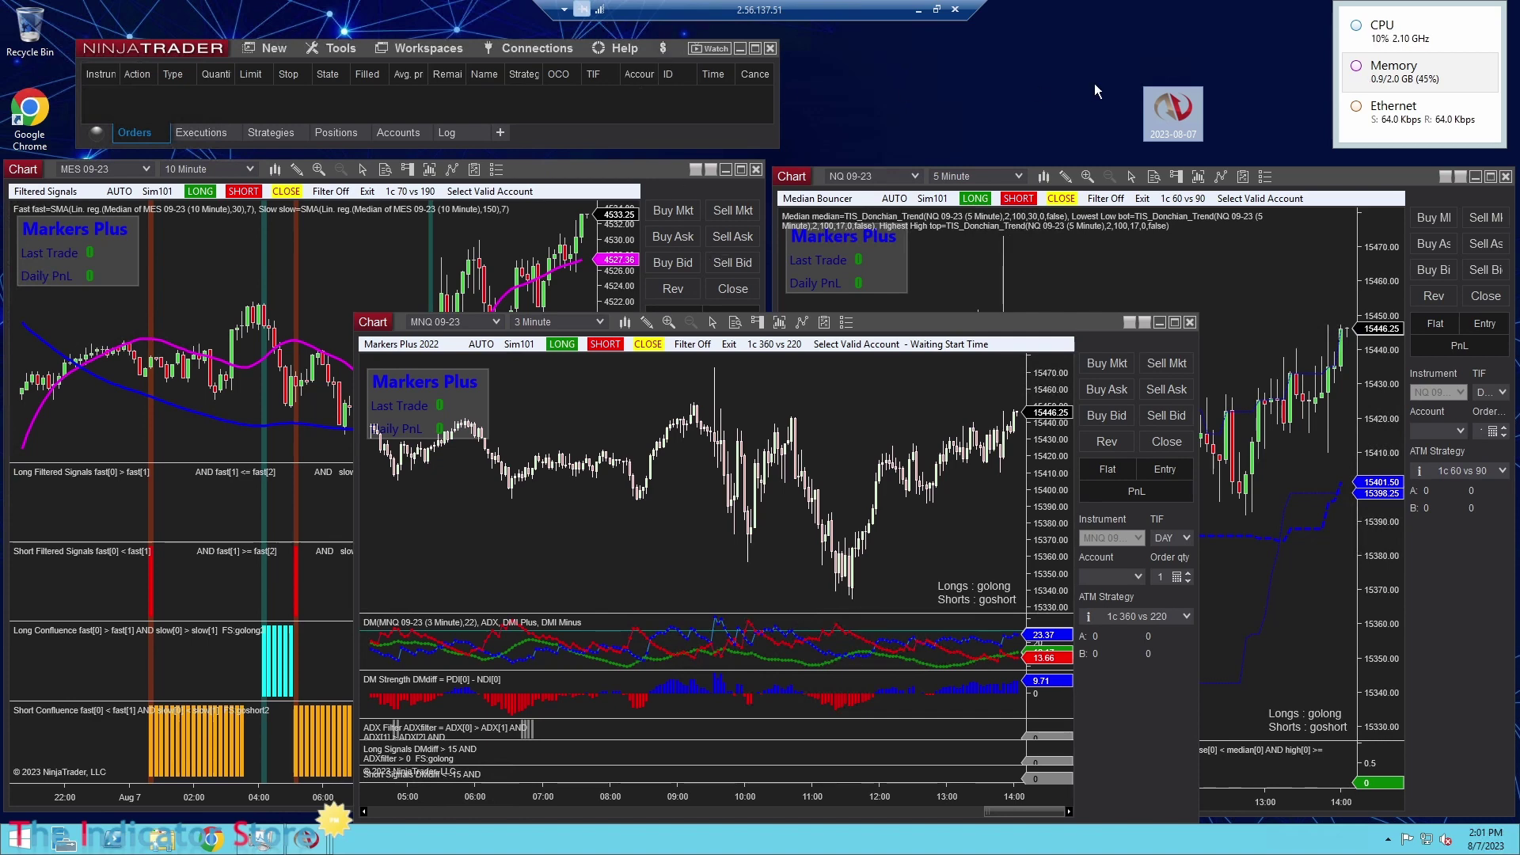
{"action": "left_click_drag", "start_coordinate": [1165, 109], "coordinate": [1165, 81]}
{"action": "left_click", "coordinate": [1060, 103]}
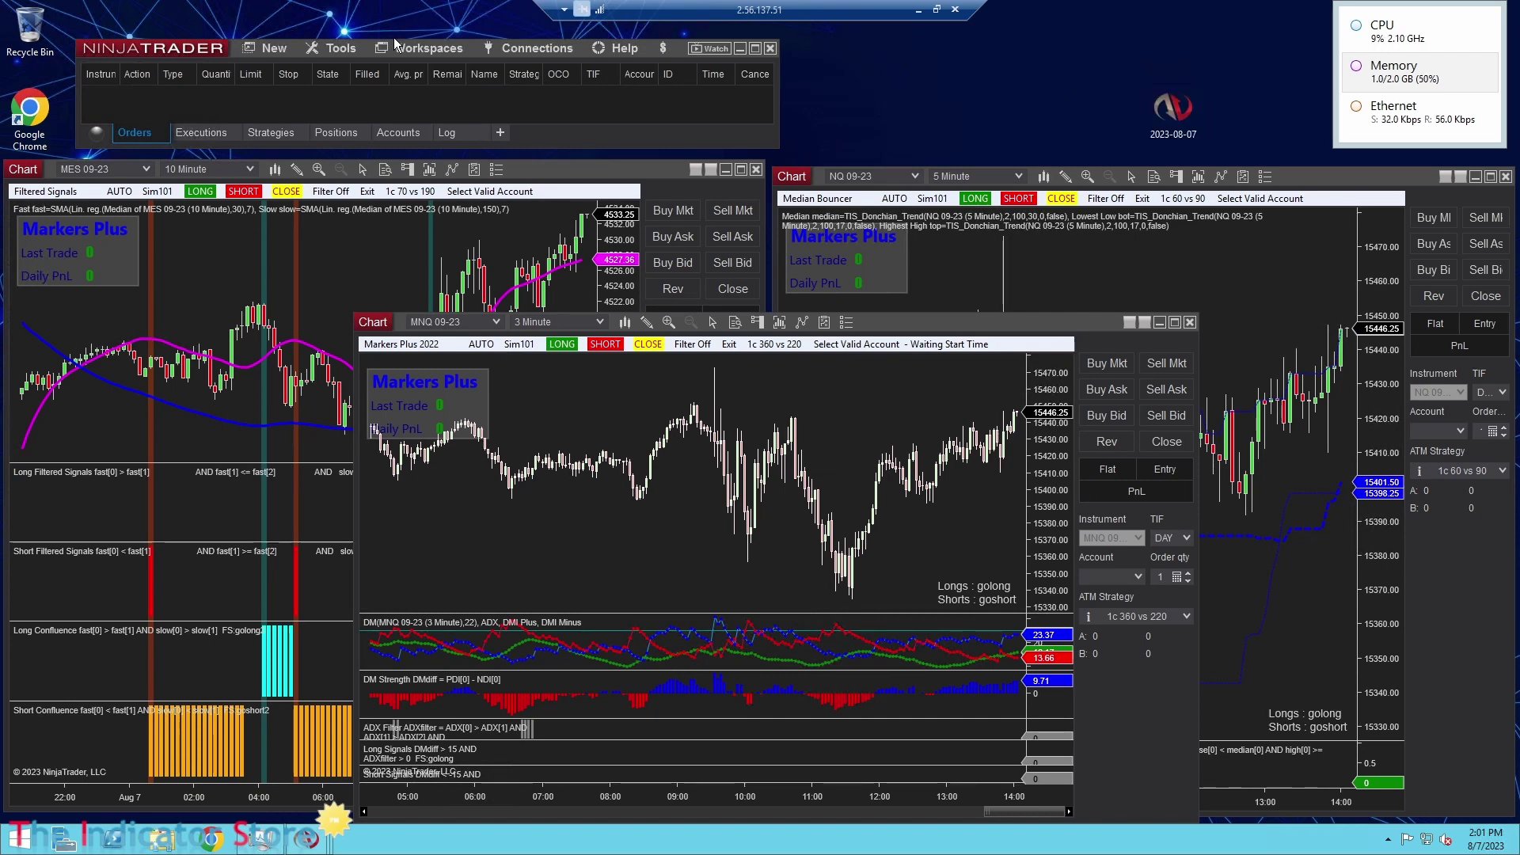
{"action": "left_click", "coordinate": [338, 49]}
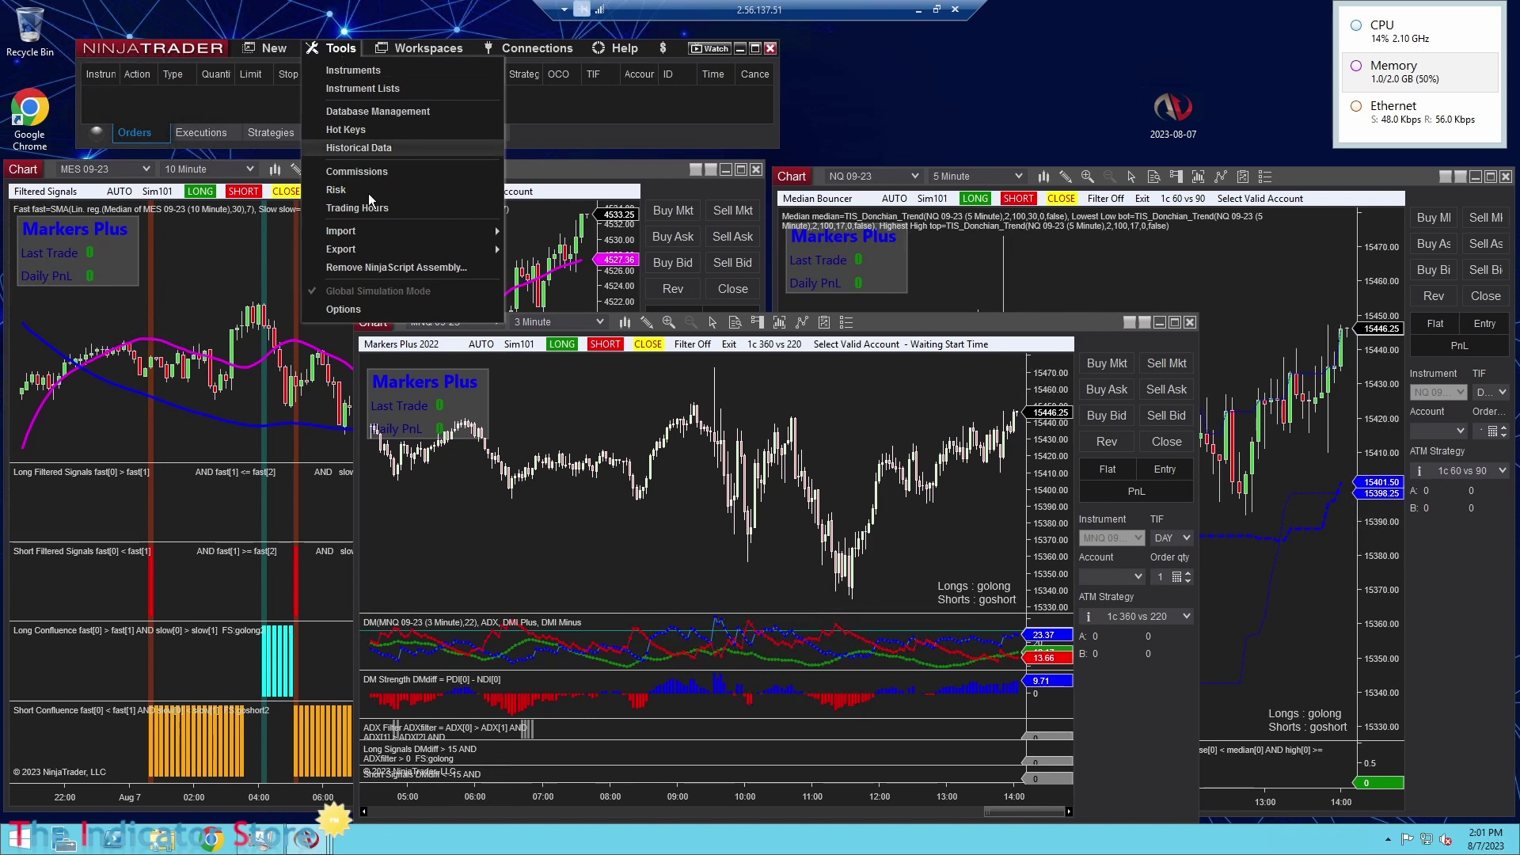
{"action": "mouse_move", "coordinate": [344, 237]}
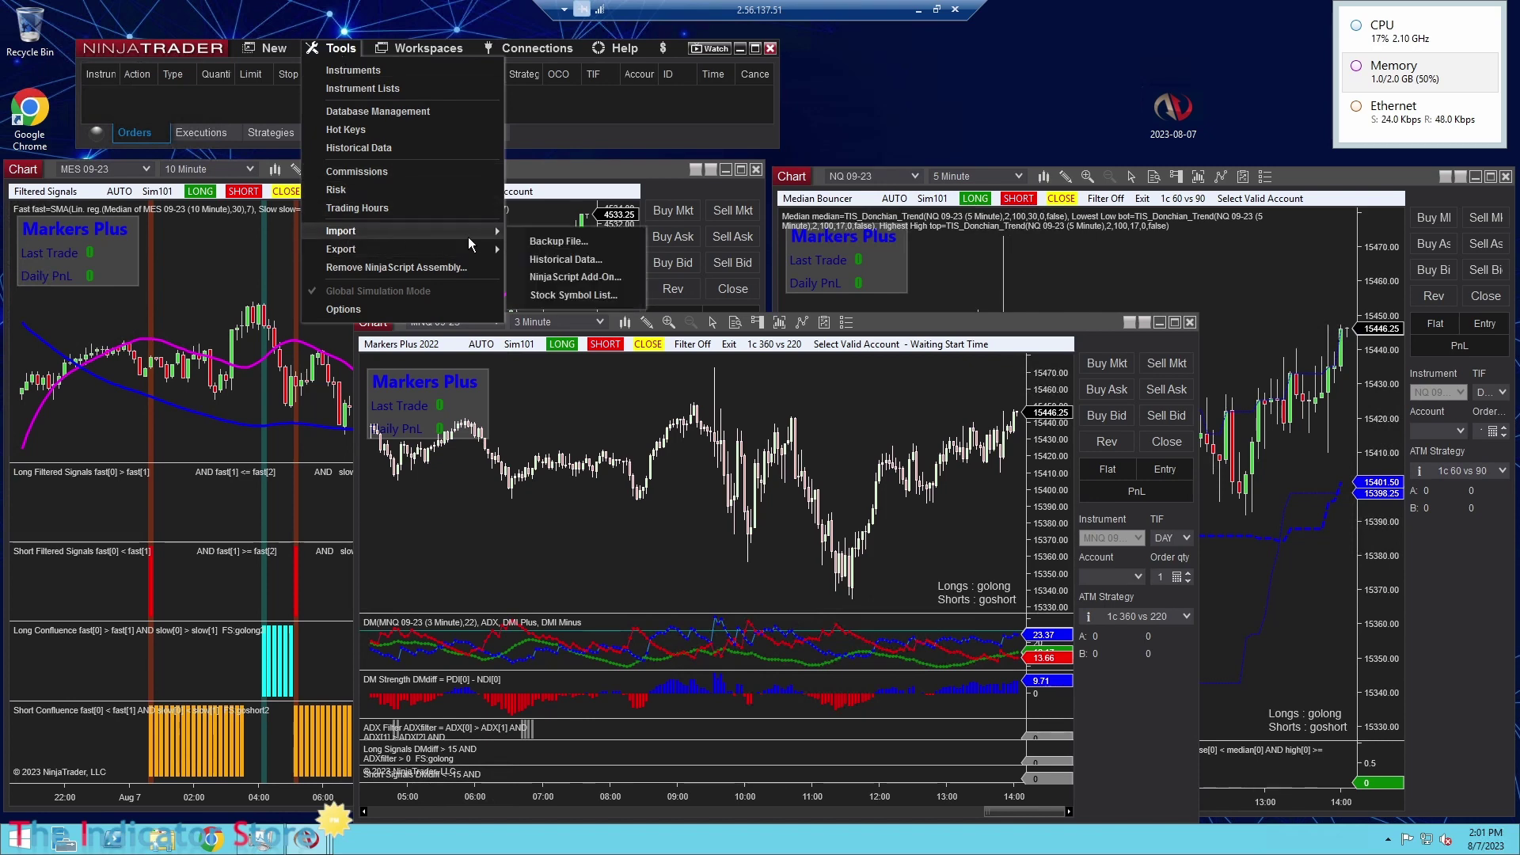
{"action": "left_click", "coordinate": [566, 242]}
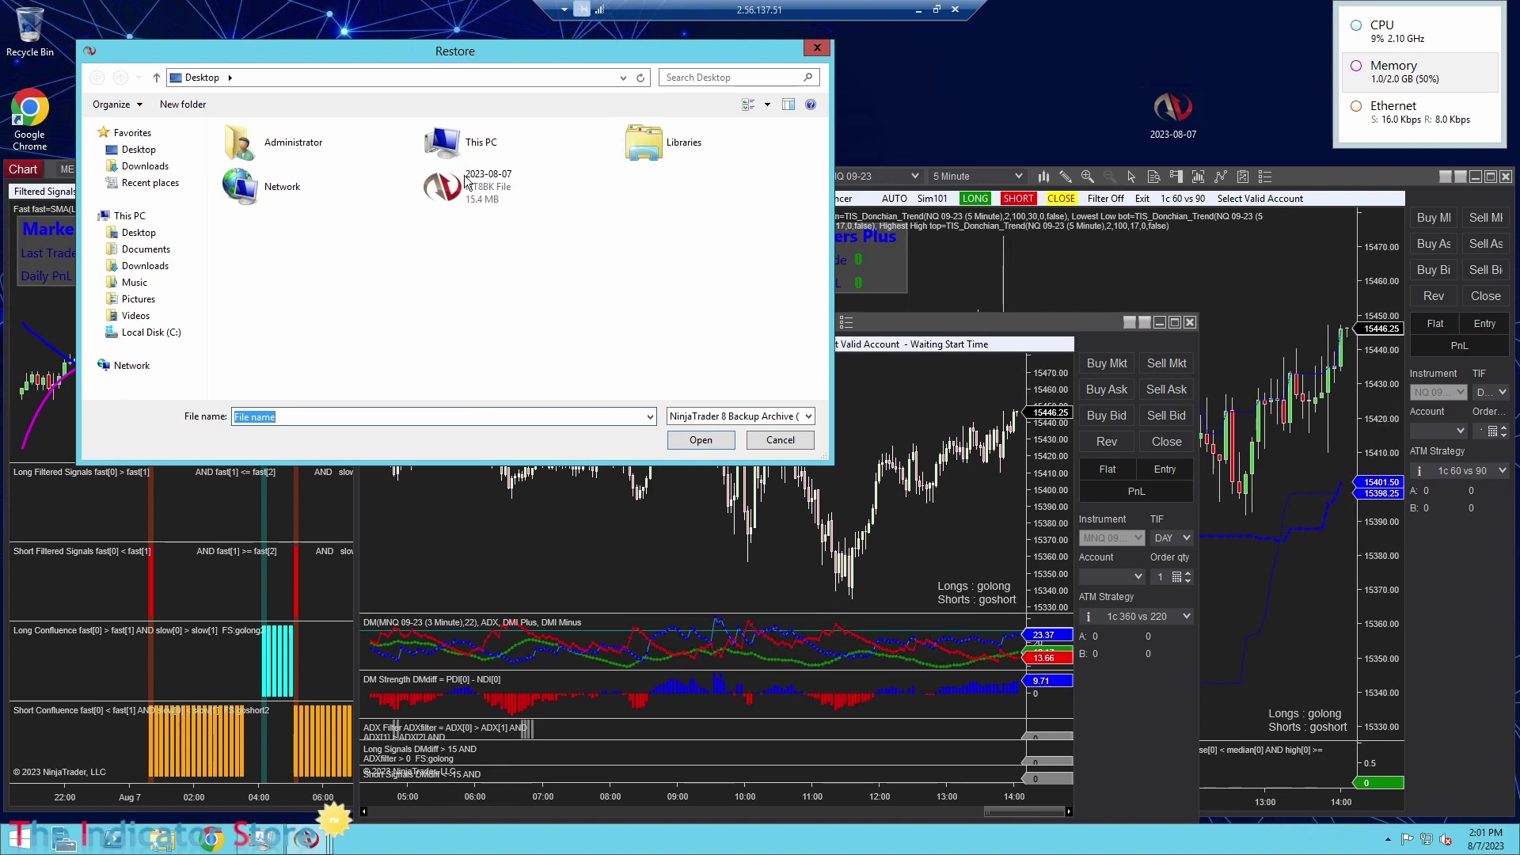
{"action": "left_click", "coordinate": [491, 184]}
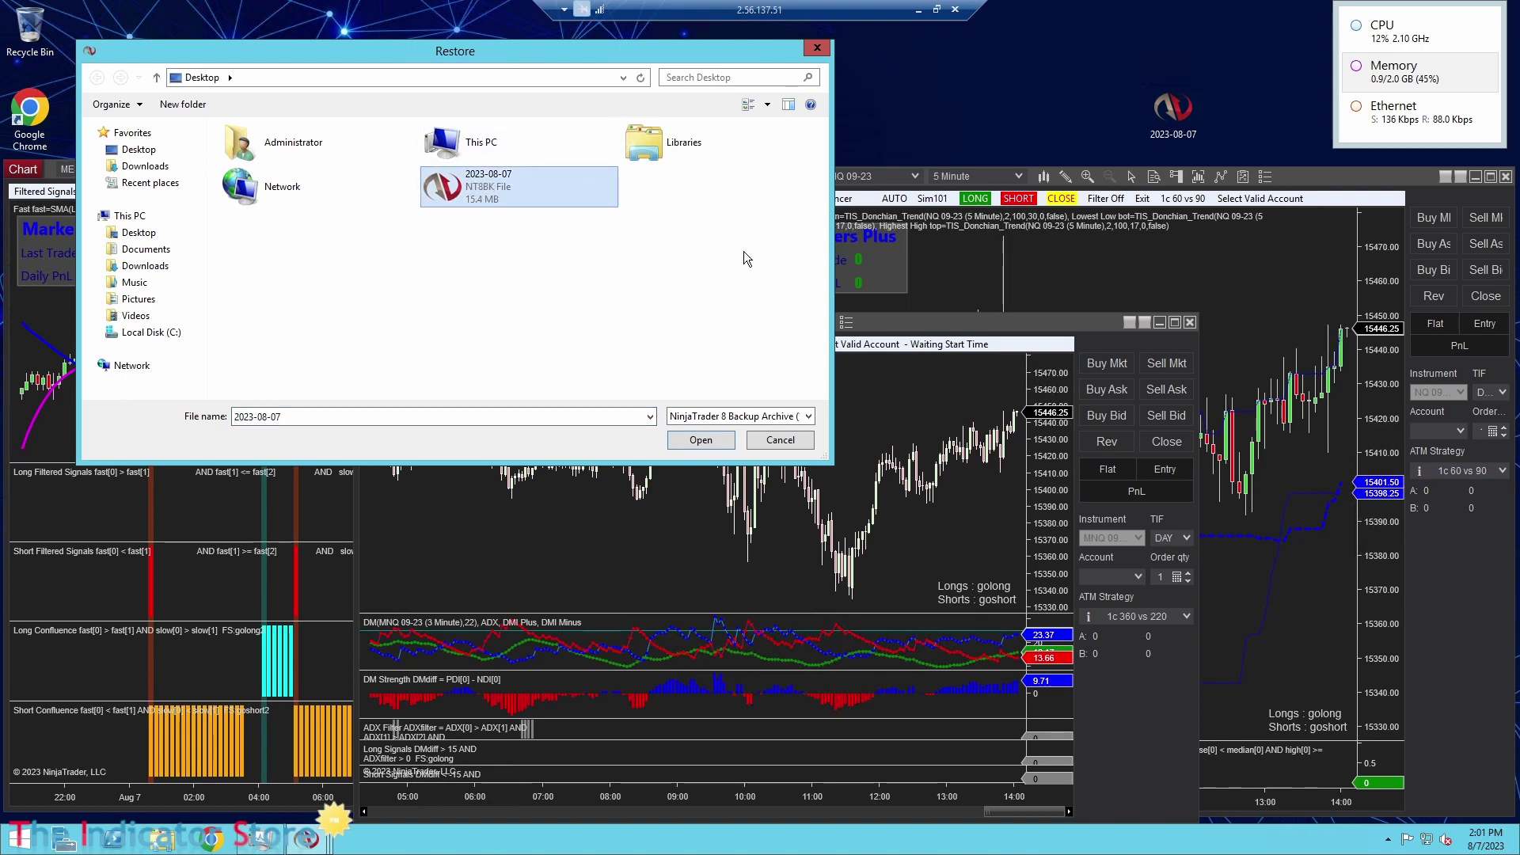
{"action": "left_click", "coordinate": [780, 442]}
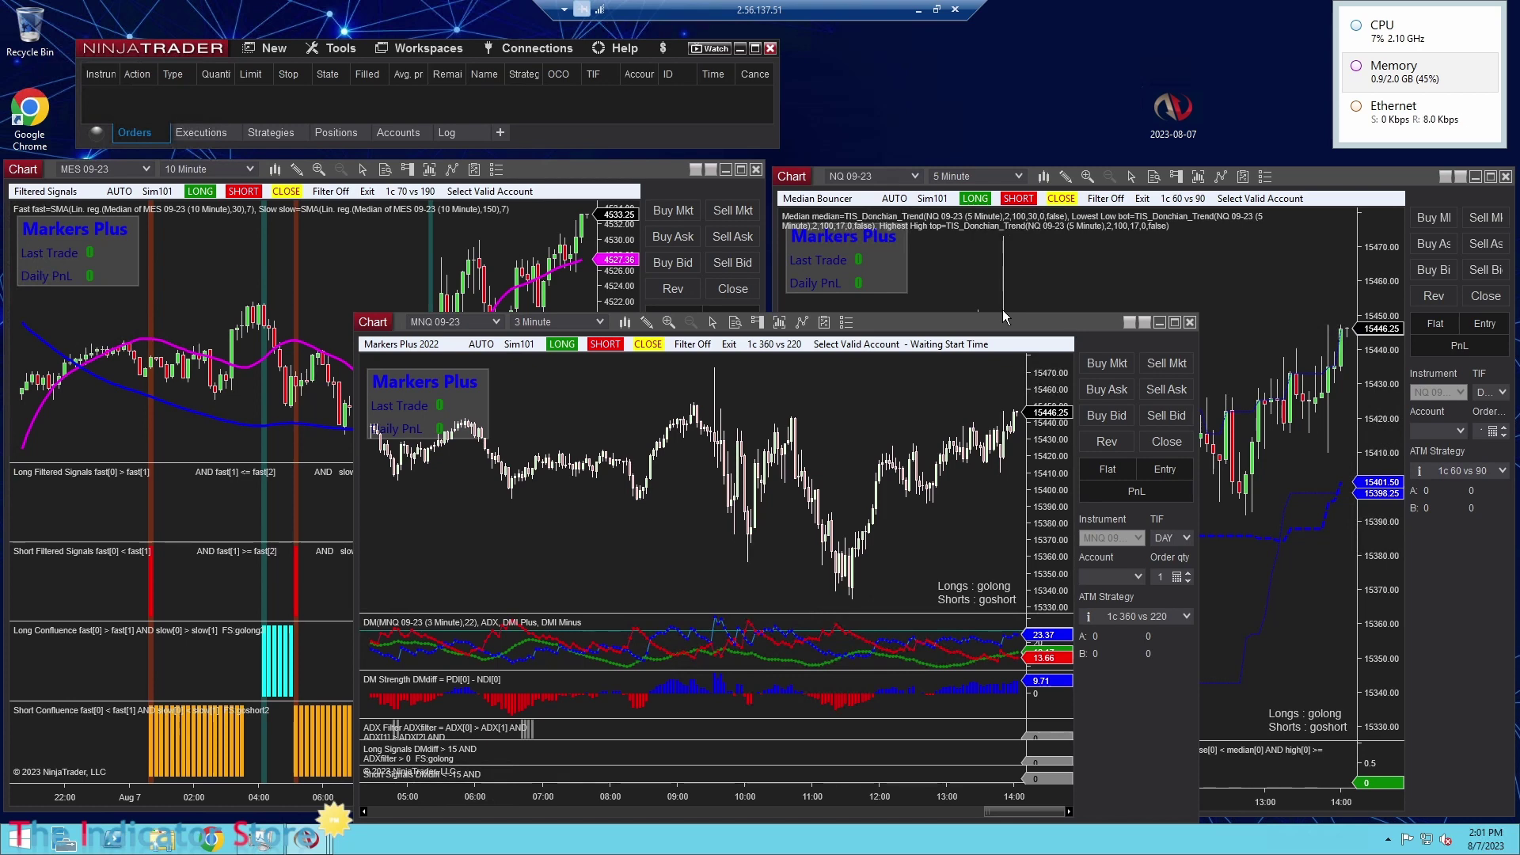
{"action": "left_click", "coordinate": [339, 49]}
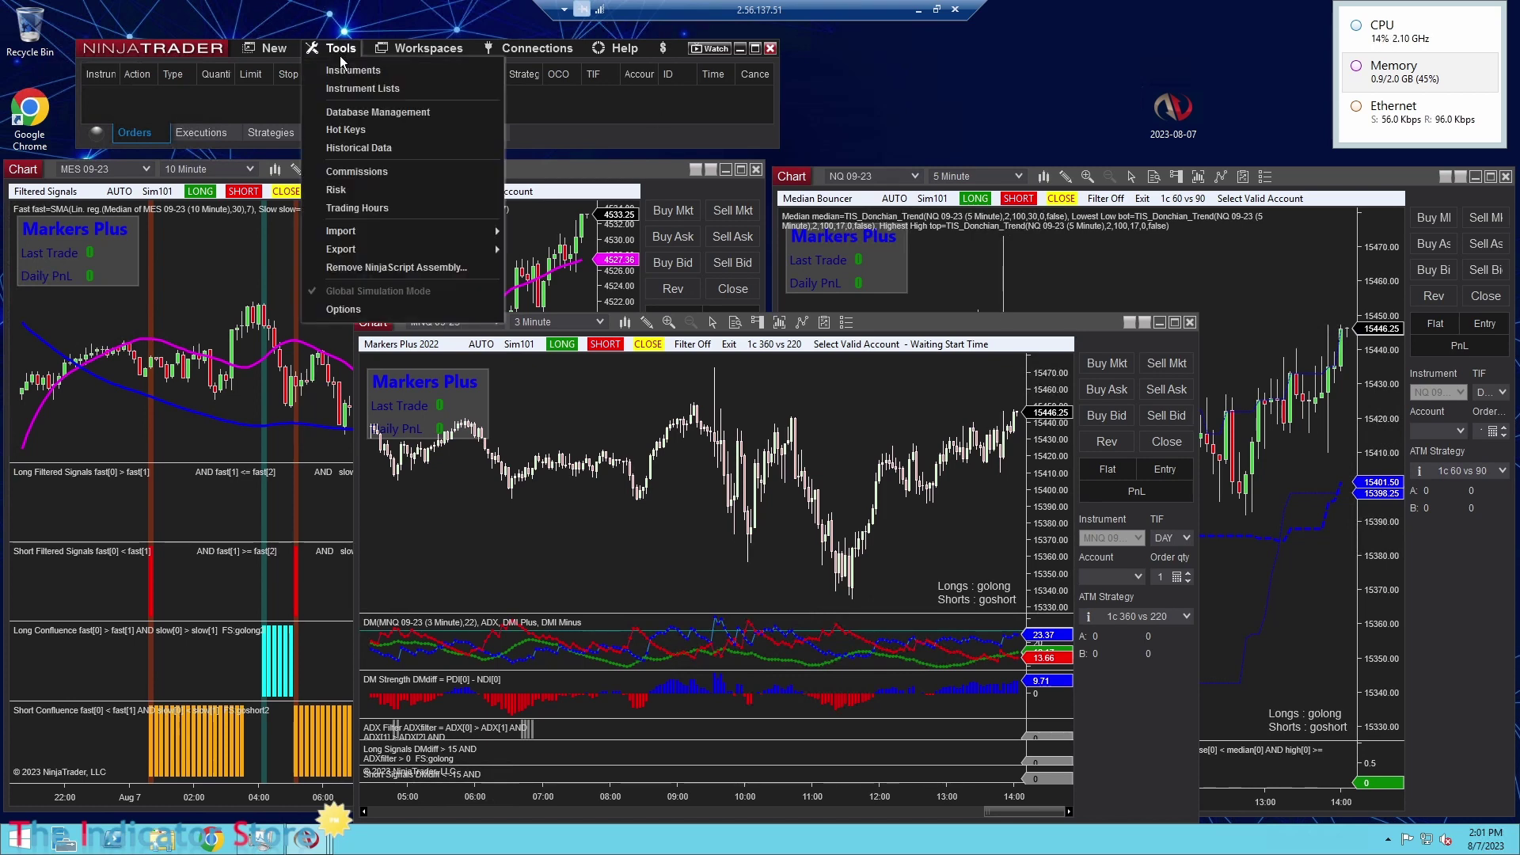
{"action": "mouse_move", "coordinate": [352, 247]}
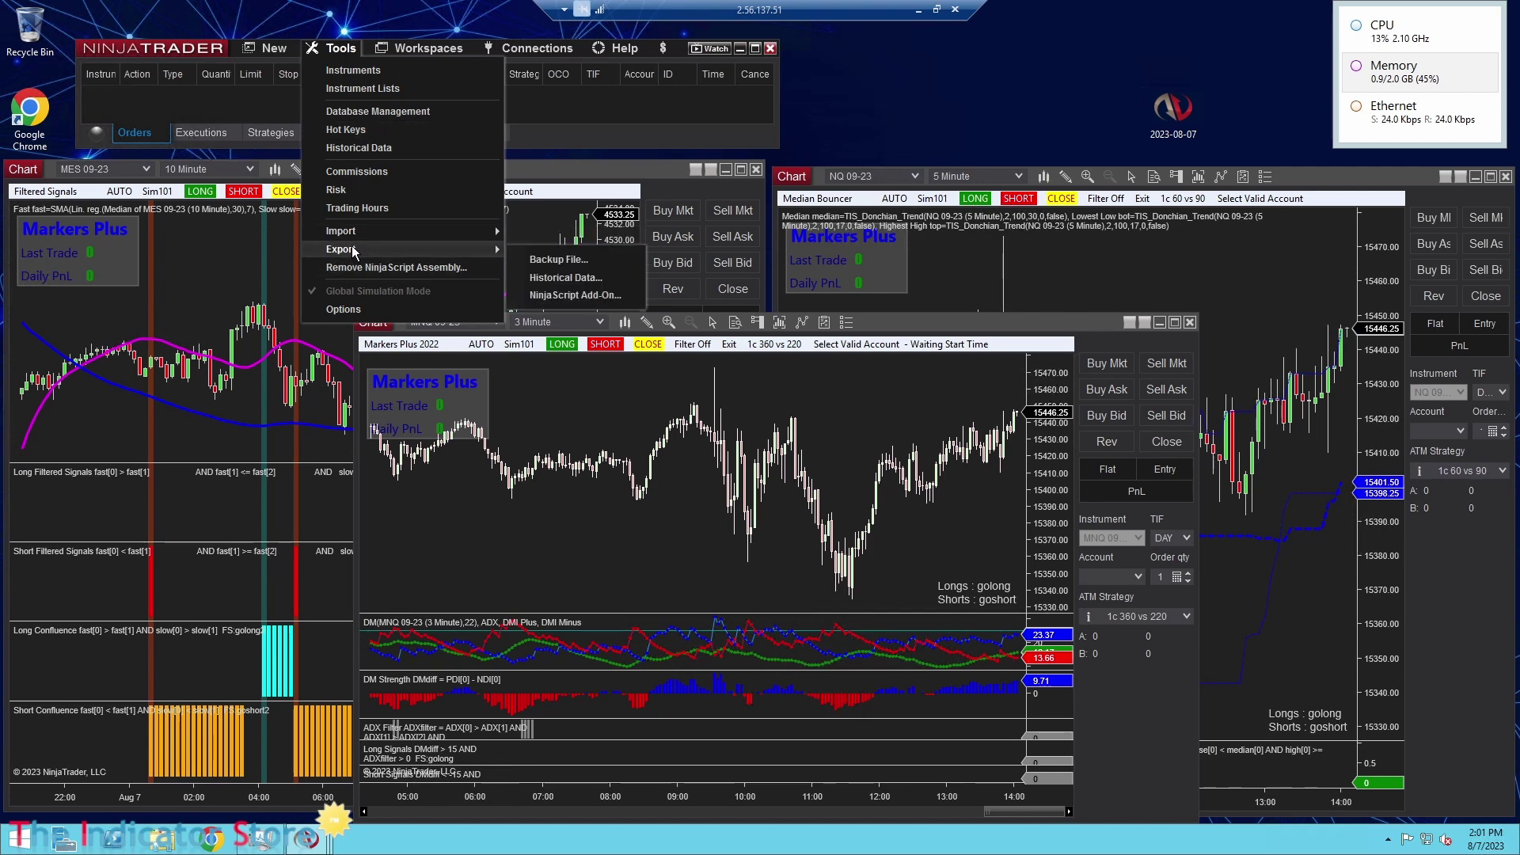
{"action": "left_click", "coordinate": [354, 266]}
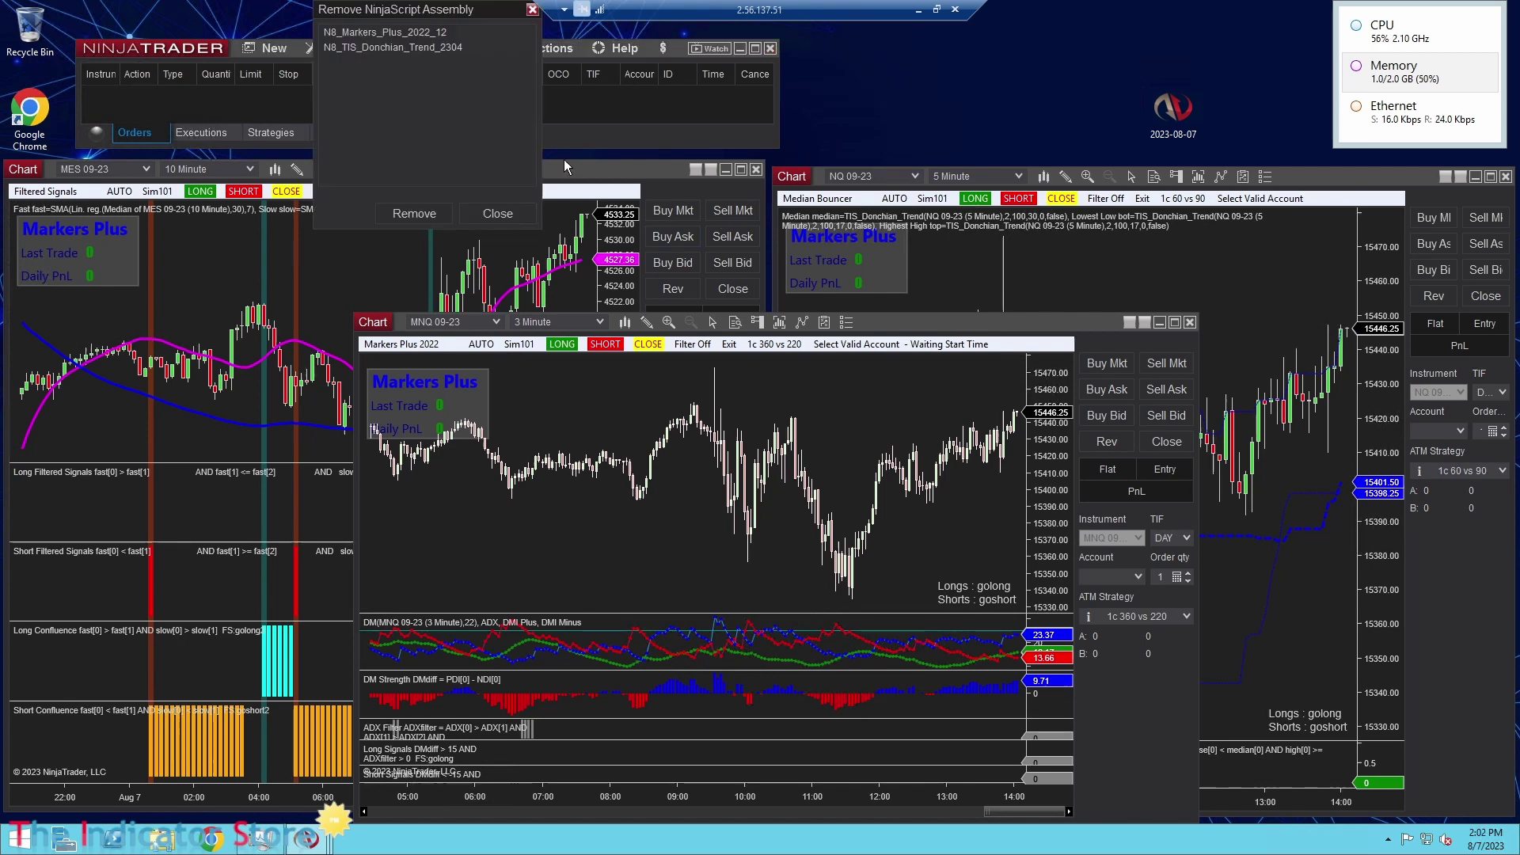
{"action": "left_click", "coordinate": [365, 32]}
{"action": "left_click", "coordinate": [364, 49]}
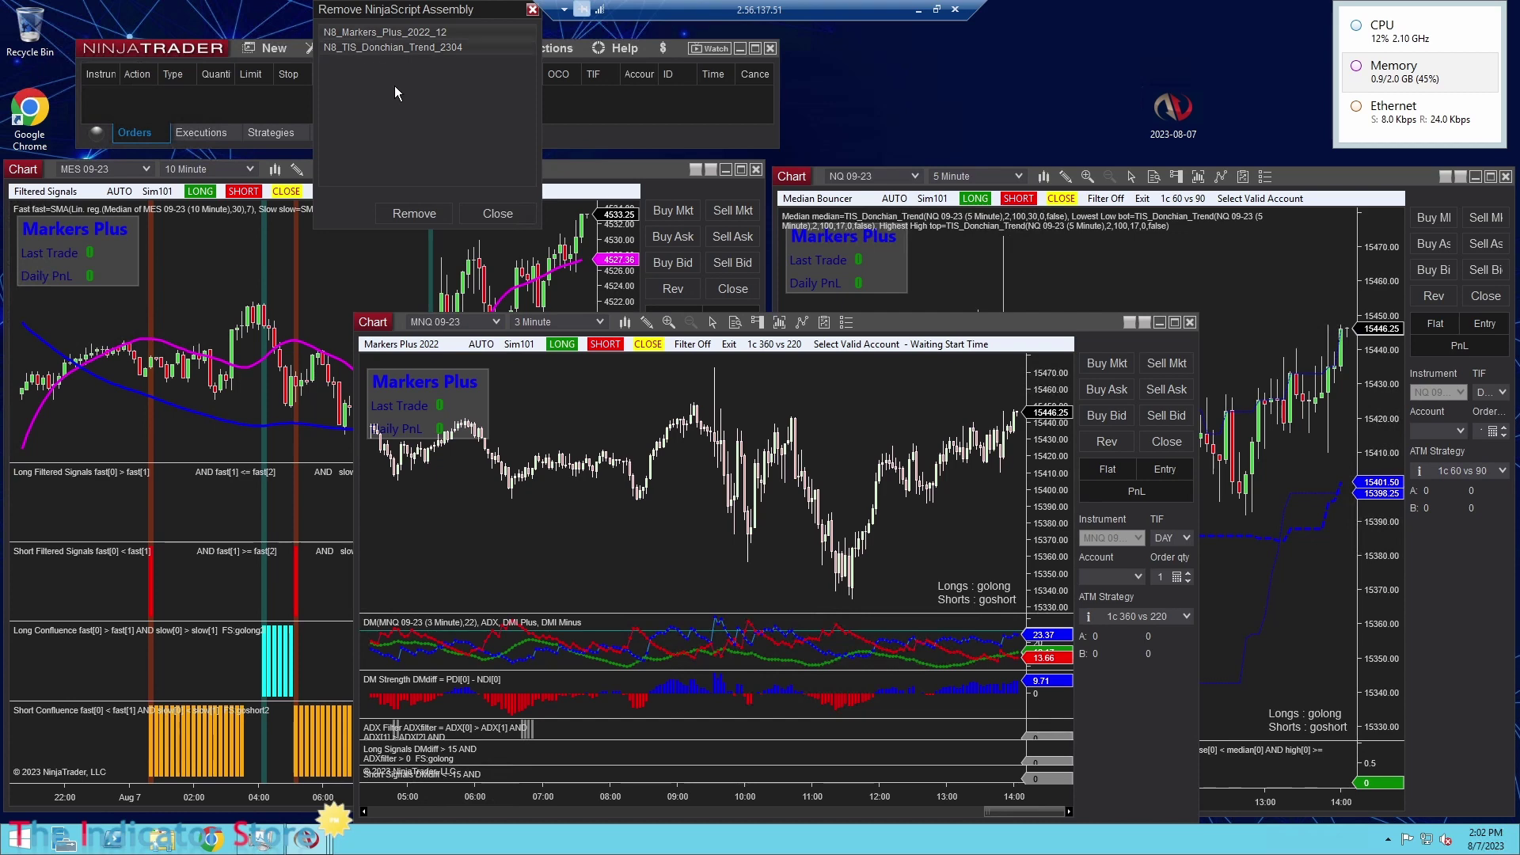
{"action": "left_click", "coordinate": [497, 214]}
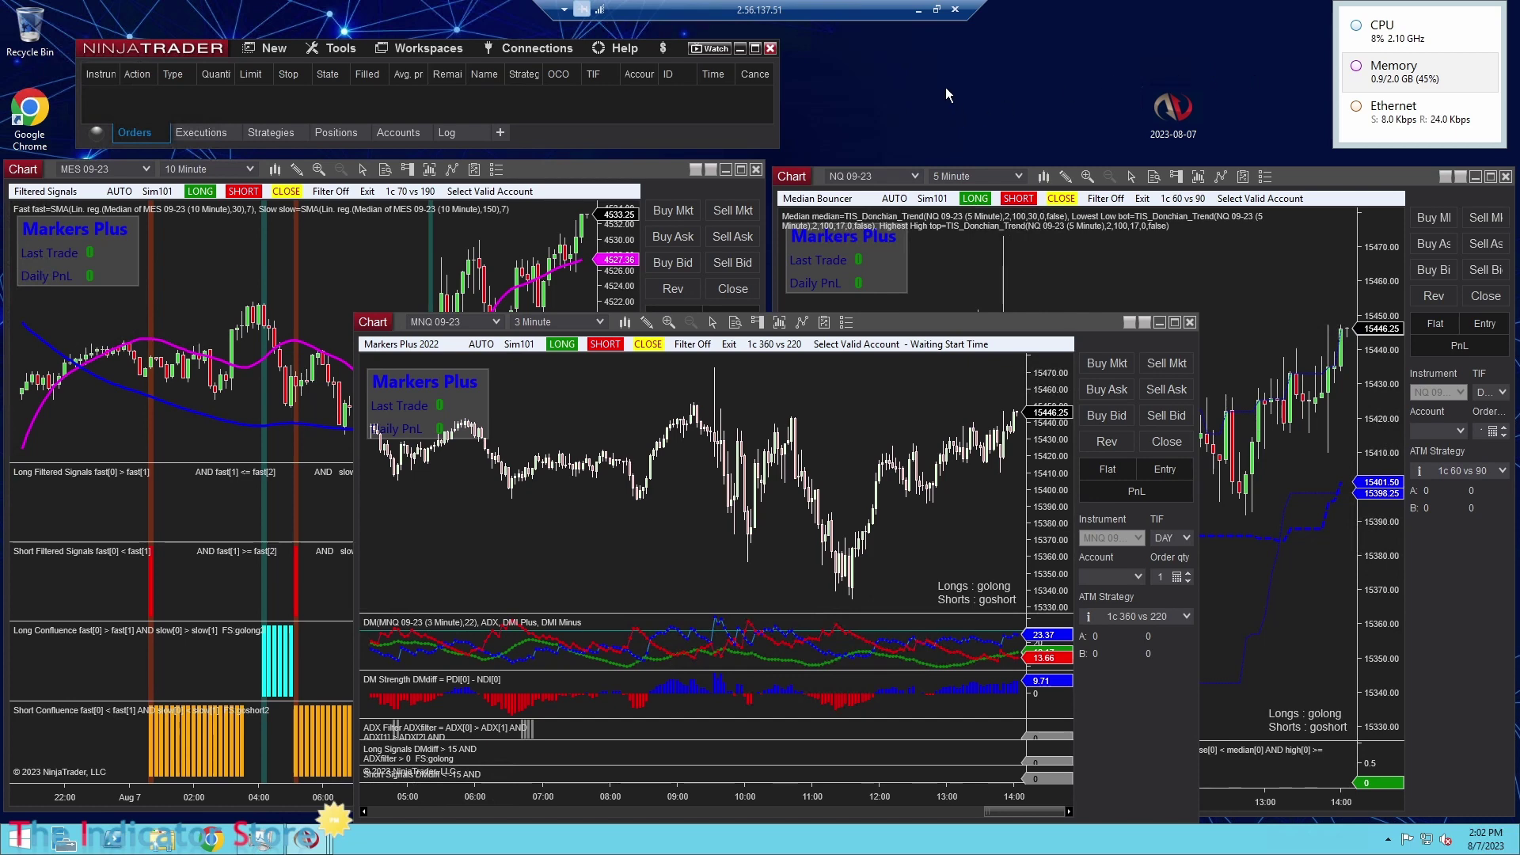
{"action": "left_click", "coordinate": [162, 842]}
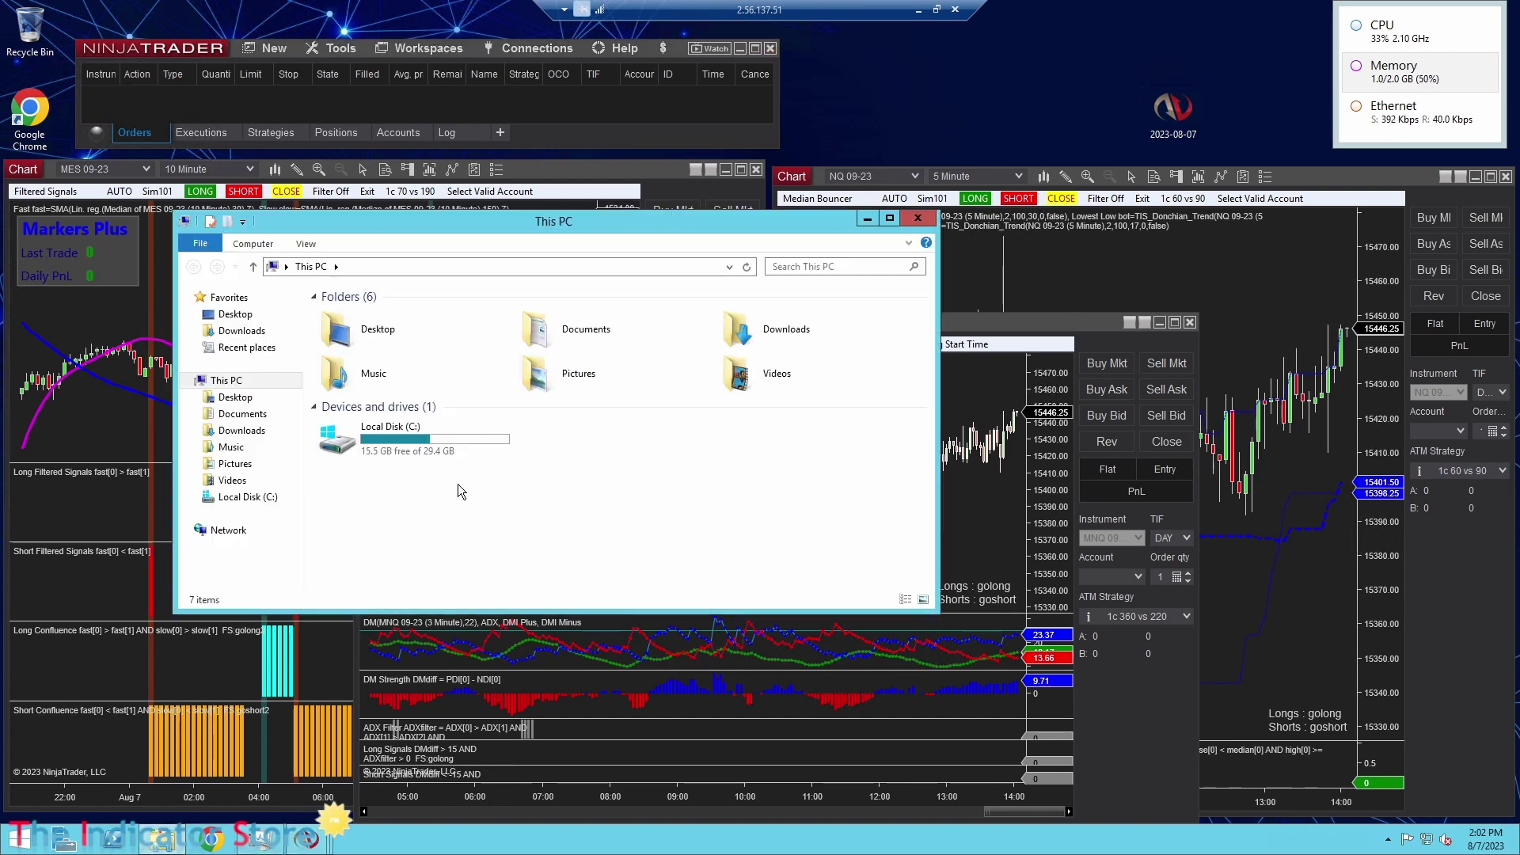
{"action": "double_click", "coordinate": [780, 348]}
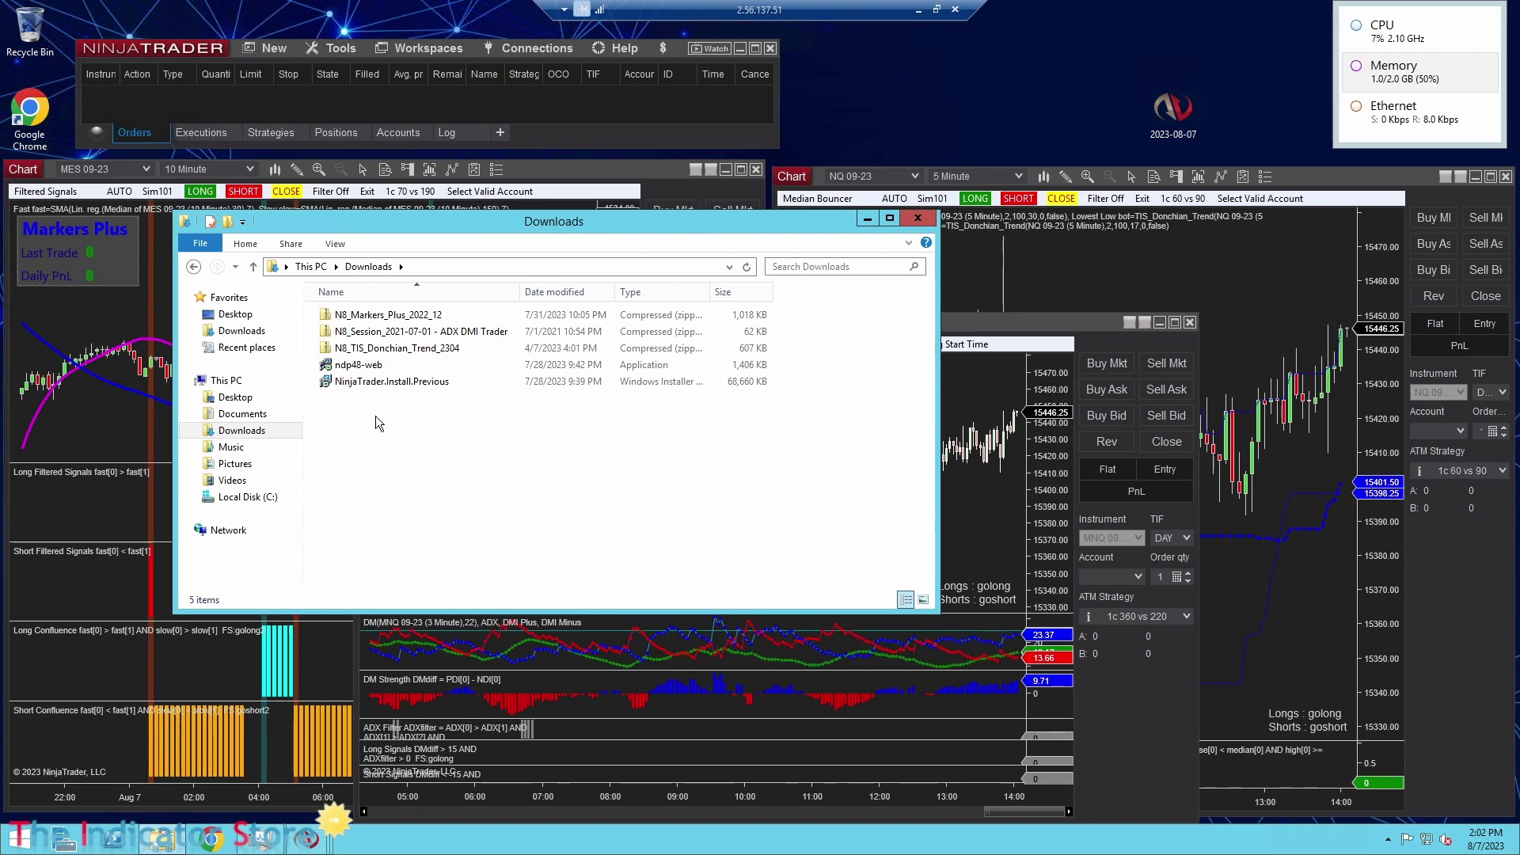
{"action": "left_click_drag", "start_coordinate": [376, 415], "coordinate": [337, 370]}
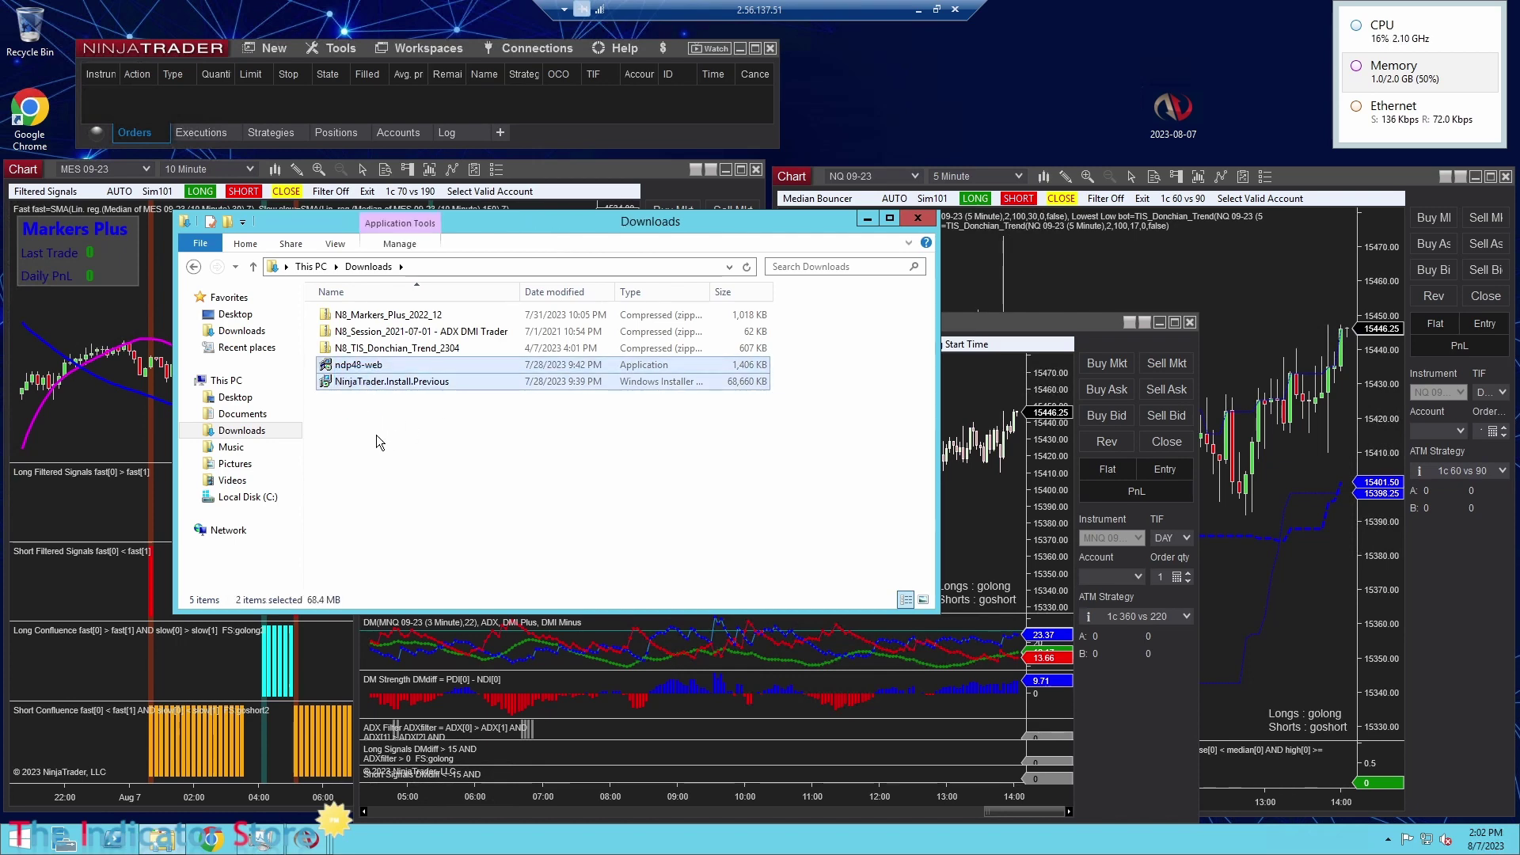
{"action": "left_click", "coordinate": [372, 410]}
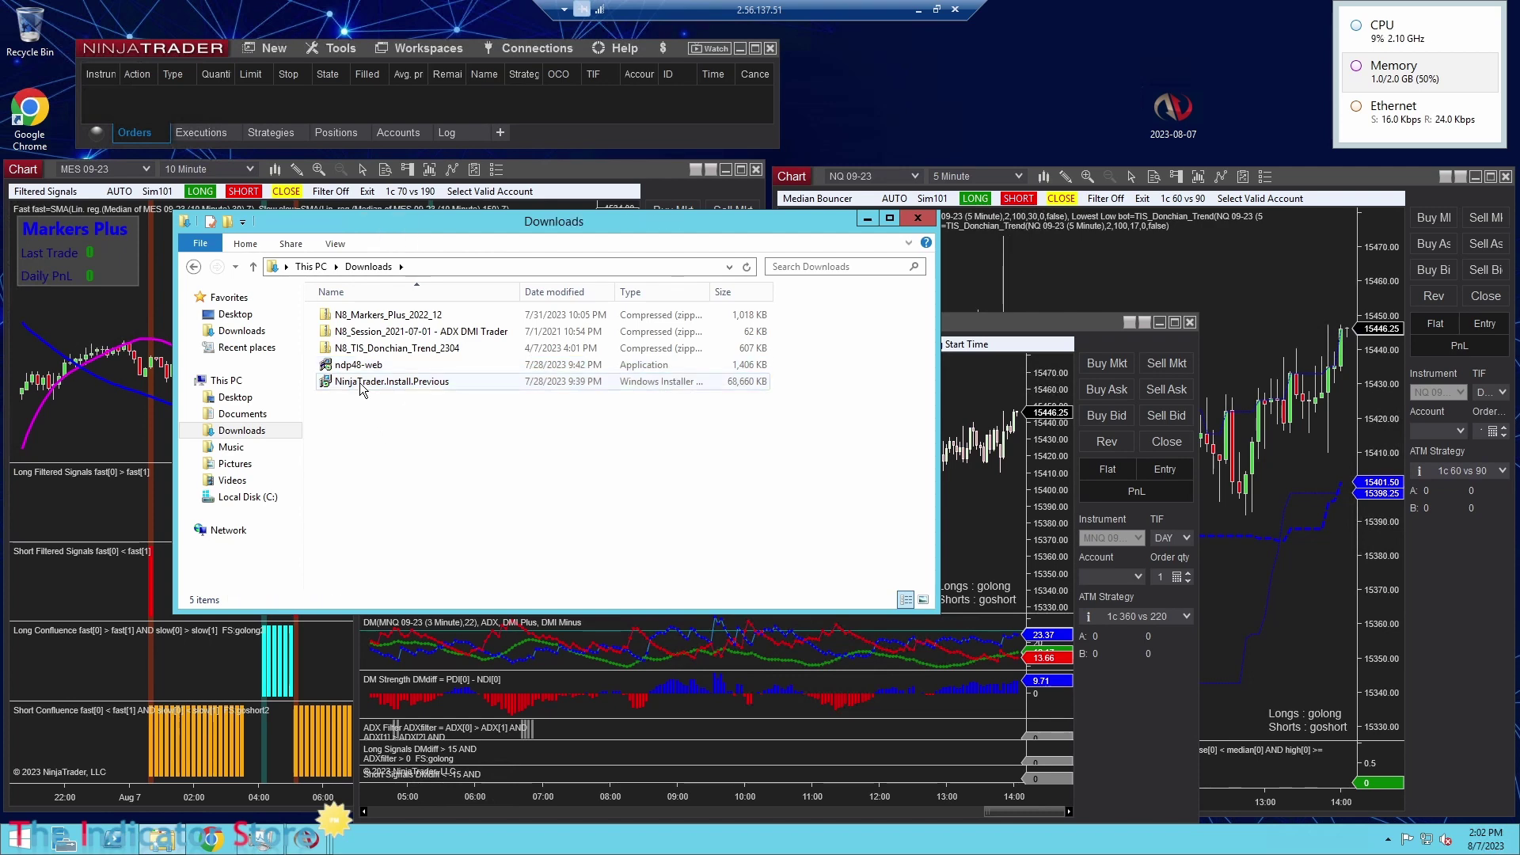
{"action": "left_click", "coordinate": [365, 385]}
{"action": "left_click", "coordinate": [354, 365]}
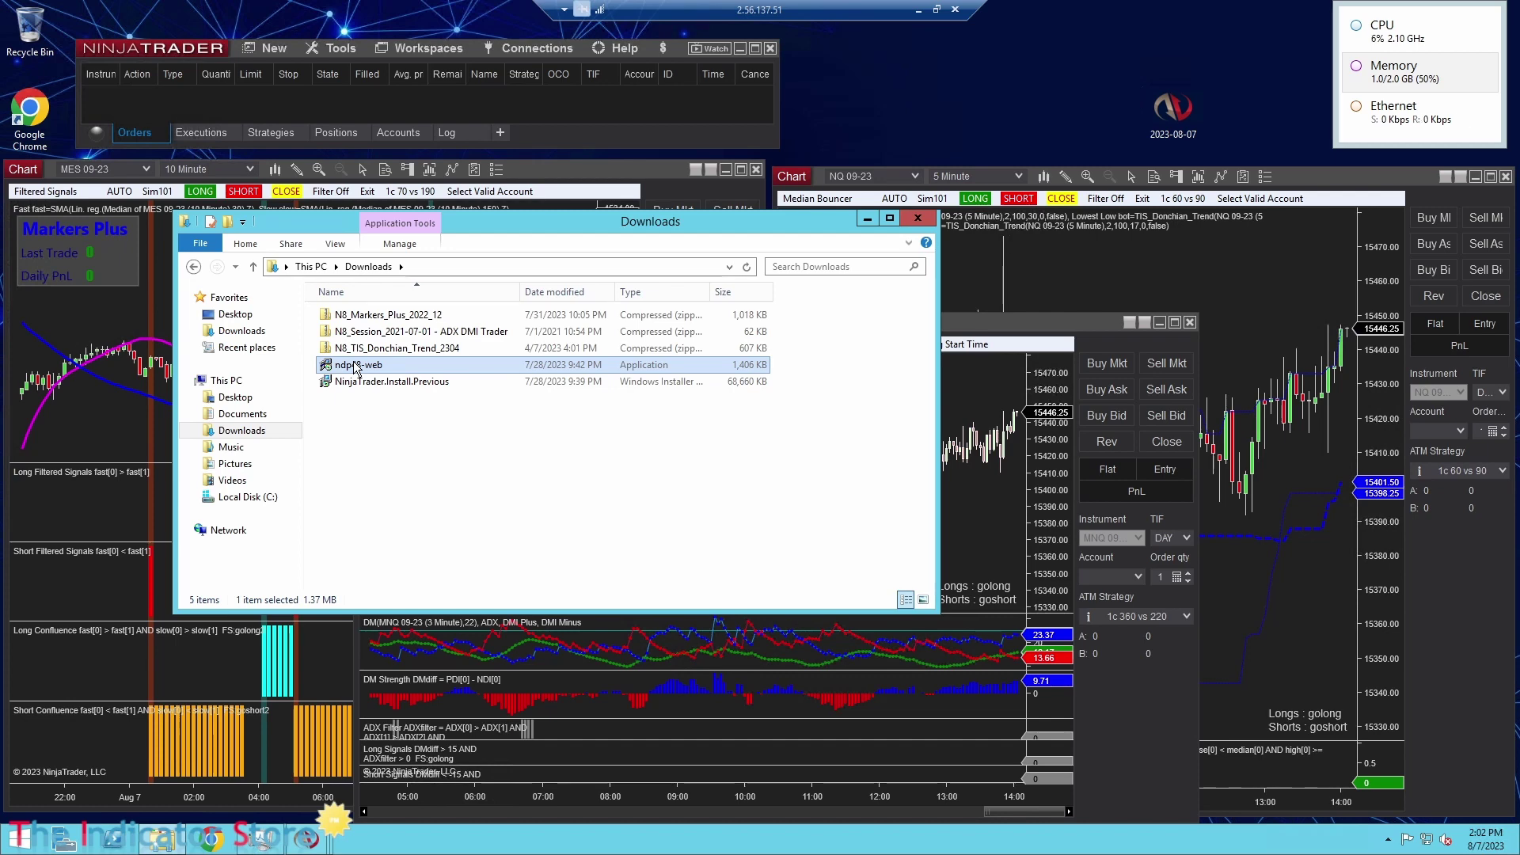
{"action": "left_click", "coordinate": [649, 479]}
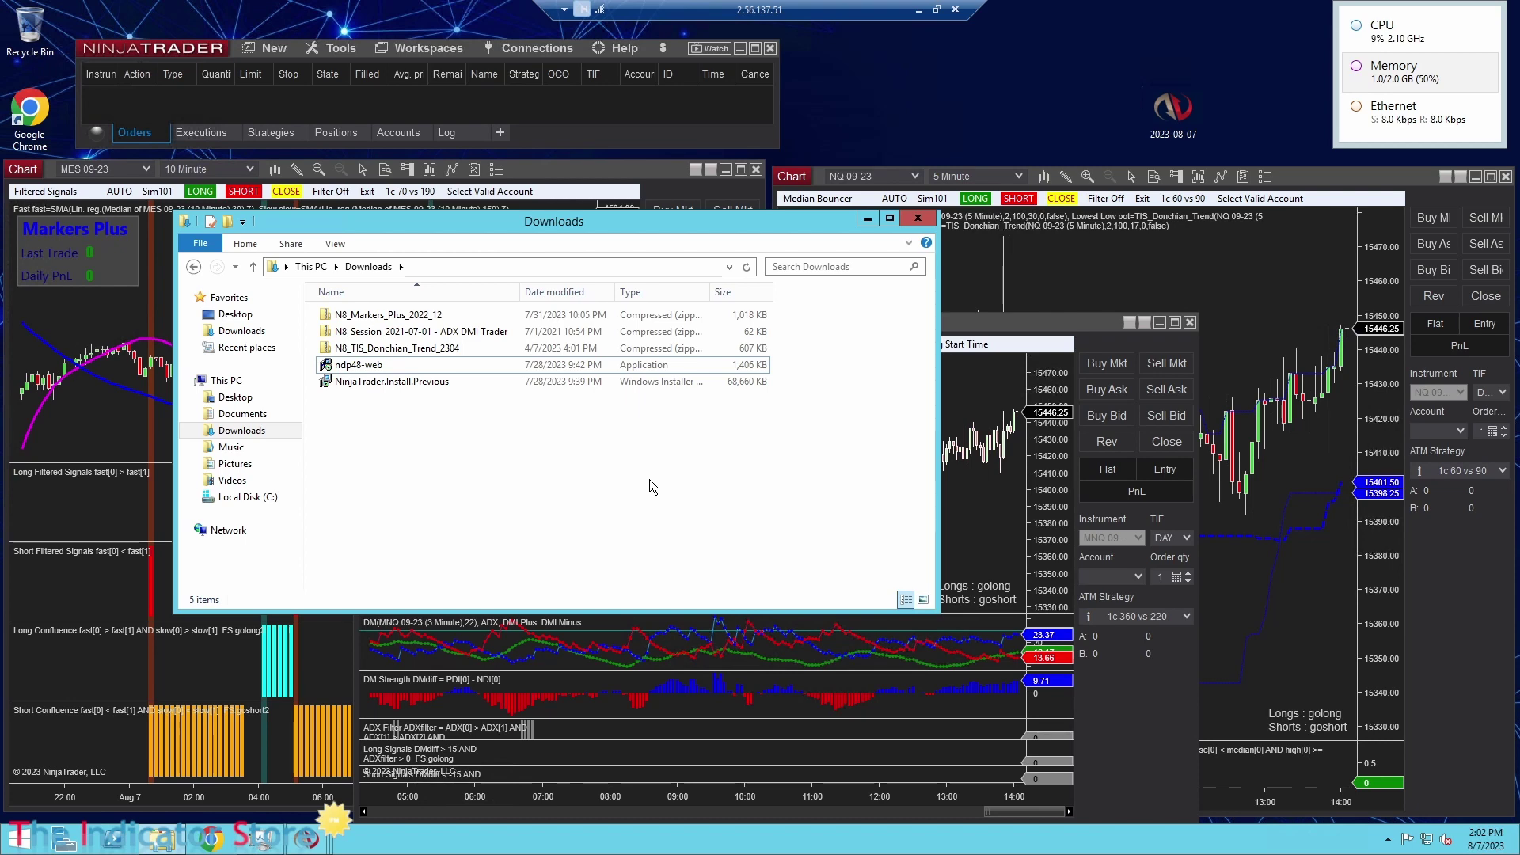
{"action": "left_click", "coordinate": [918, 219]}
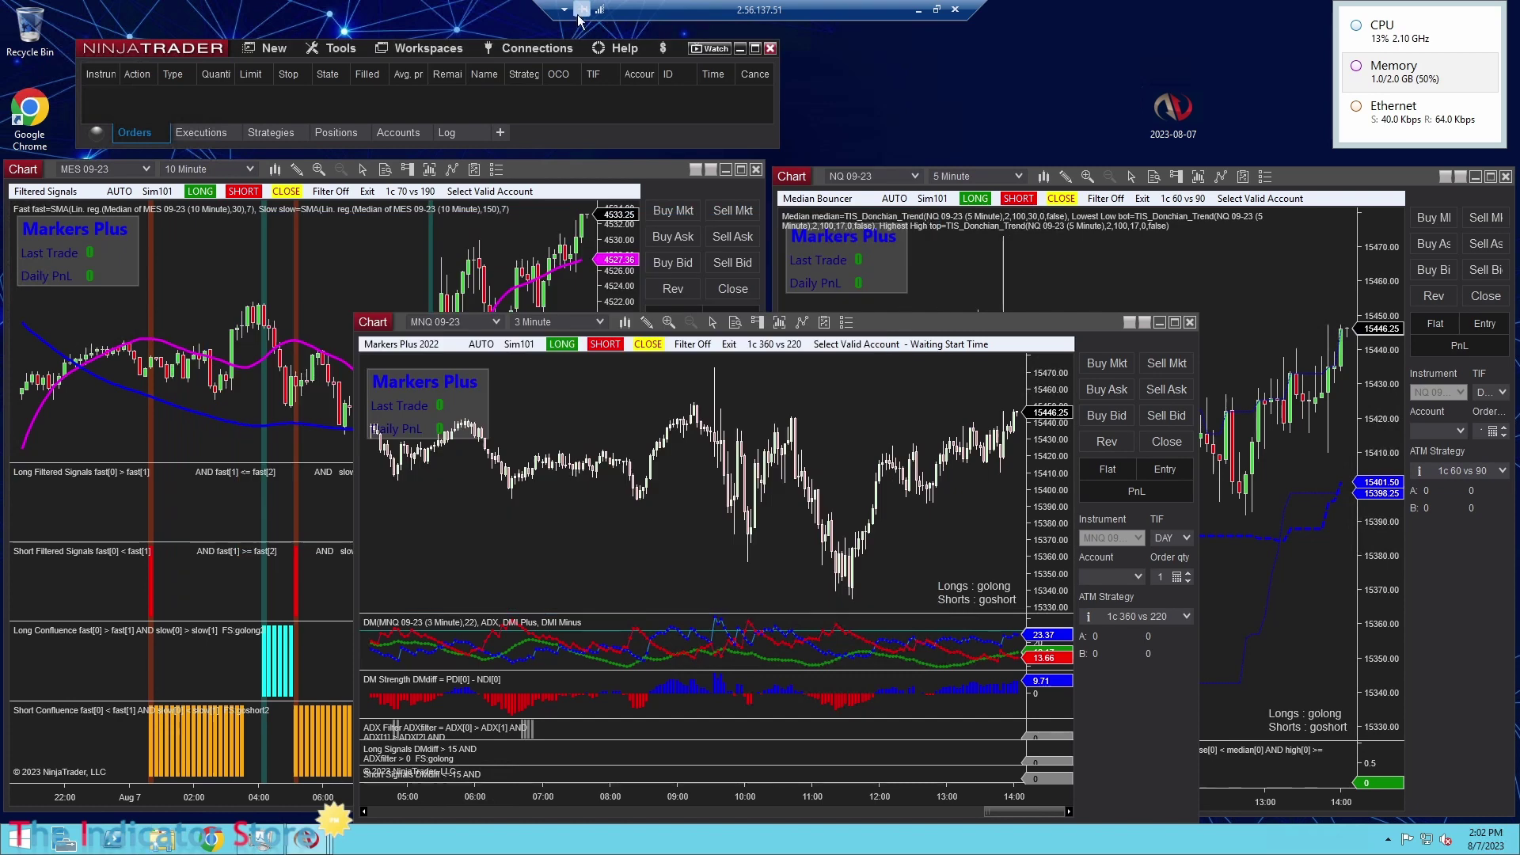
- Connect NinjaTrader to its configured data connection from the Connections menu
{"action": "left_click", "coordinate": [546, 50]}
{"action": "left_click", "coordinate": [591, 90]}
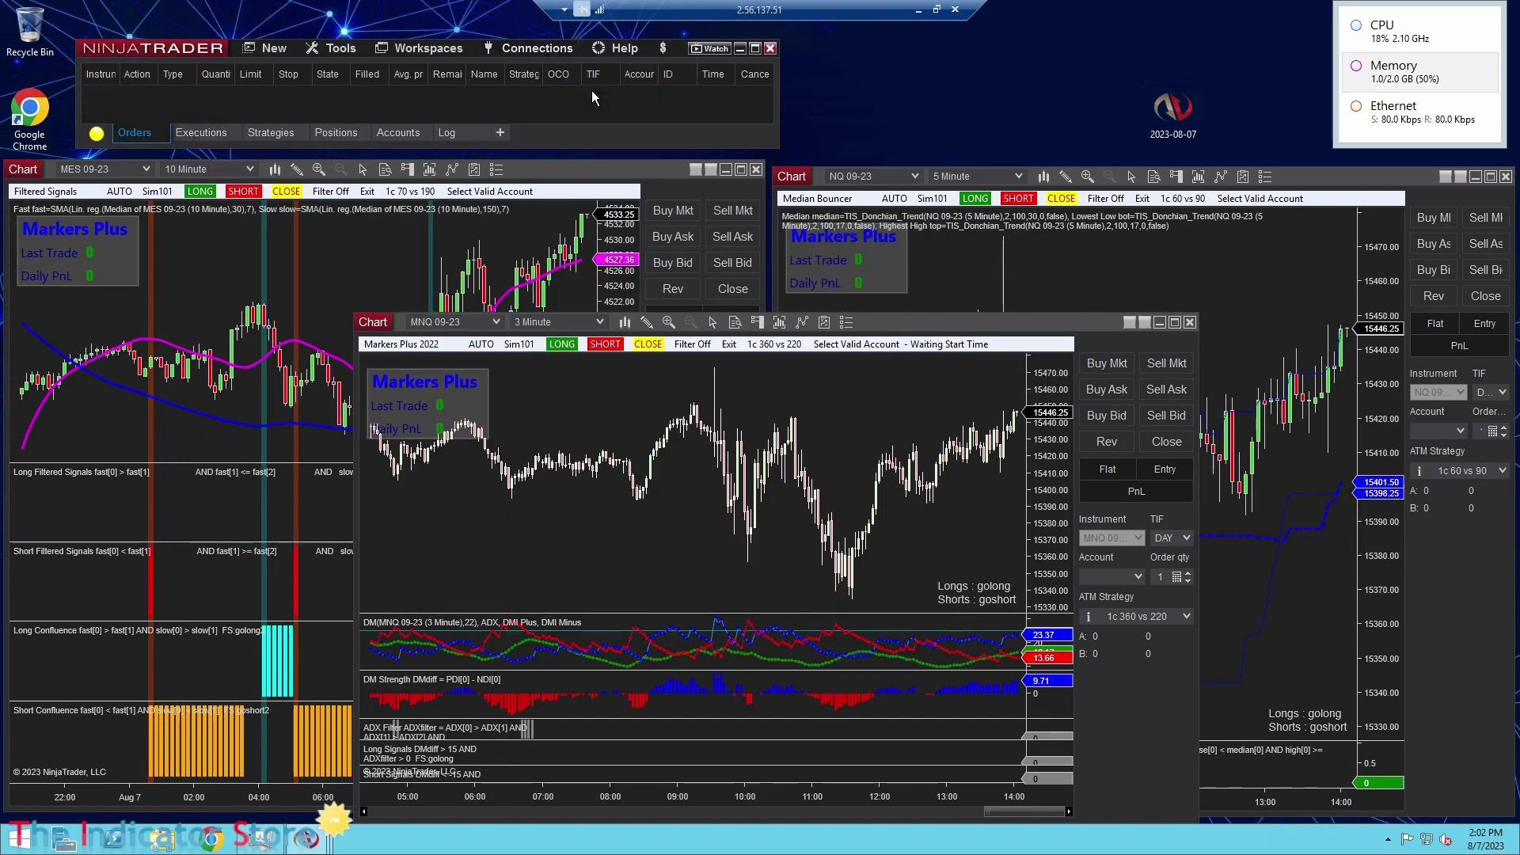